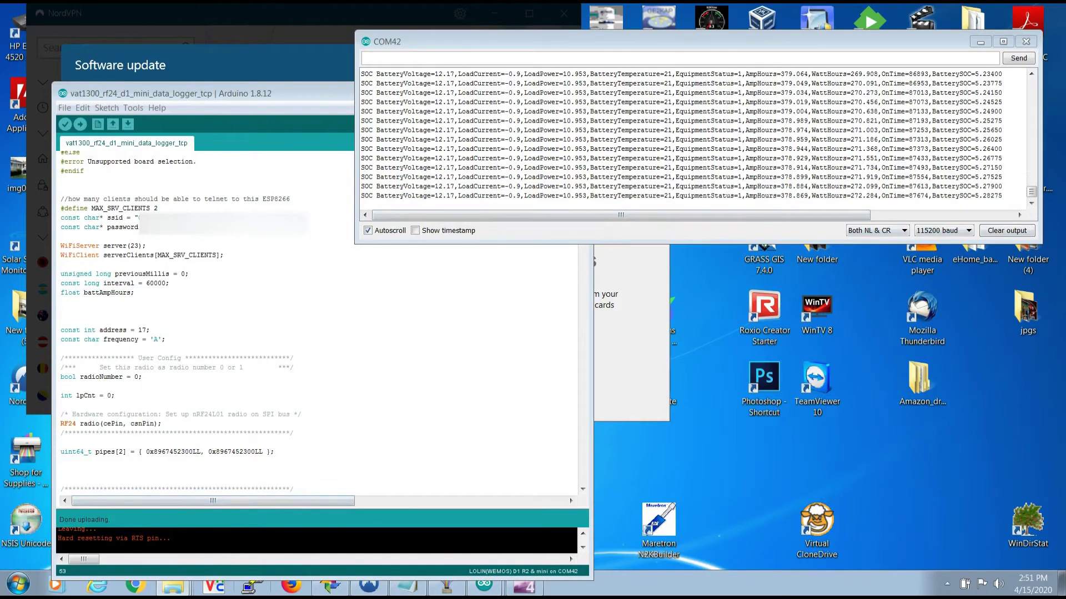
# - Connect PuTTY to 192.168.1.28 and log in with the Pi's username and password
pyautogui.click(253, 584)
pyautogui.write('192.168.1.28')
pyautogui.press('Return')
pyautogui.write('pi')
pyautogui.press('Return')
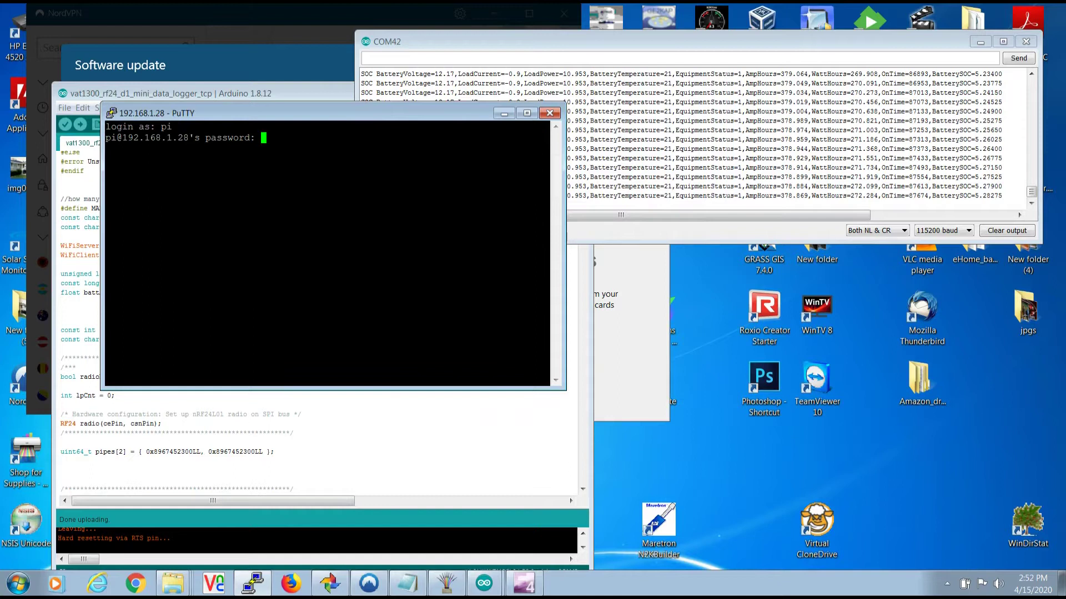
pyautogui.press('Return')
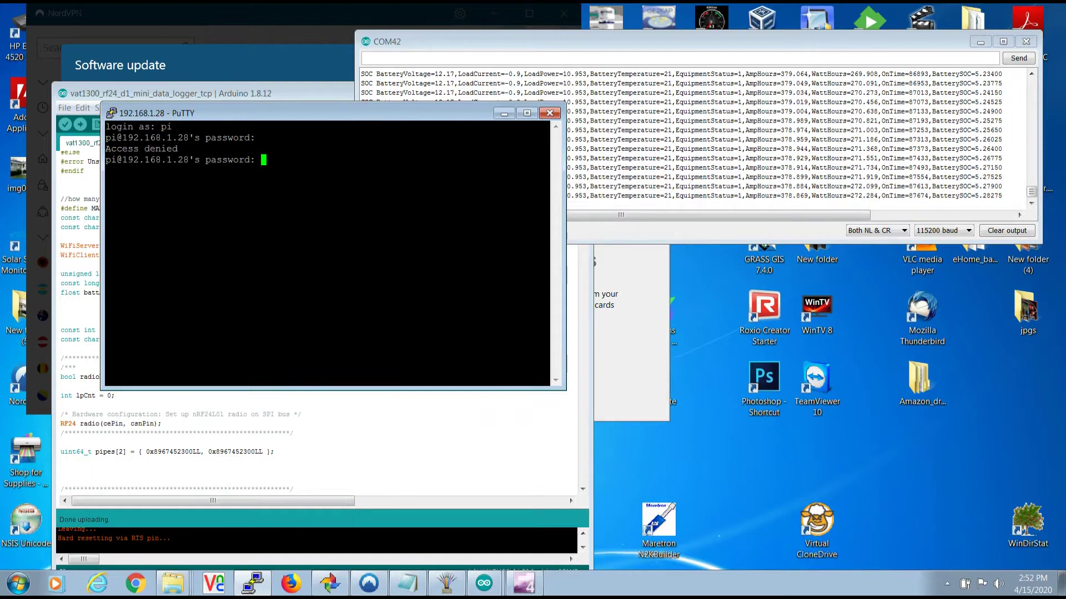
pyautogui.press('Return')
# - Enlarge the PuTTY terminal font to 20 point in the window appearance settings
pyautogui.rightClick(352, 113)
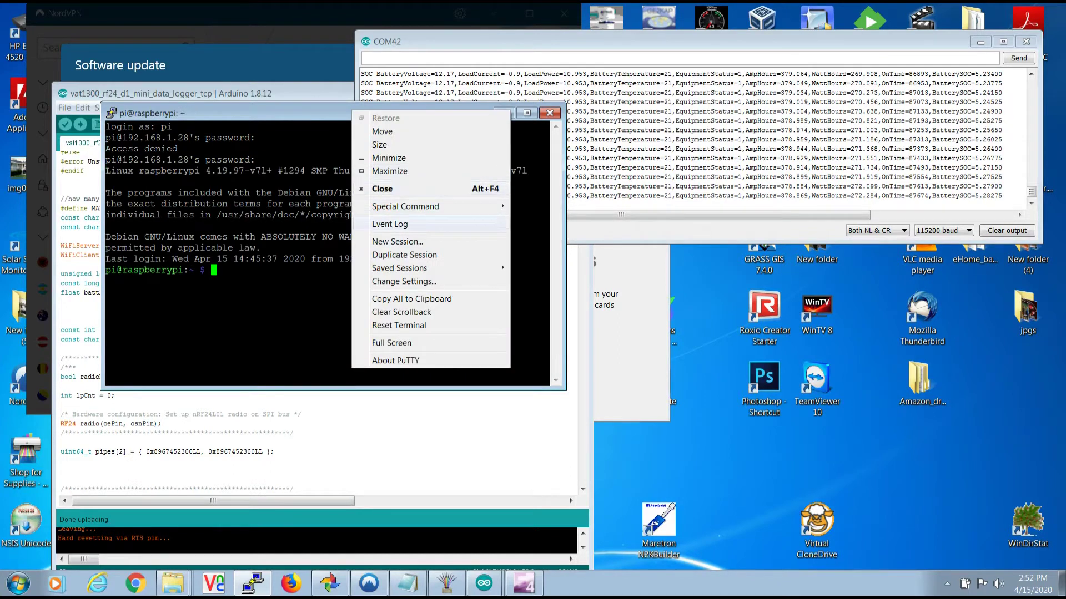
pyautogui.press('Down')
pyautogui.press('Down')
pyautogui.press('Down')
pyautogui.press('Down')
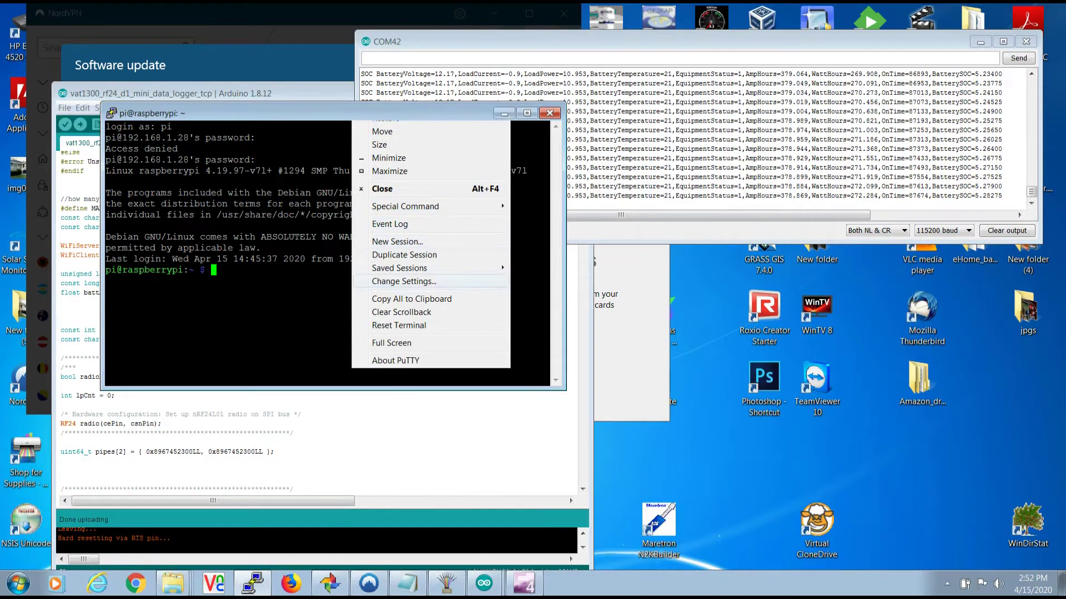
pyautogui.press('Return')
pyautogui.click(415, 257)
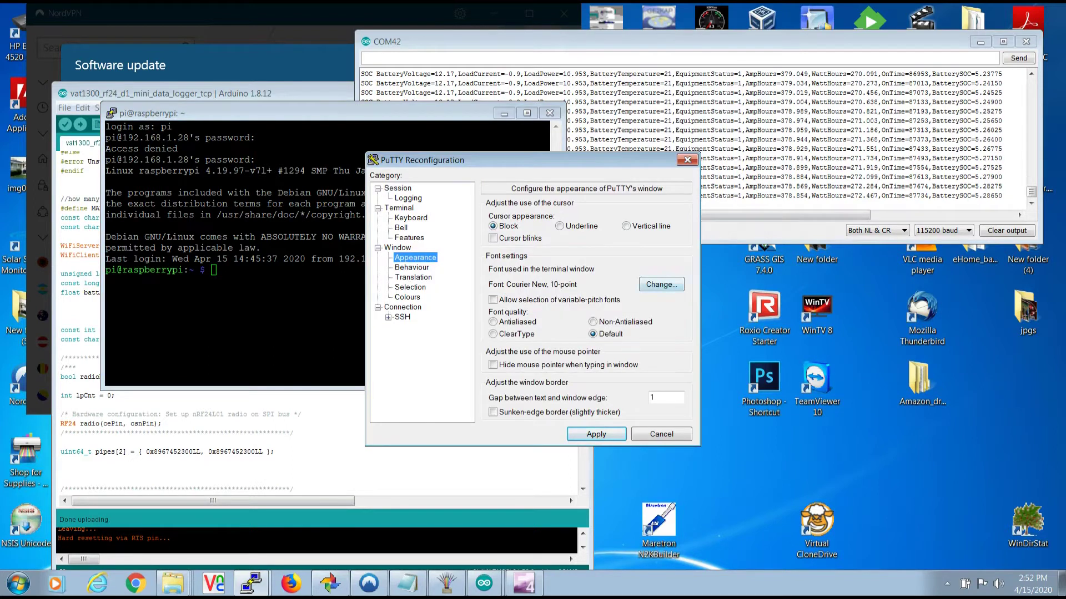
pyautogui.hotkey('alt', 'n')
pyautogui.hotkey('alt', 's')
pyautogui.write('20')
pyautogui.press('Return')
pyautogui.press('Return')
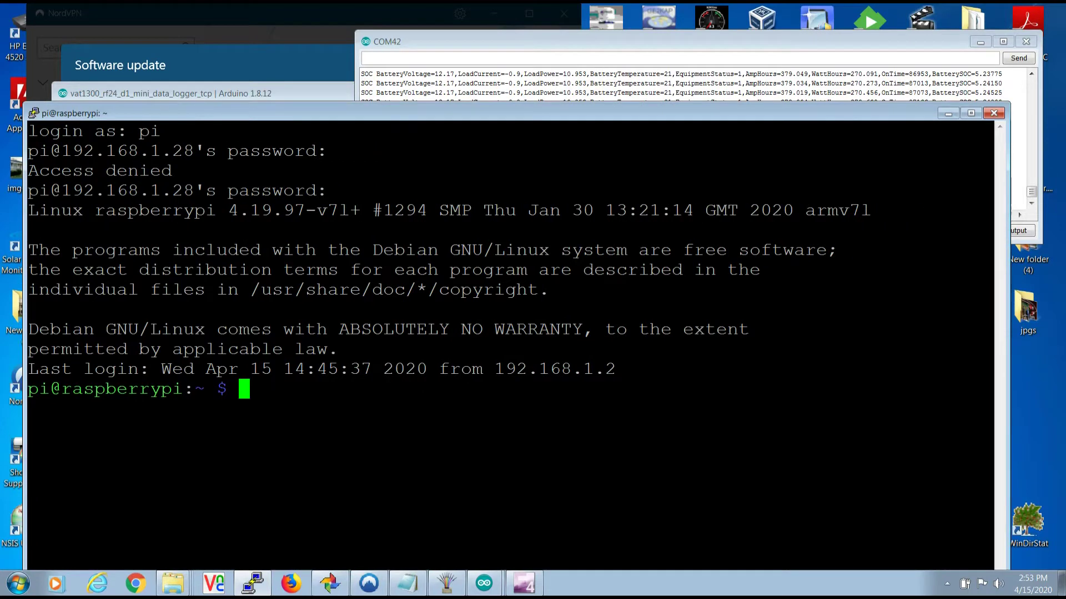
# - Update the package lists and fully upgrade the Pi with apt
pyautogui.write('sudo apt update')
pyautogui.press('Return')
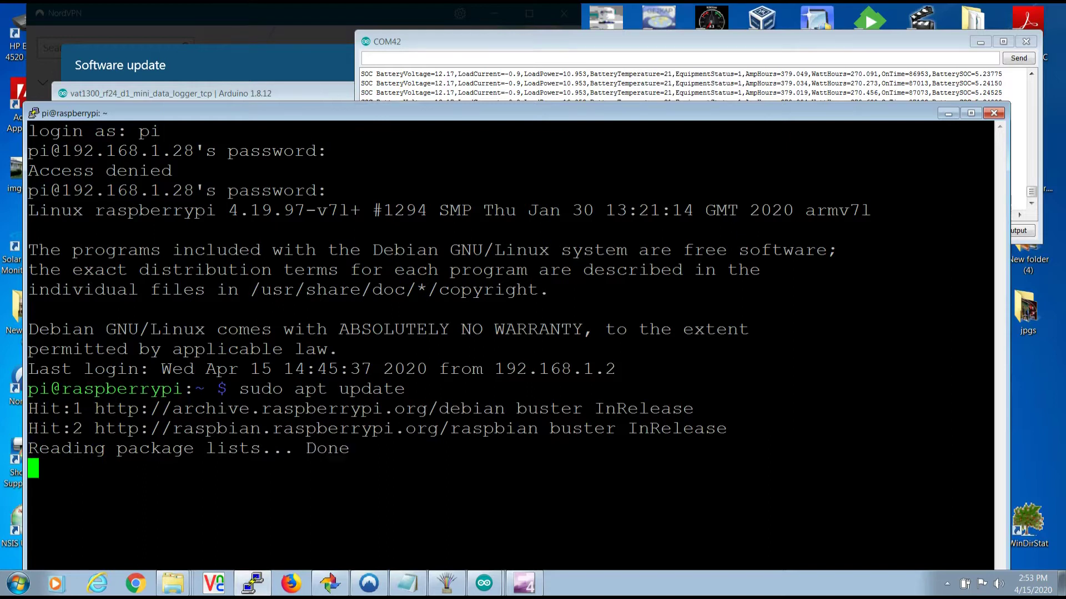
pyautogui.write('s')
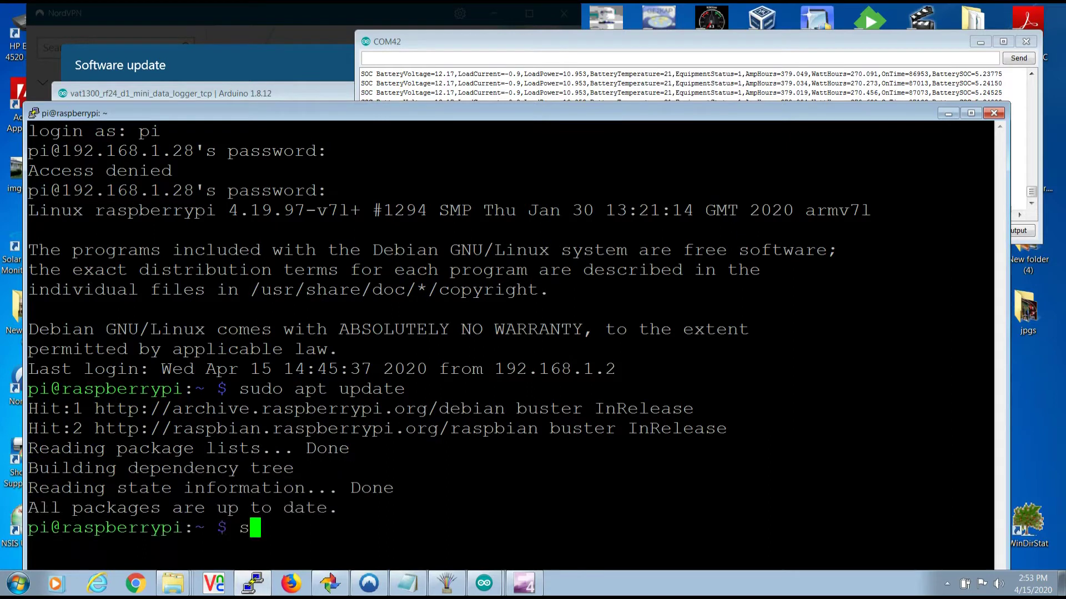
pyautogui.write('udo apt full-upgrade')
pyautogui.press('Return')
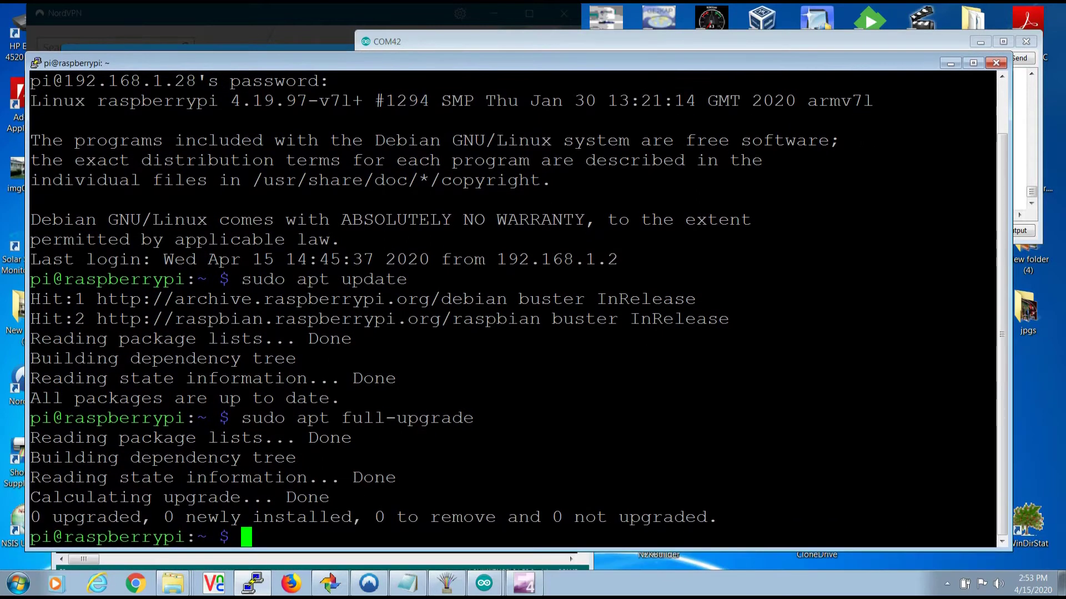
# - Add the InfluxData signing key and repository to apt, refresh lists, and paste the InfluxDB install command
pyautogui.write('curl -sL https://repos.influxdata.com/influxdb.key | sudo apt-key add')
pyautogui.press('Return')
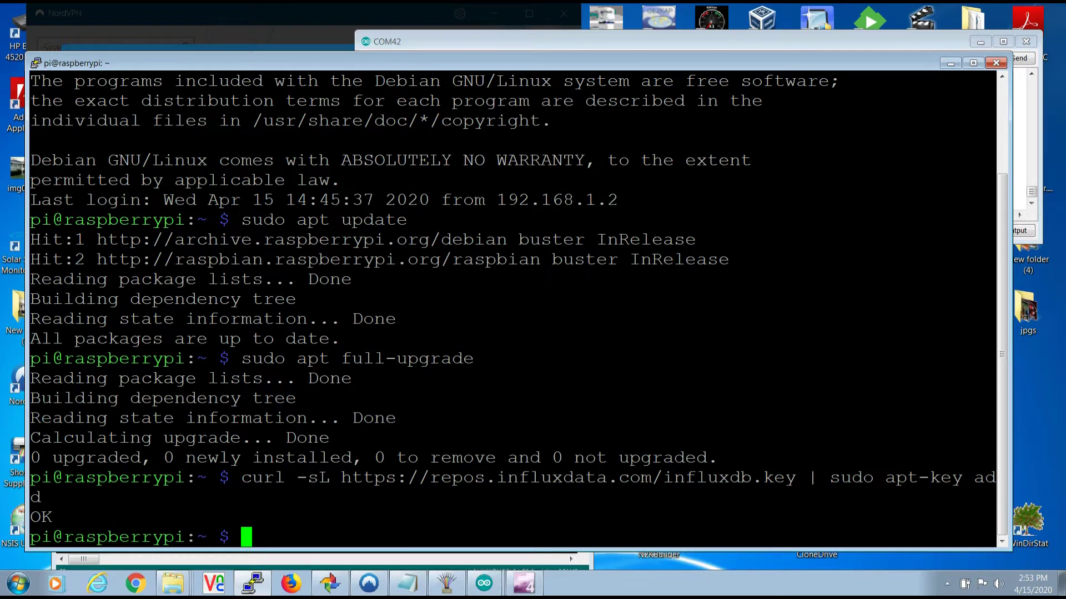
pyautogui.write('echo "deb https://repos.influxdata.com/debian buster stable" | sudo tee /etc/apt/sources.list.d/influxdb.list')
pyautogui.press('Return')
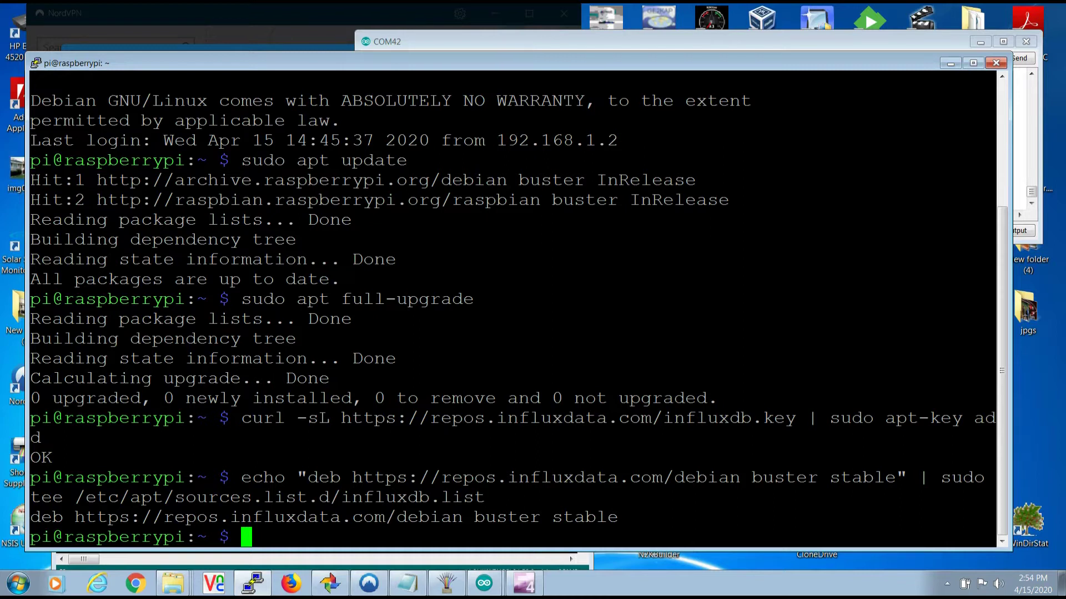
pyautogui.write('sudo apt update')
pyautogui.press('Return')
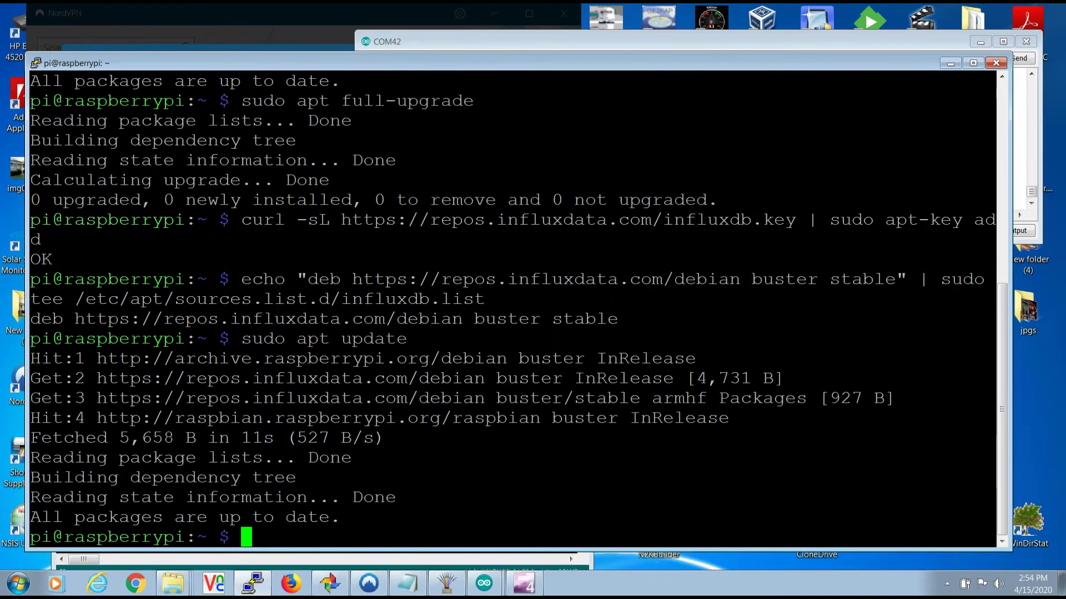
pyautogui.write('sudo apt-get install influxdb')
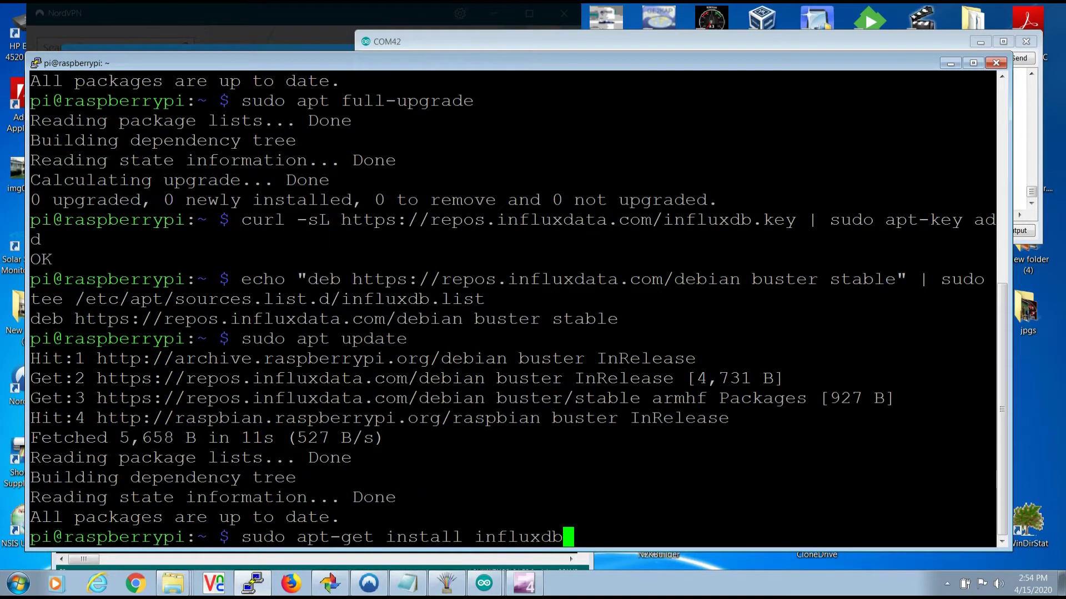
# - Install InfluxDB, enable and start its service, and open the influx shell
pyautogui.press('Return')
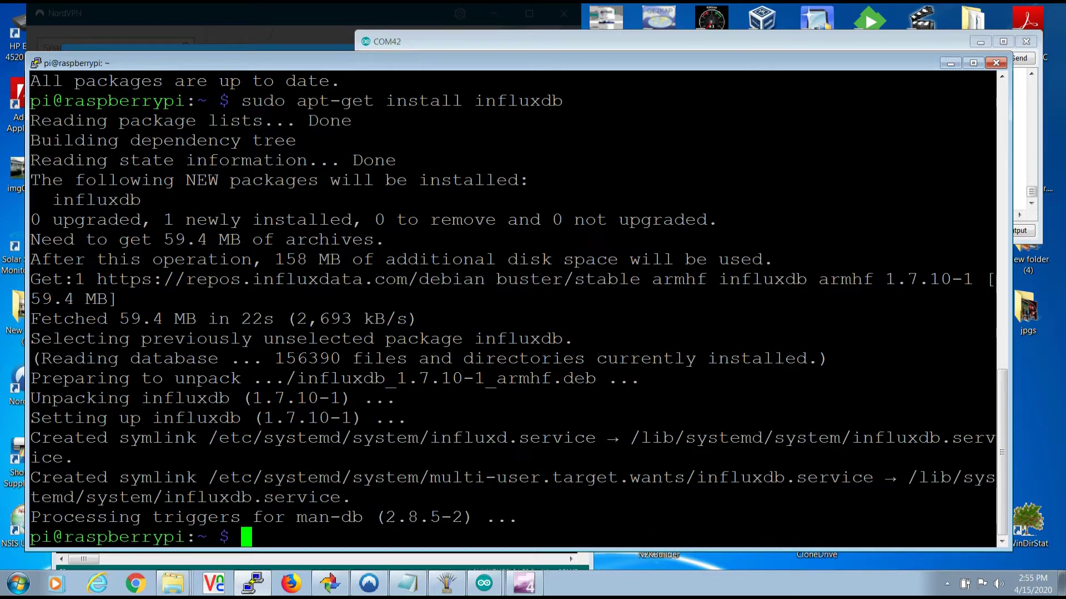
pyautogui.write('sudo systemctl enable --now influxdb')
pyautogui.press('Return')
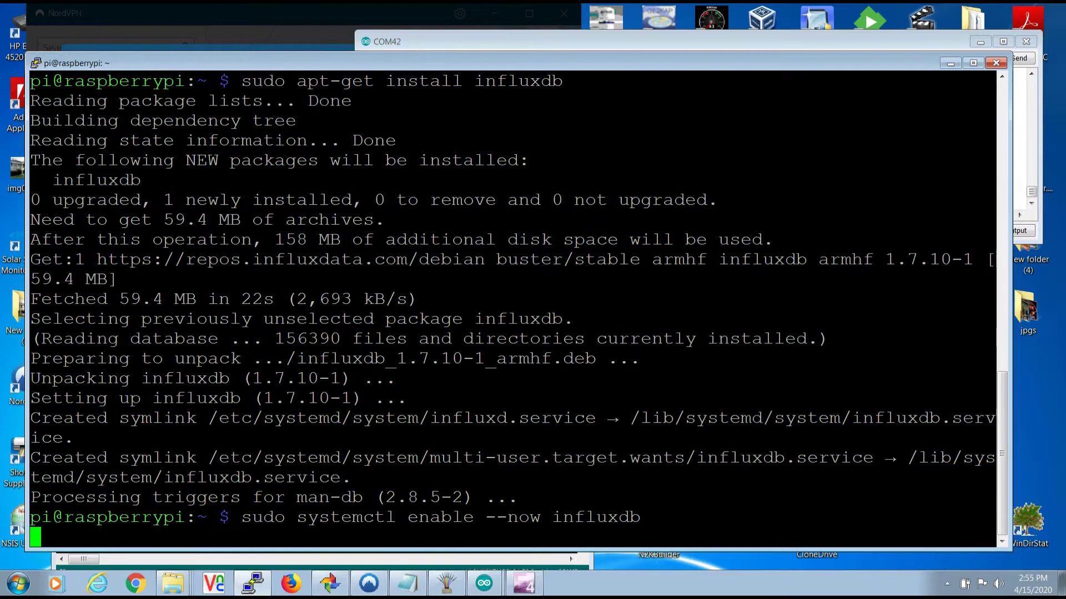
pyautogui.write('influx')
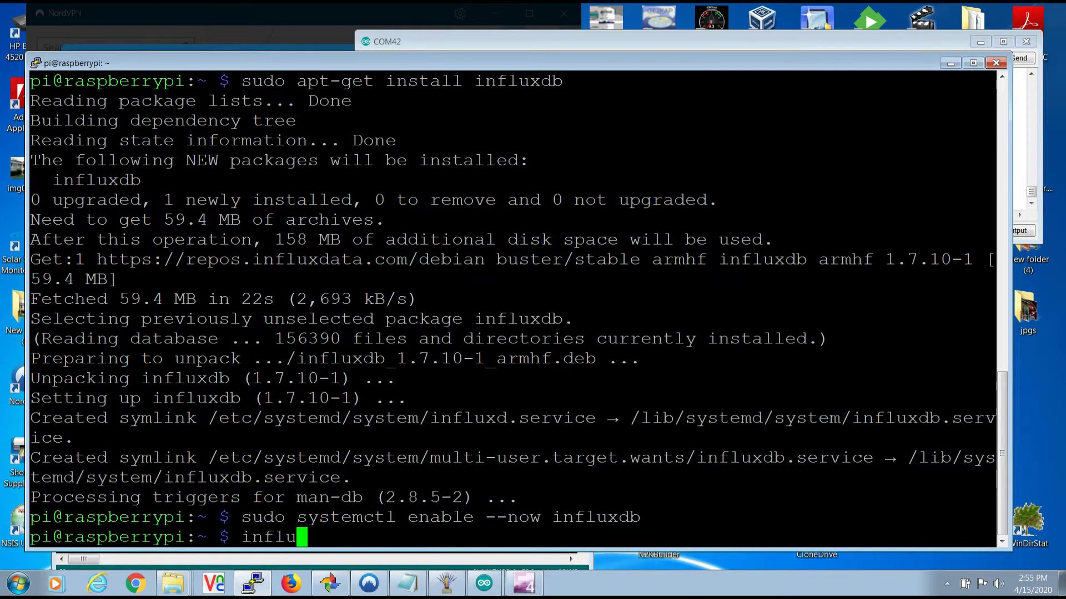
pyautogui.press('Return')
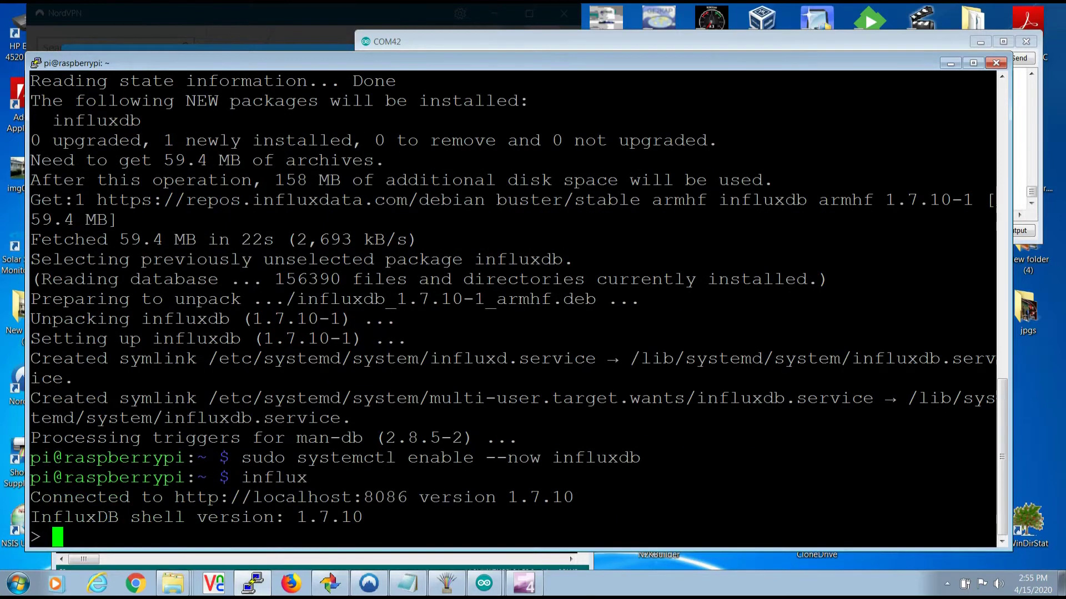
# - Create an admin user and the "battsoc" database, exit influx, and run the Node-RED installer
pyautogui.press('shift+Insert')
pyautogui.press('Return')
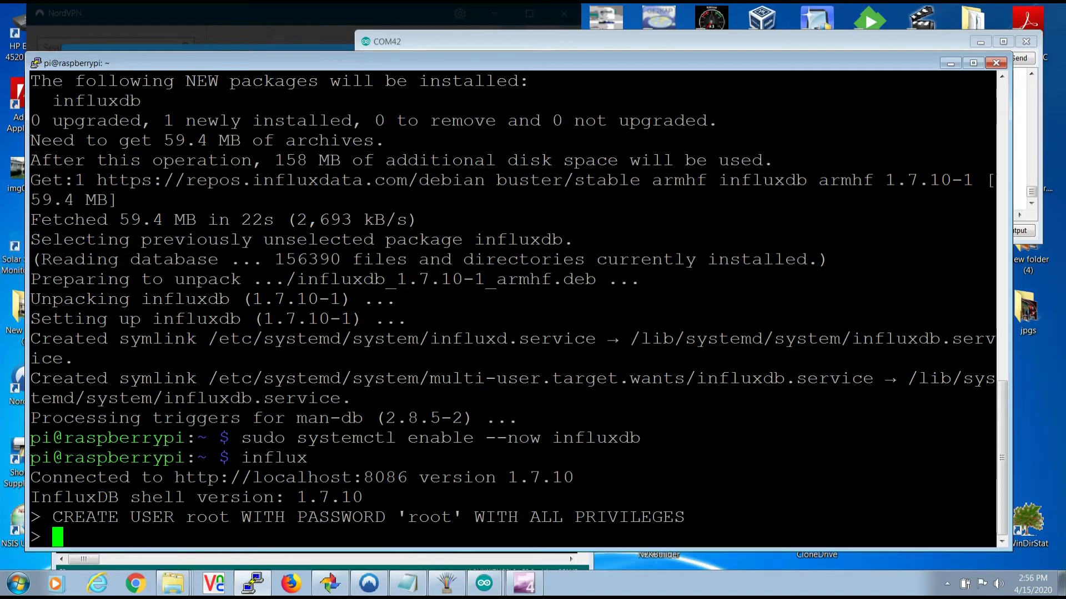
pyautogui.write('C')
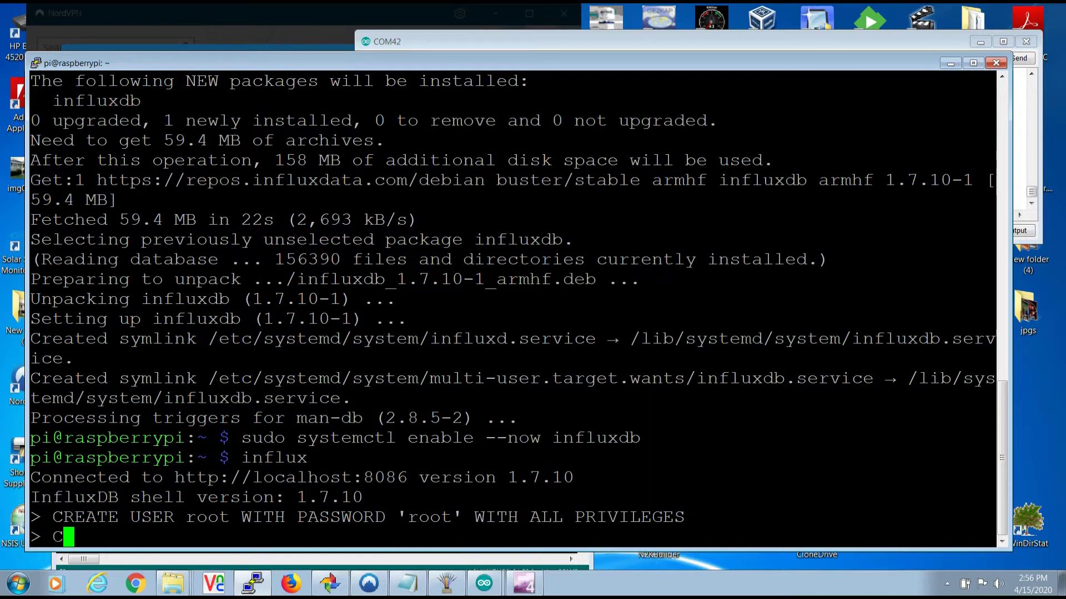
pyautogui.write('REATE DATABASE "battsoc"')
pyautogui.press('Return')
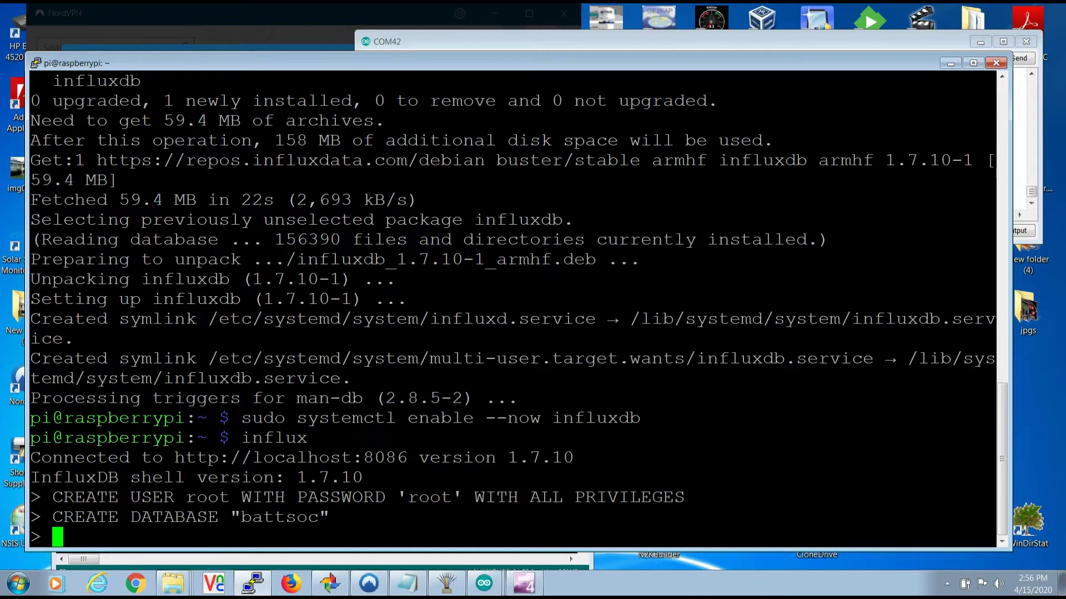
pyautogui.write('exit')
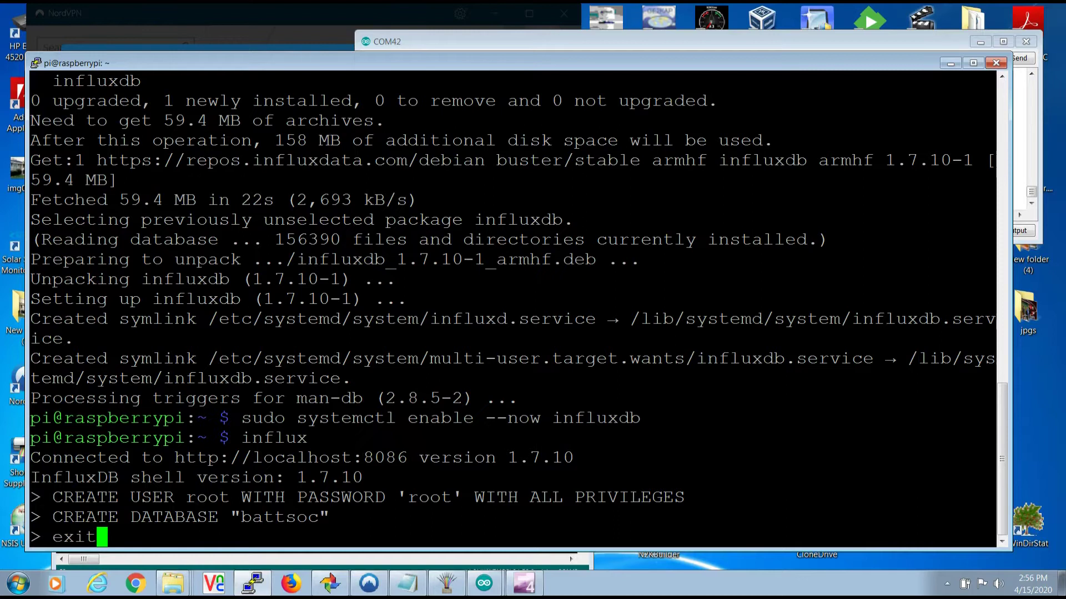
pyautogui.press('Return')
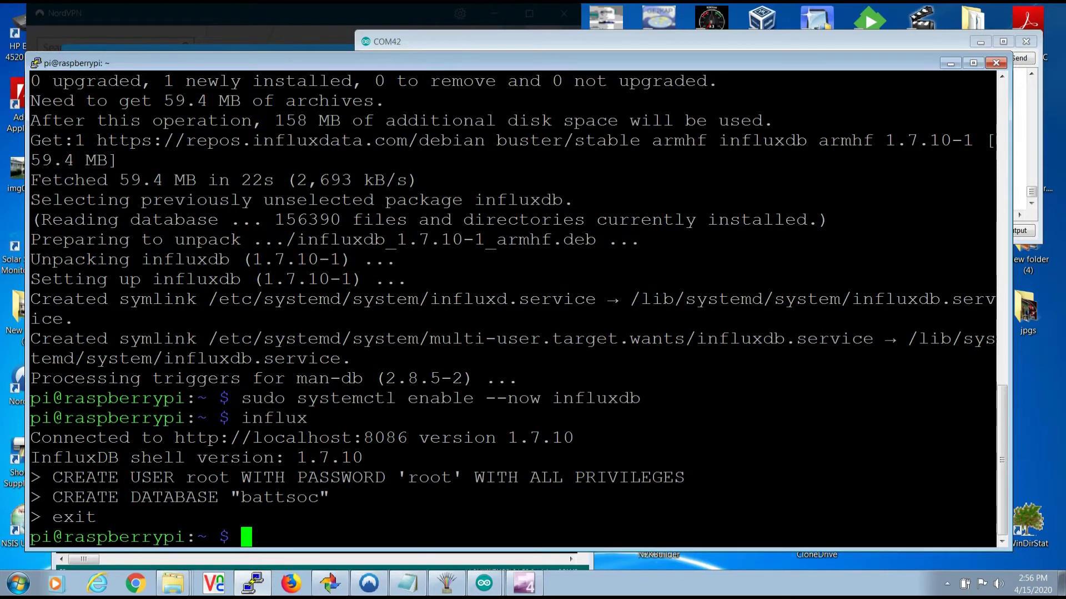
pyautogui.write('bash <(curl -sL https://raw.githubusercontent.com/node-red/linux-installers/master/deb/update-nodejs-and-nodered)')
pyautogui.press('Return')
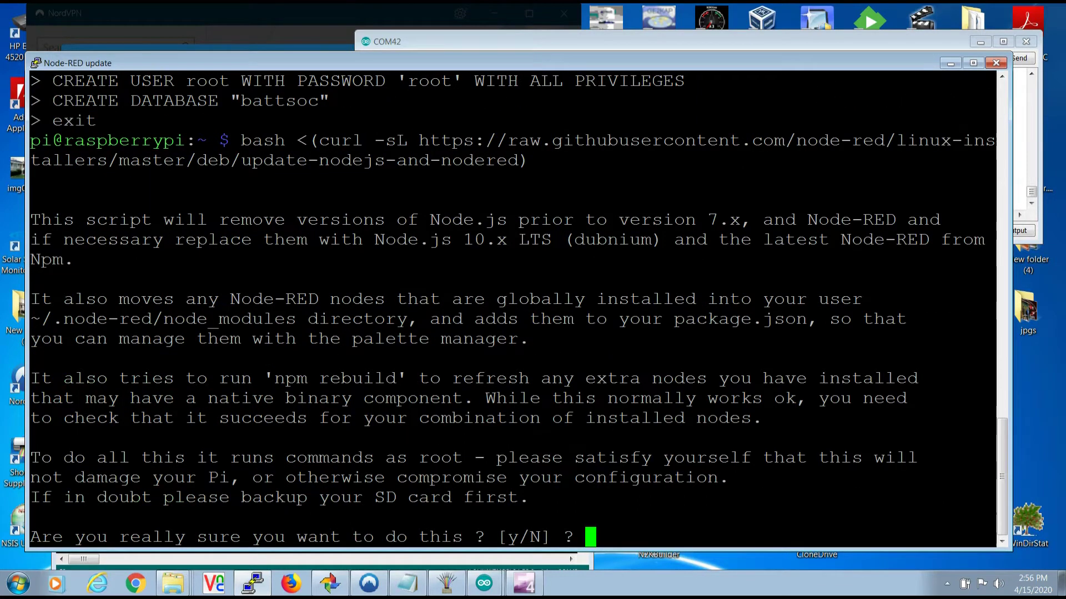
# - Answer y to both Node-RED installer prompts, including the Pi-specific nodes
pyautogui.write('y')
pyautogui.press('Return')
pyautogui.write('y')
pyautogui.press('Return')
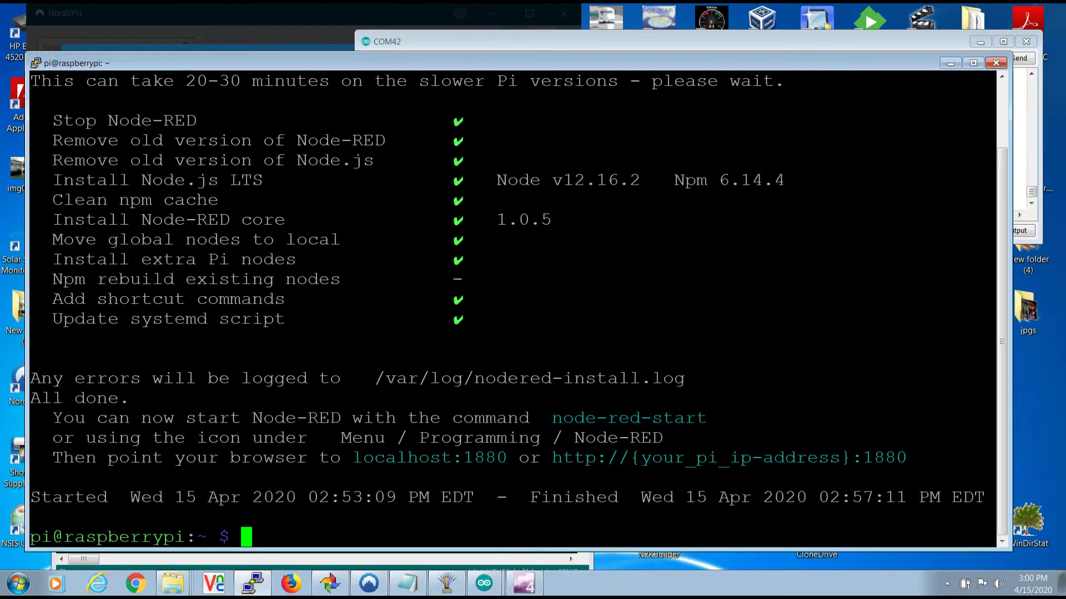
# - Test-start Node-RED with node-red-start, stop it with Ctrl+C, and paste the service enable command
pyautogui.write('node-red-start')
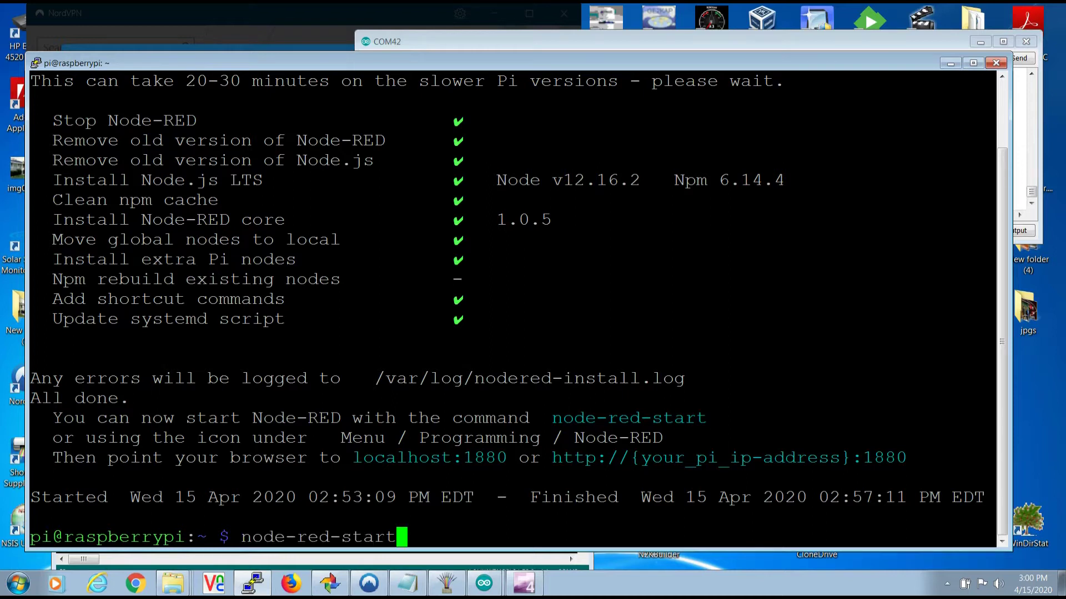
pyautogui.press('Return')
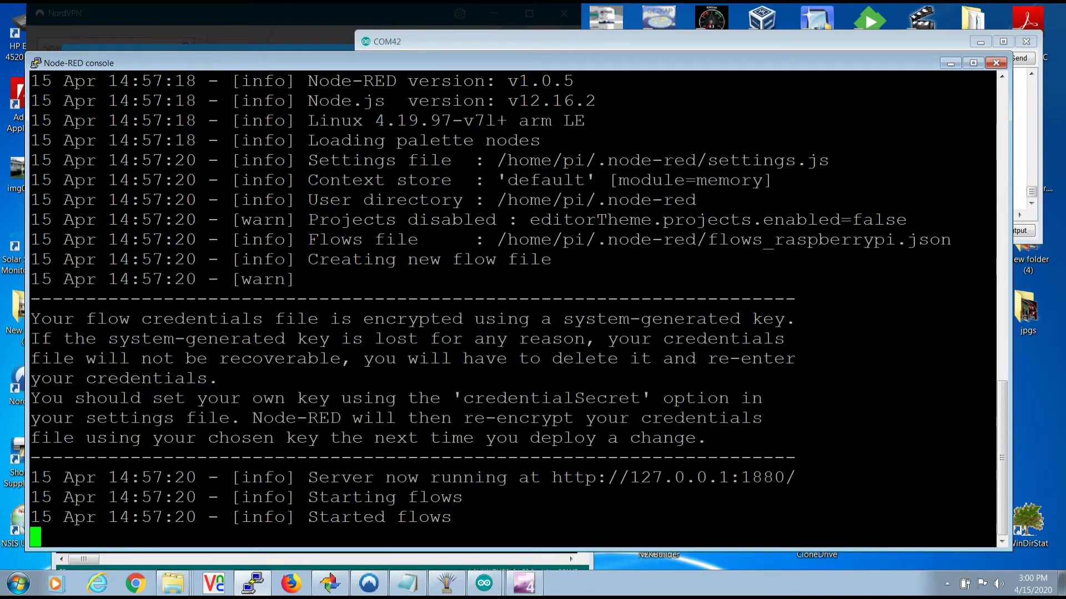
pyautogui.hotkey('ctrl', 'c')
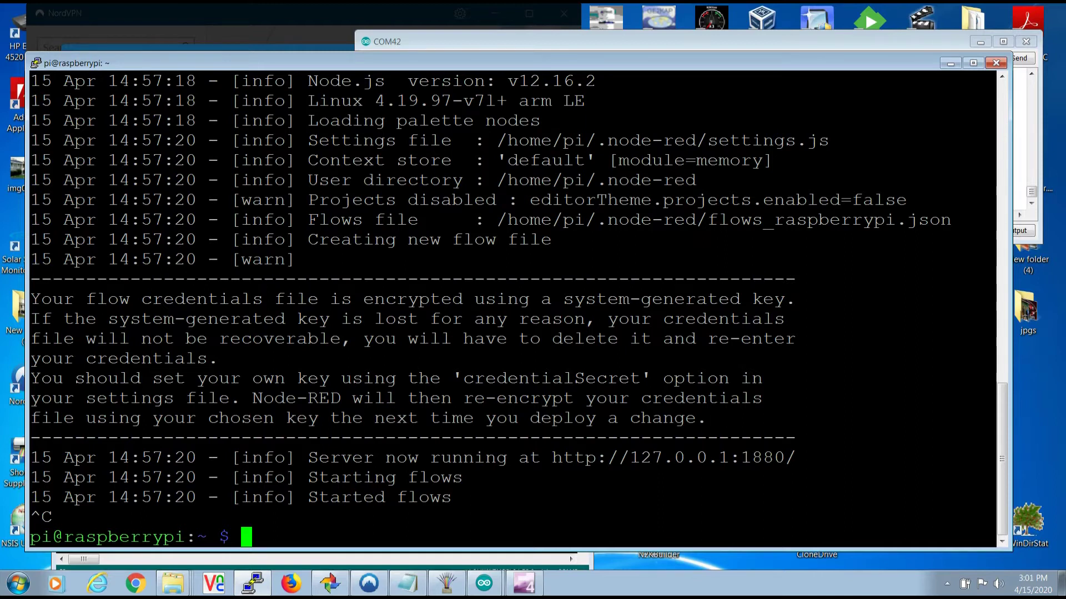
pyautogui.press('shift+Insert')
# - Enable nodered.service at boot, then load the editor at 192.168.1.28:1880 in Chrome
pyautogui.press('Return')
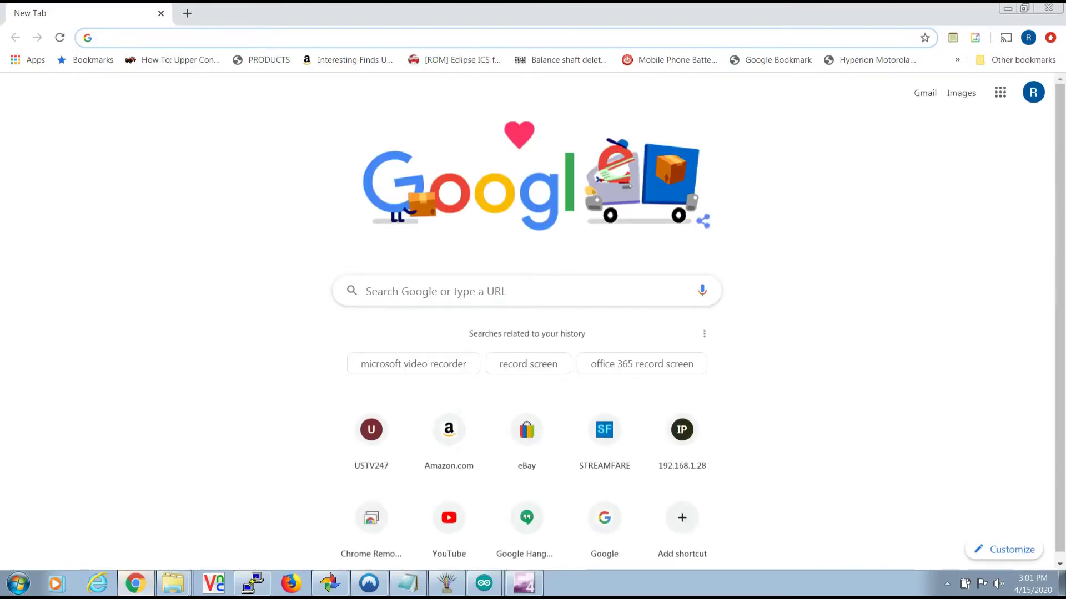
pyautogui.write('192.')
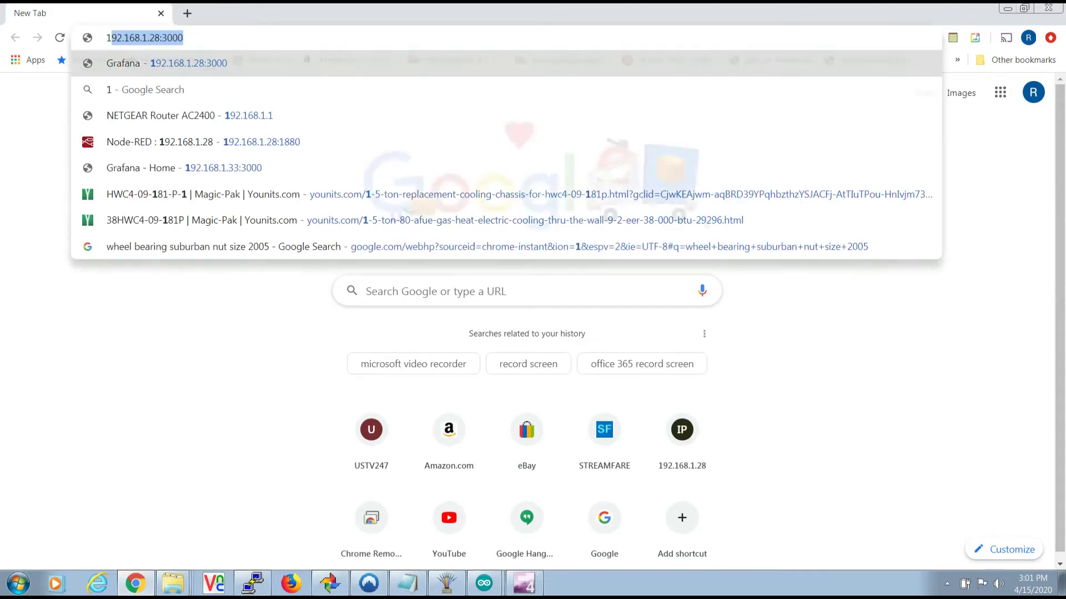
pyautogui.write('1')
pyautogui.press('Down')
pyautogui.press('Down')
pyautogui.press('Down')
pyautogui.press('Down')
pyautogui.press('Down')
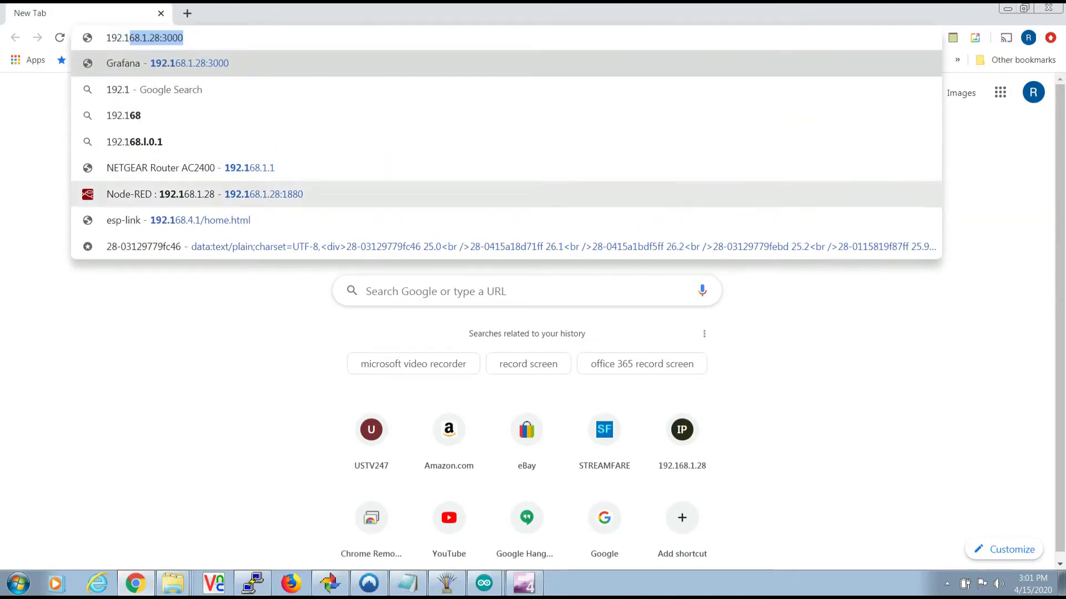
pyautogui.press('Return')
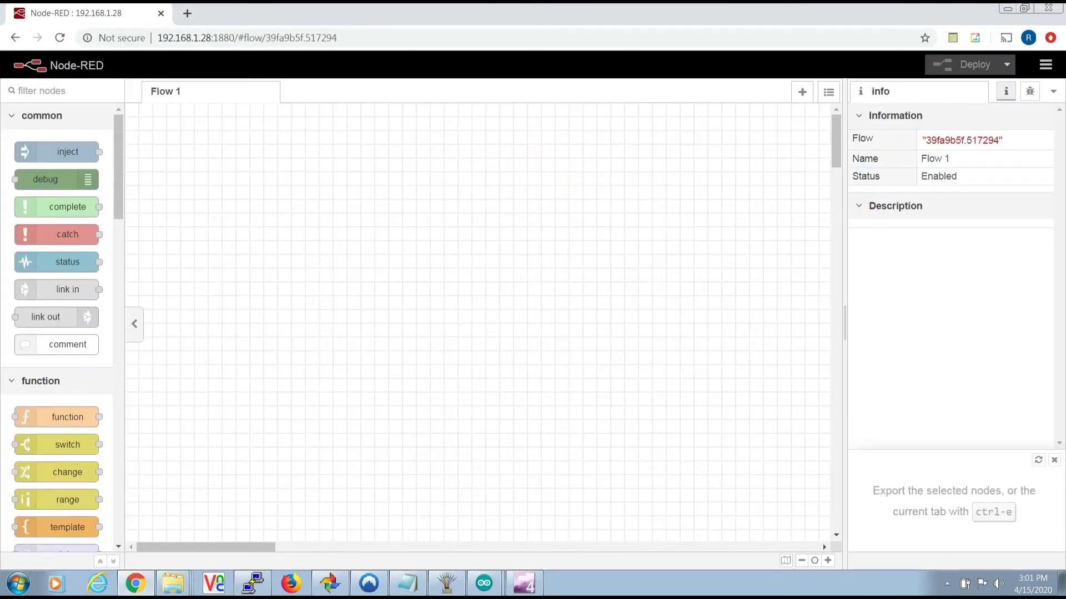
# - Place a tcp in node set to Connect to host 192.168.1.32 on port 23
pyautogui.write('tcp')
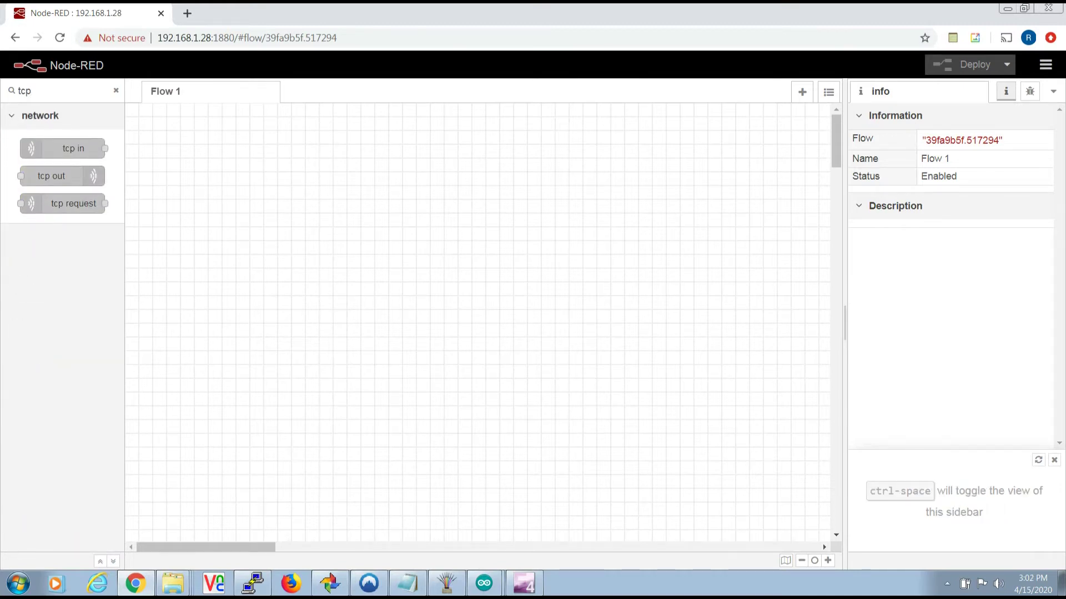
pyautogui.moveTo(73, 148); pyautogui.dragTo(222, 198)
pyautogui.doubleClick(222, 198)
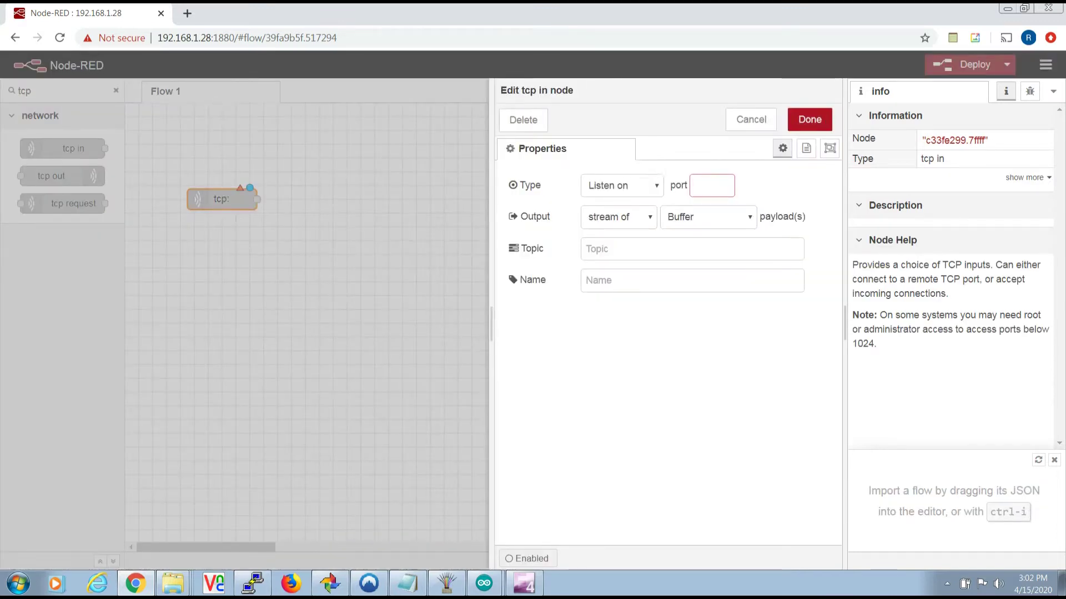
pyautogui.click(620, 185)
pyautogui.click(613, 216)
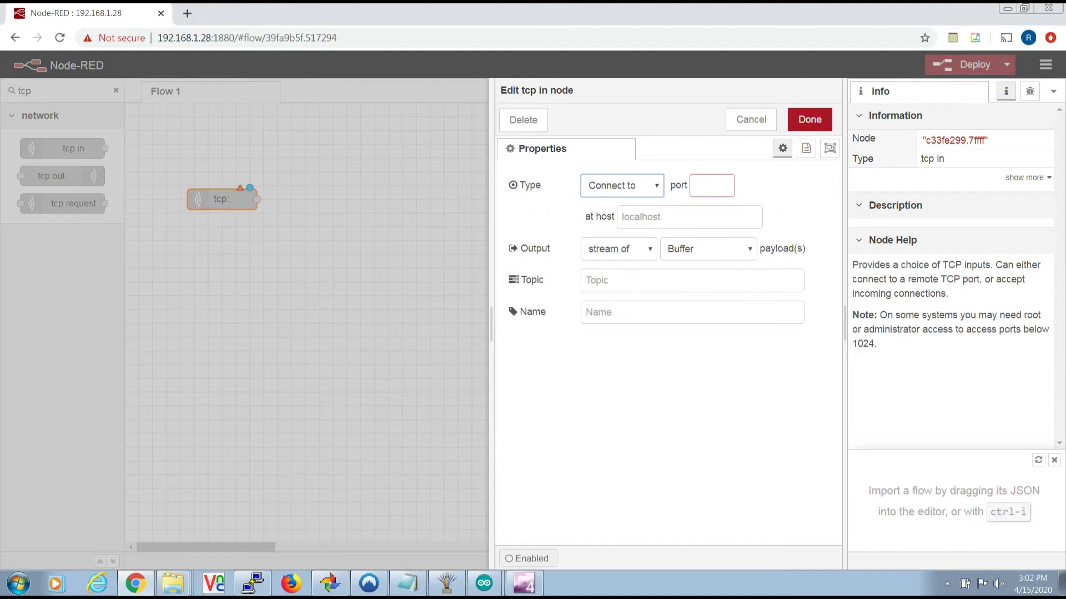
pyautogui.click(644, 216)
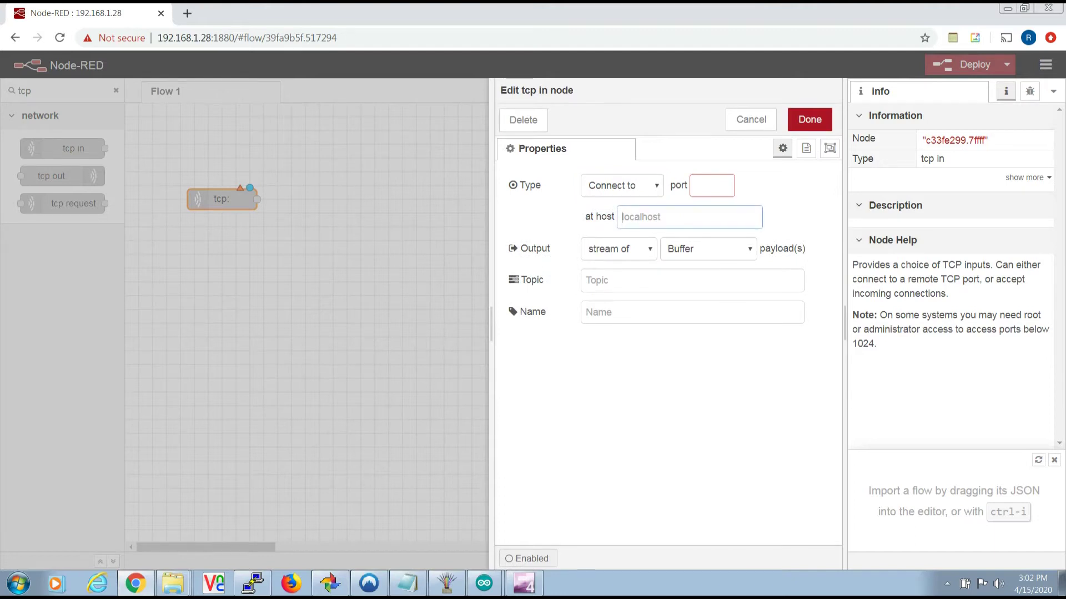
pyautogui.write('192.1')
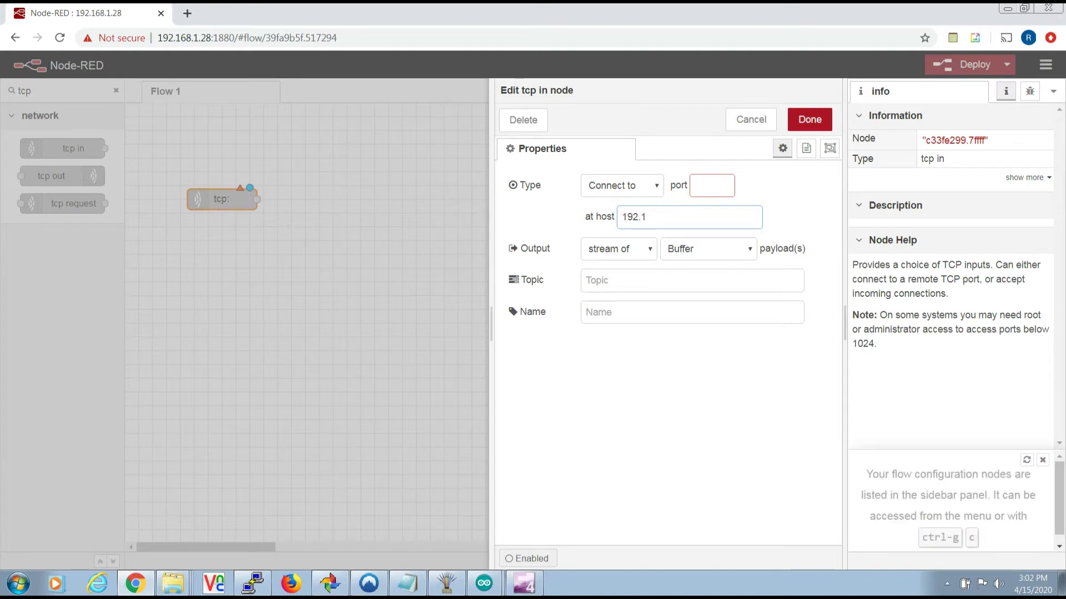
pyautogui.write('68.1.32')
pyautogui.click(712, 186)
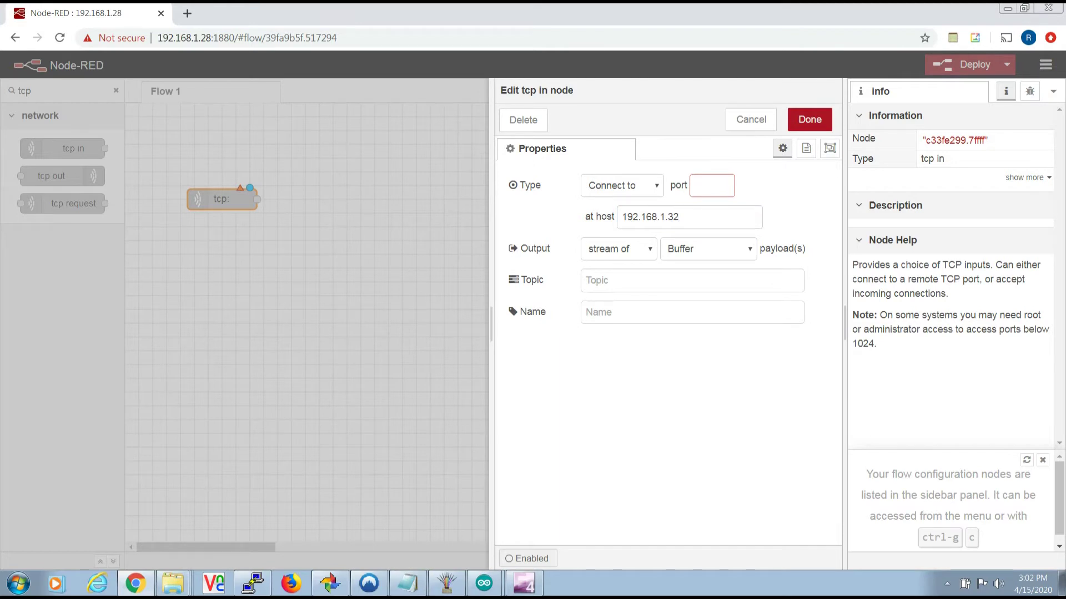
pyautogui.write('23')
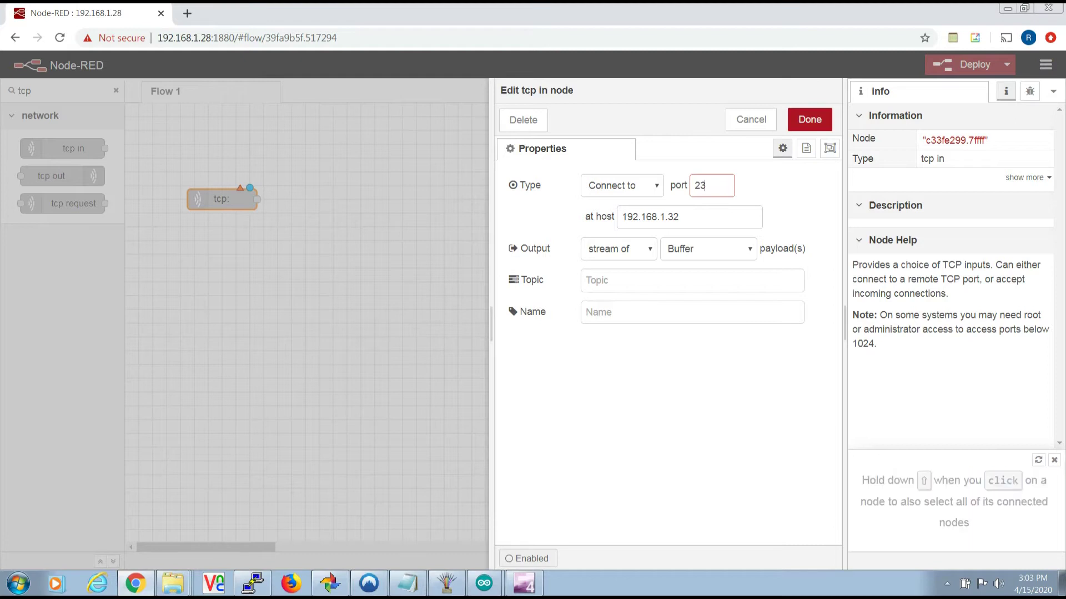
pyautogui.click(810, 119)
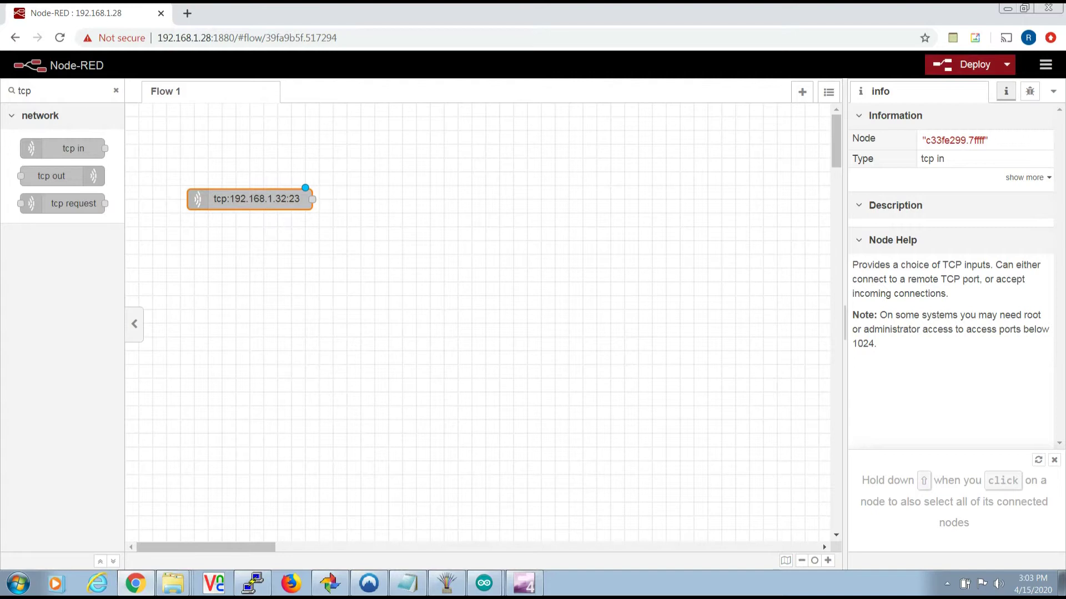
# - Wire the tcp node to a new debug node and deploy the flow
pyautogui.click(116, 91)
pyautogui.write('deb')
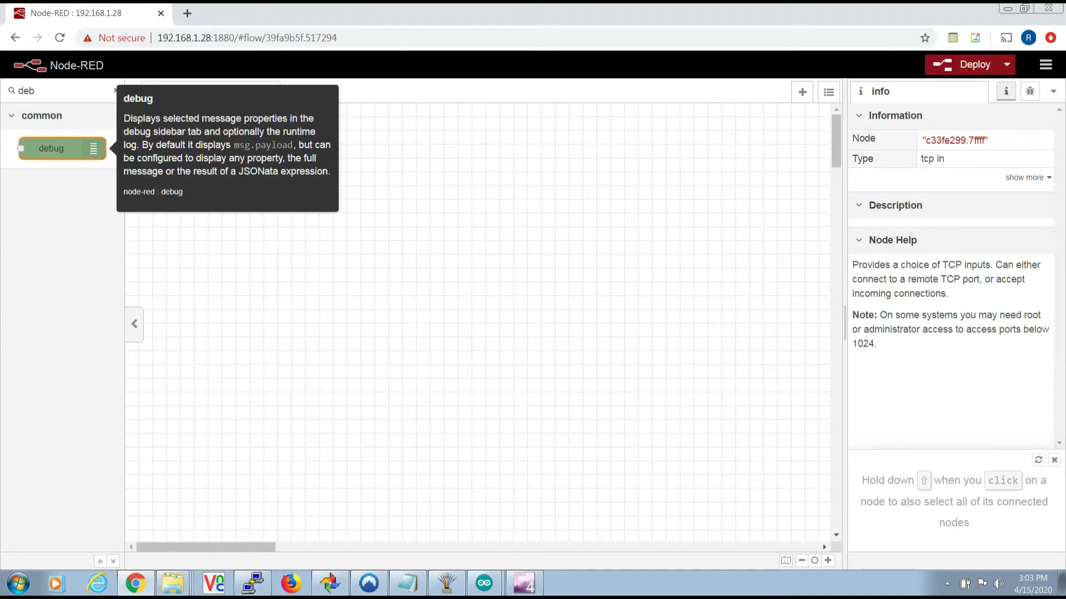
pyautogui.moveTo(51, 149); pyautogui.dragTo(416, 213)
pyautogui.moveTo(312, 199); pyautogui.dragTo(367, 213)
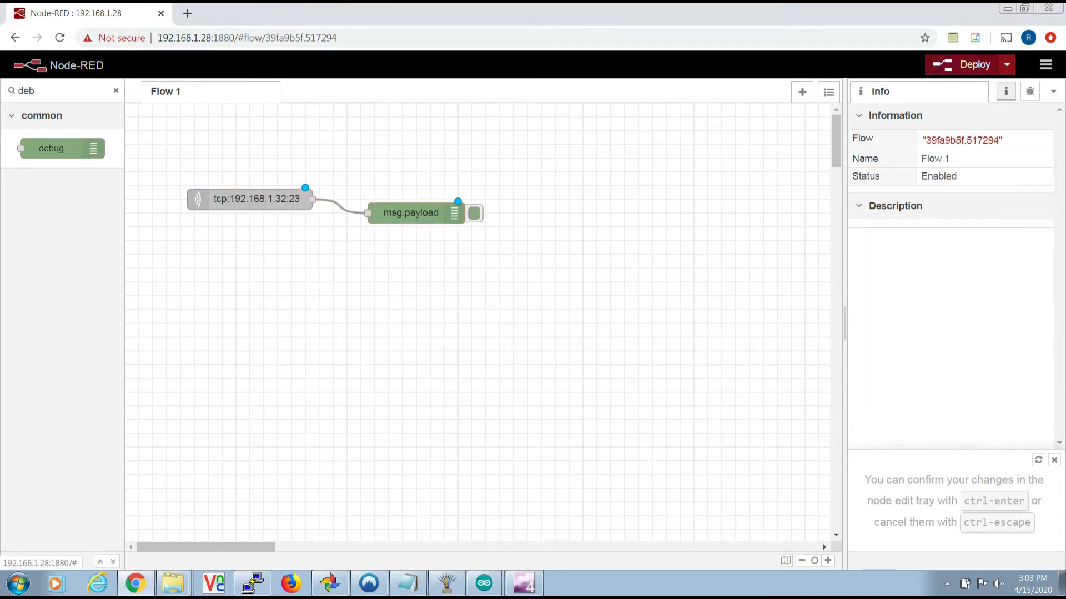
pyautogui.click(960, 64)
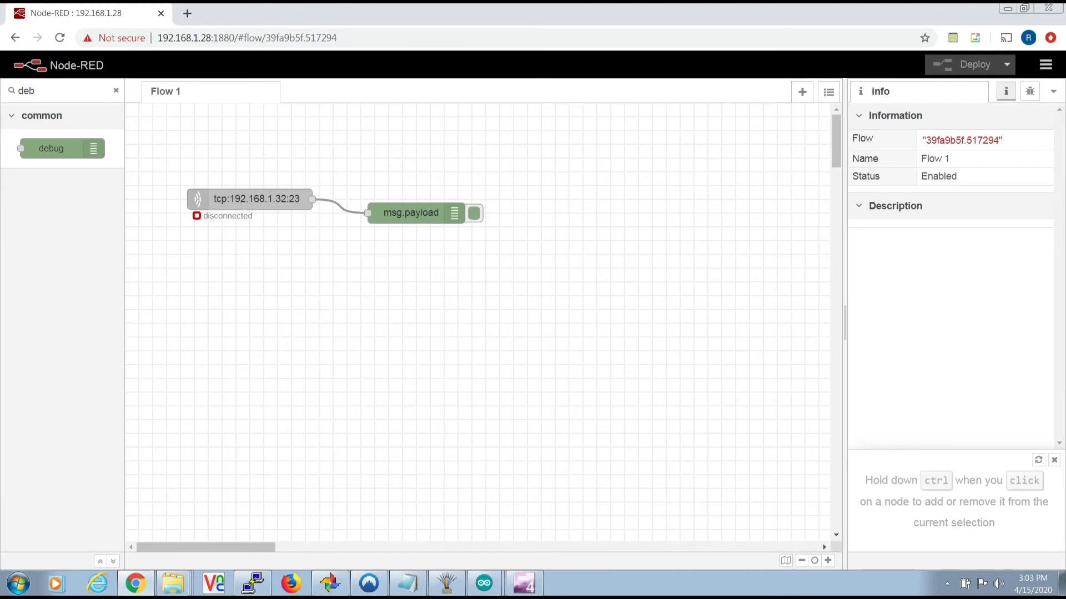
# - Show the Debug messages sidebar to watch incoming buffer[167] messages
pyautogui.click(1053, 91)
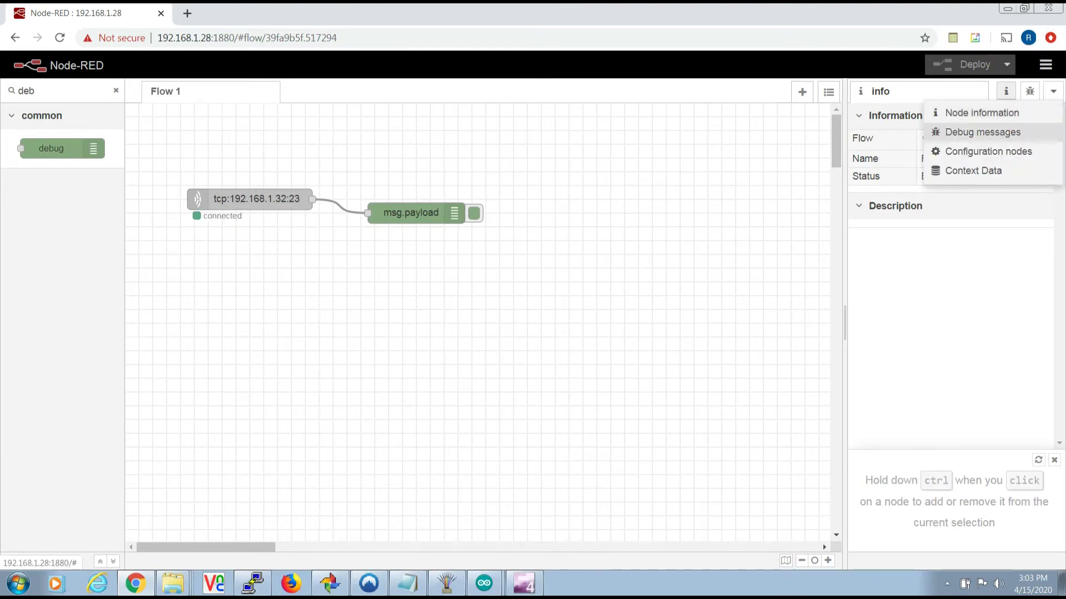
pyautogui.click(983, 132)
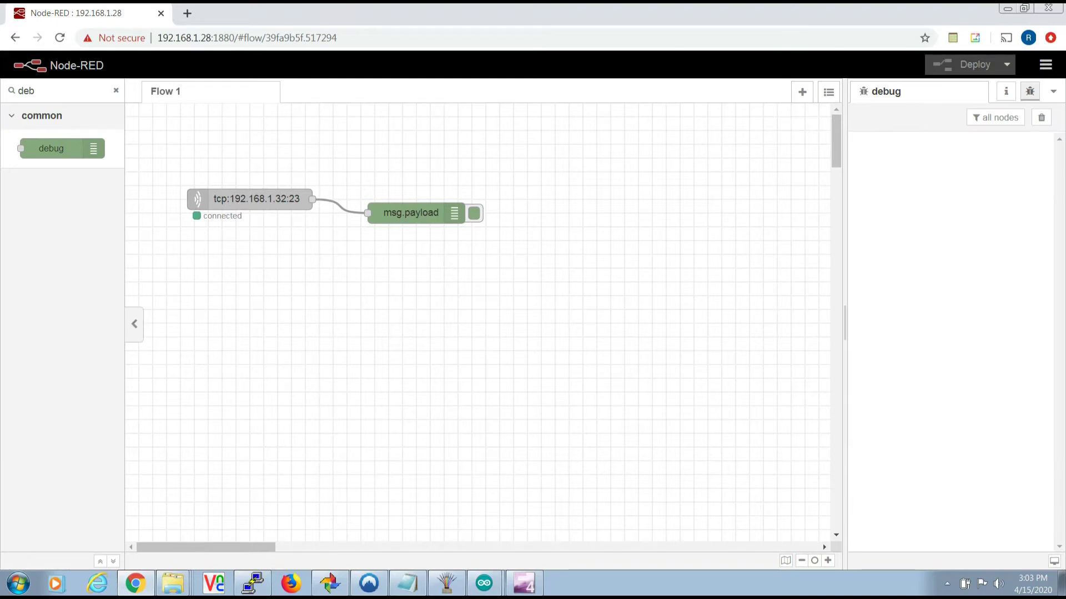
pyautogui.press('BackSpace')
pyautogui.press('BackSpace')
pyautogui.press('BackSpace')
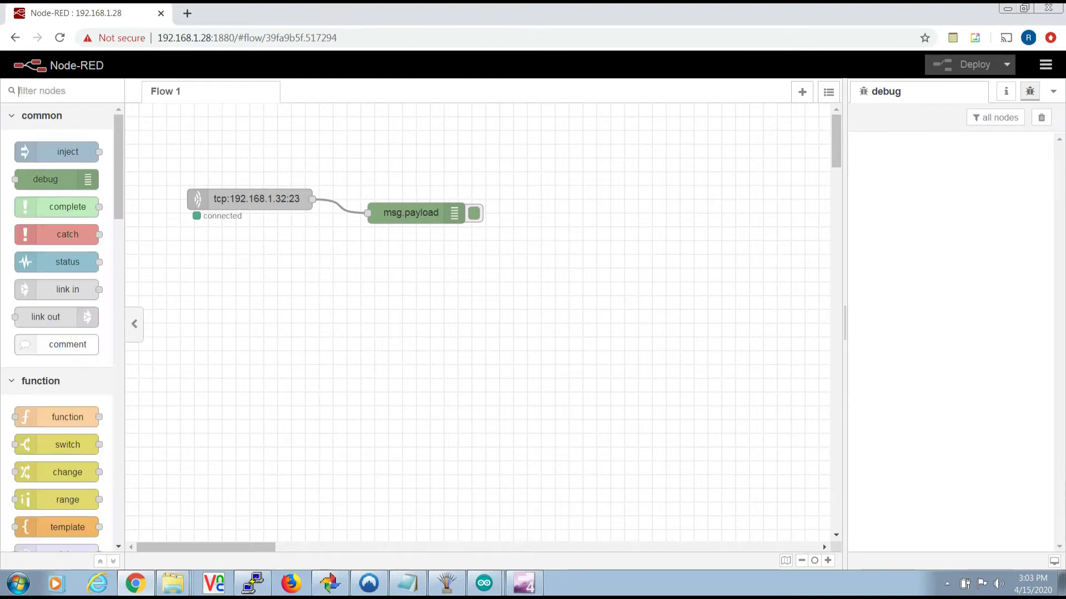
pyautogui.write('fun')
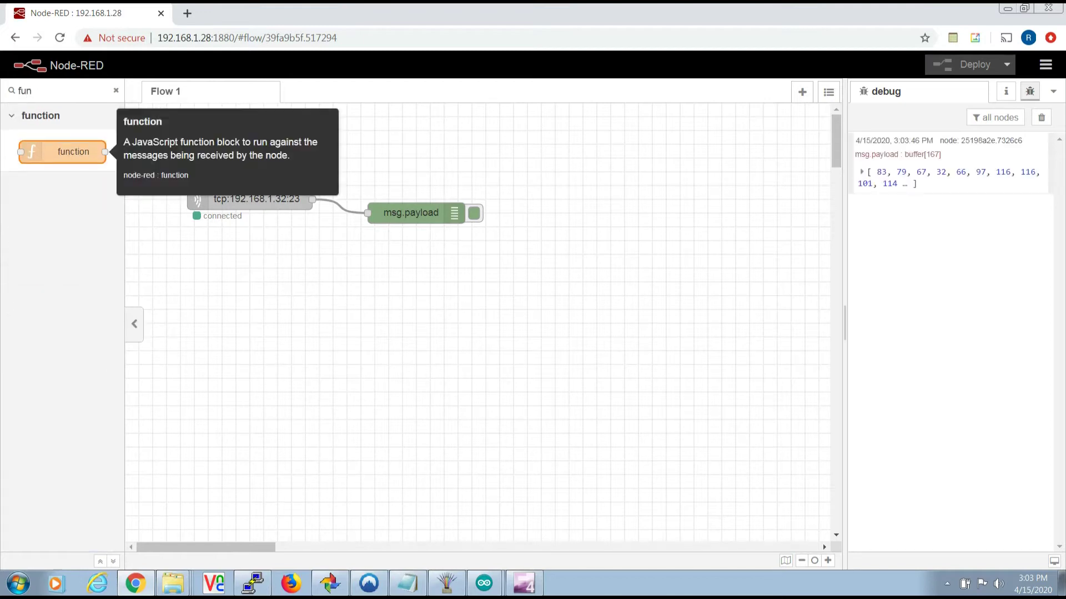
# - Add a function node below the tcp node containing msg.payload = msg.payload.toString();
pyautogui.moveTo(62, 152); pyautogui.dragTo(389, 309)
pyautogui.doubleClick(389, 310)
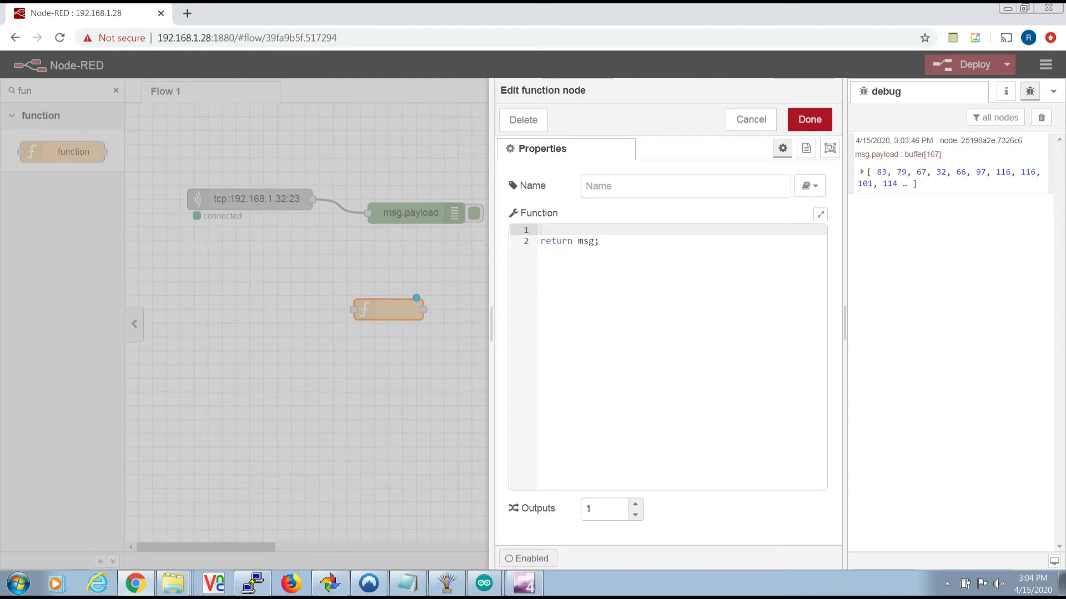
pyautogui.write('m')
pyautogui.rightClick(556, 229)
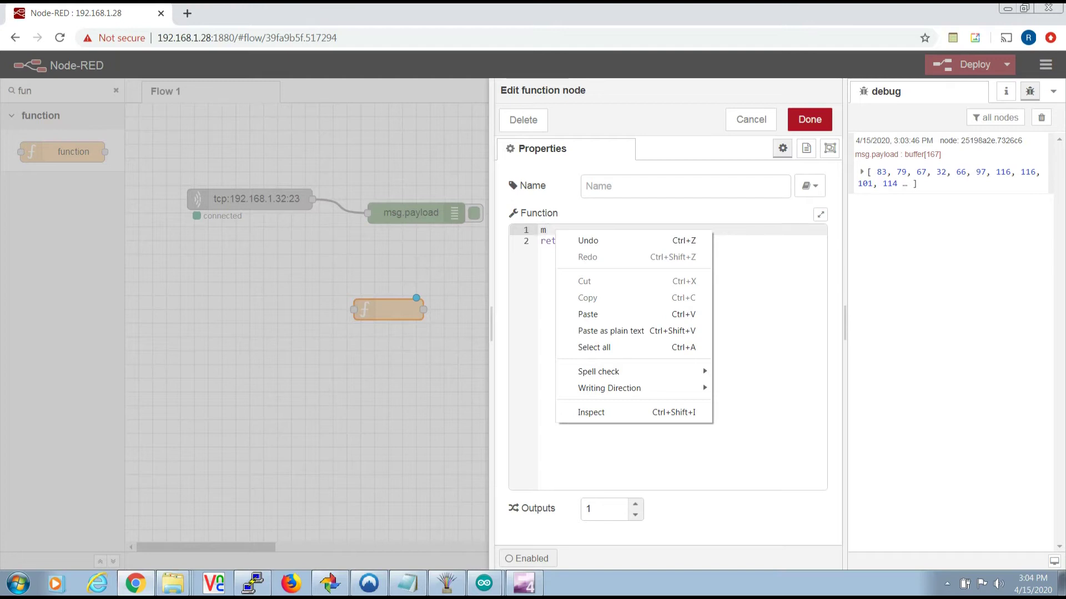
pyautogui.click(588, 314)
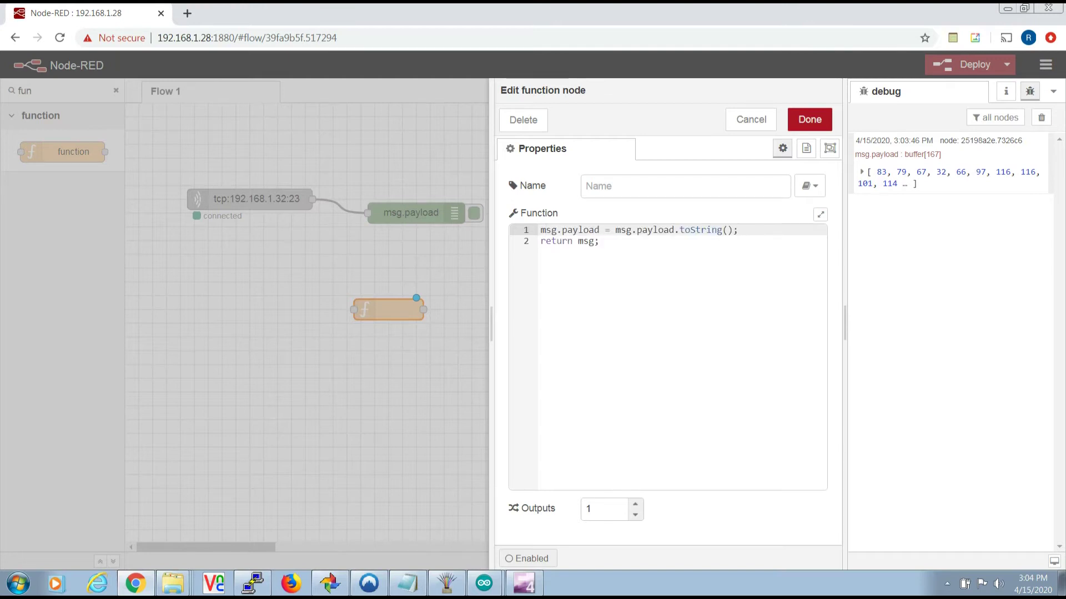
pyautogui.click(810, 119)
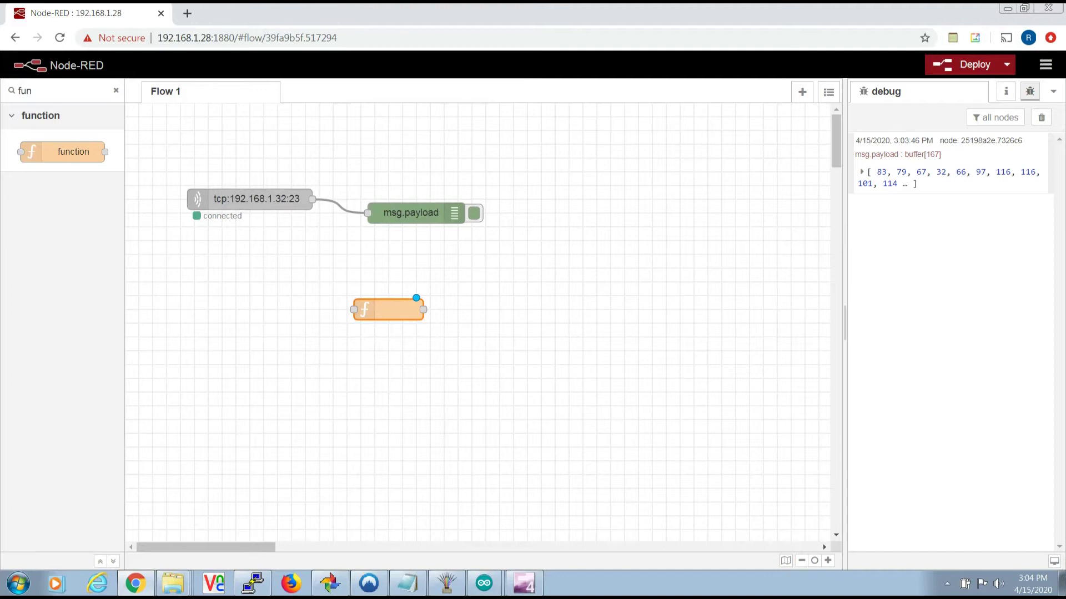
# - Add a second debug node, wire tcp → function → debug, and deploy
pyautogui.press('BackSpace')
pyautogui.press('BackSpace')
pyautogui.press('BackSpace')
pyautogui.write('deb')
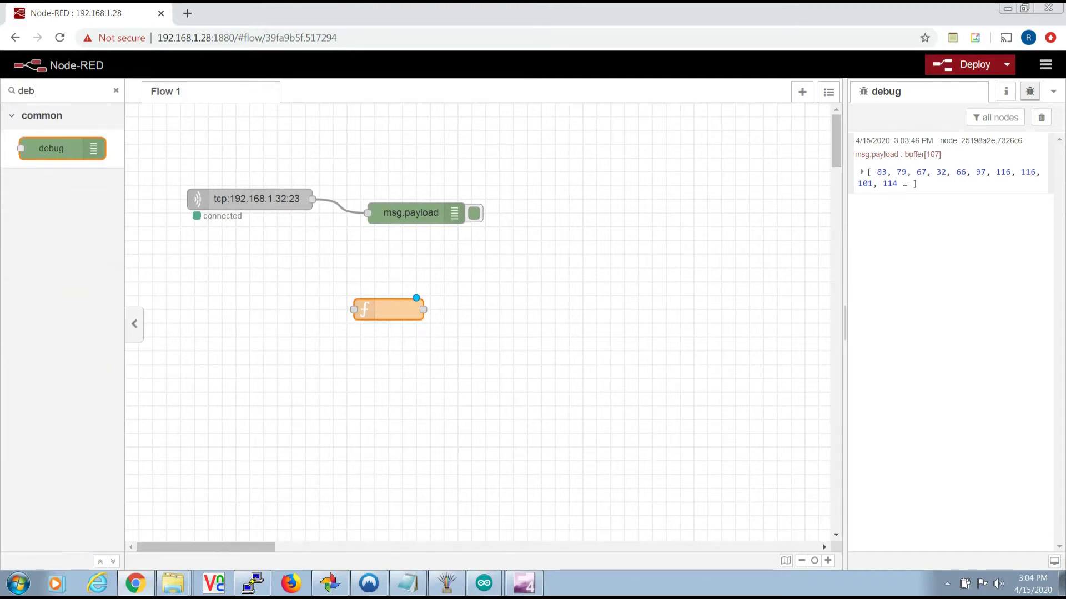
pyautogui.moveTo(56, 148); pyautogui.dragTo(527, 309)
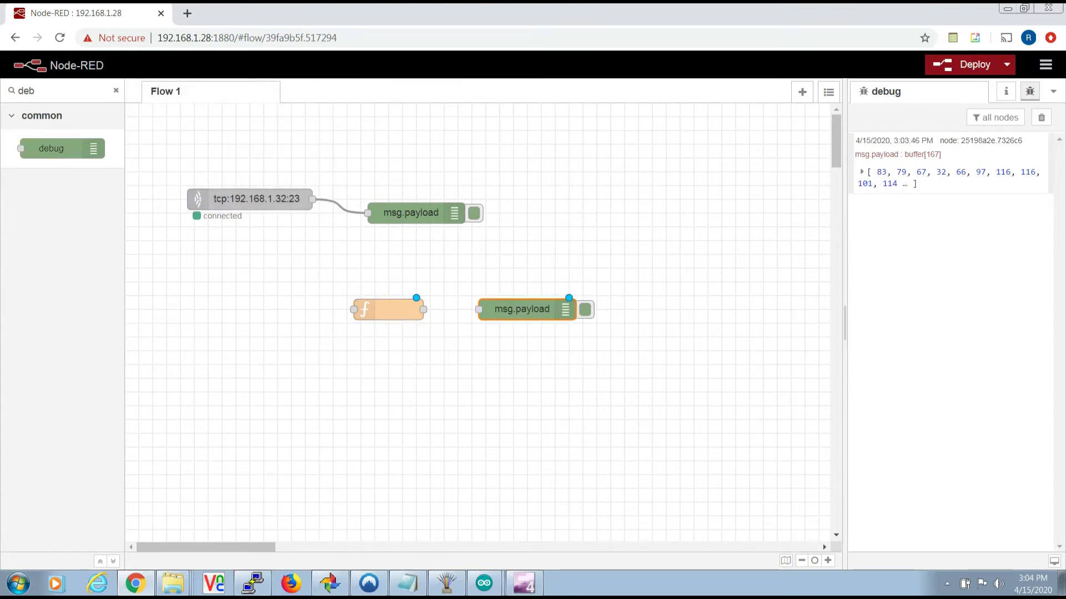
pyautogui.moveTo(312, 198); pyautogui.dragTo(354, 310)
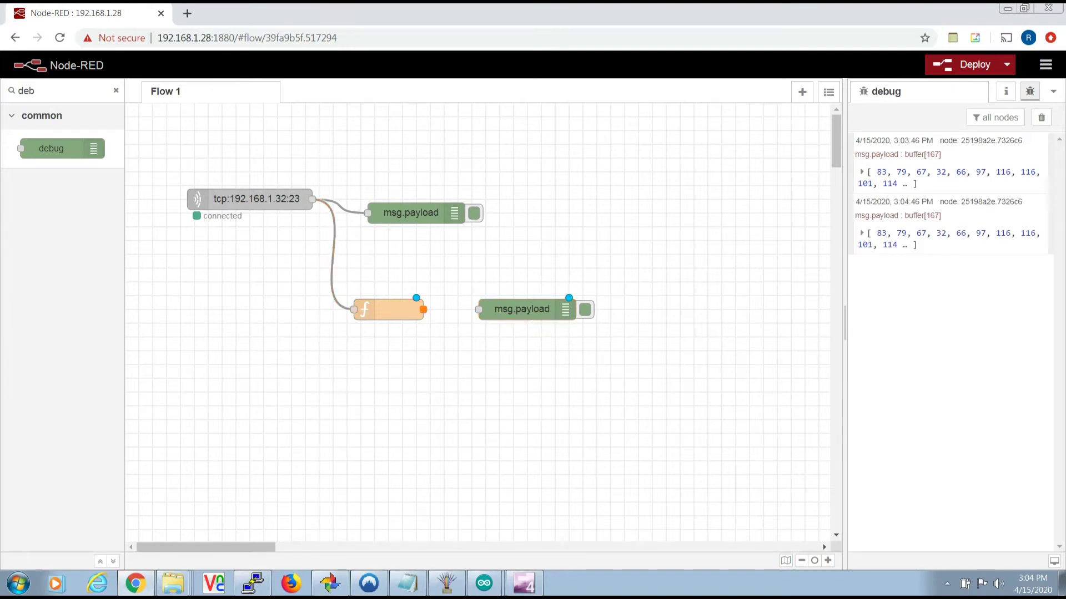
pyautogui.moveTo(423, 309); pyautogui.dragTo(479, 309)
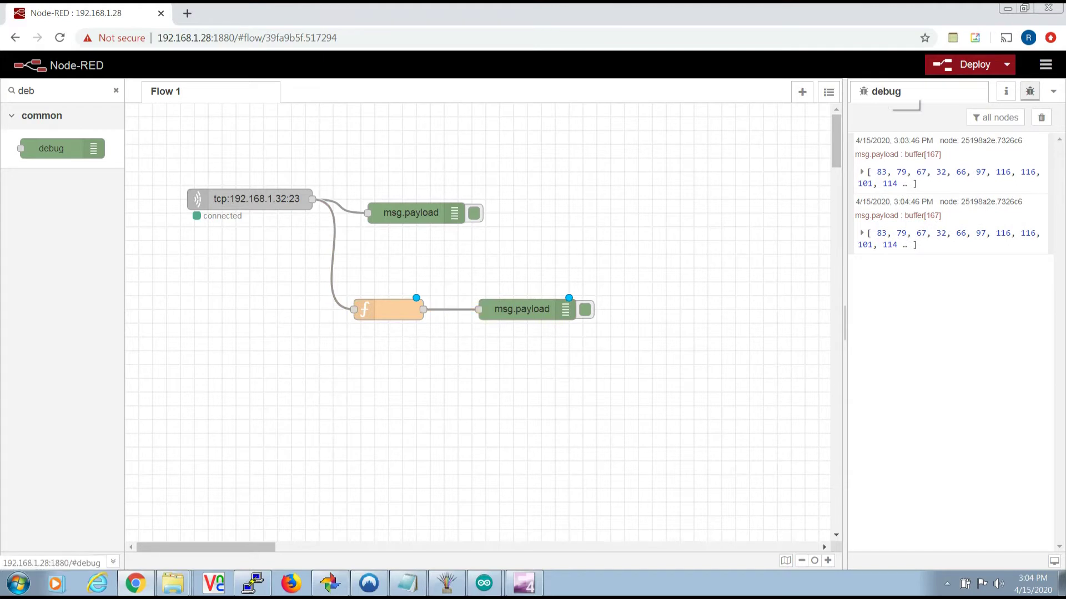
pyautogui.click(961, 64)
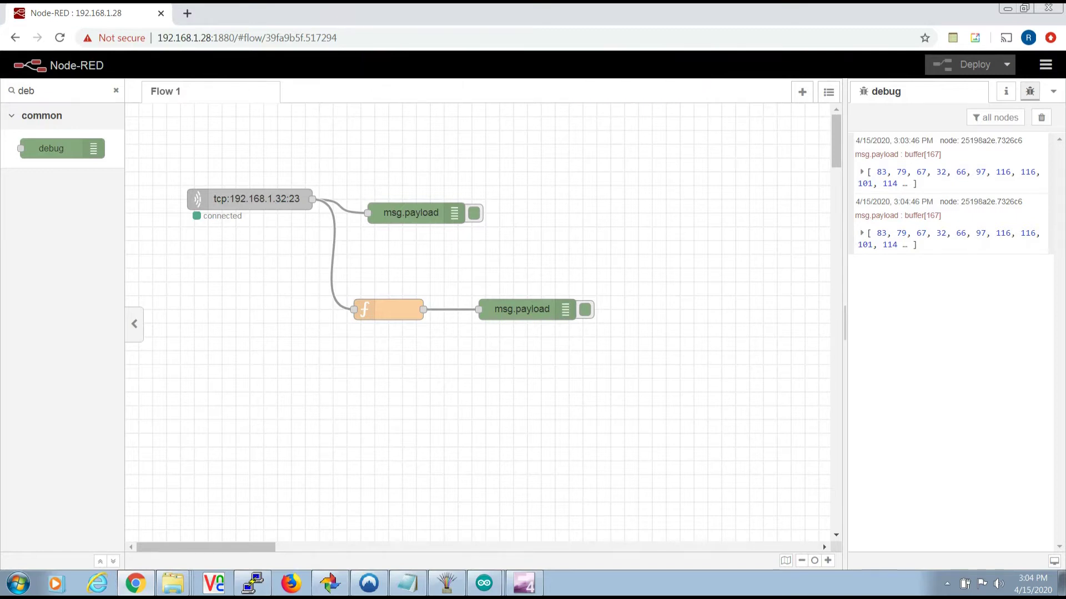
pyautogui.press('BackSpace')
pyautogui.press('BackSpace')
pyautogui.press('BackSpace')
pyautogui.write('http')
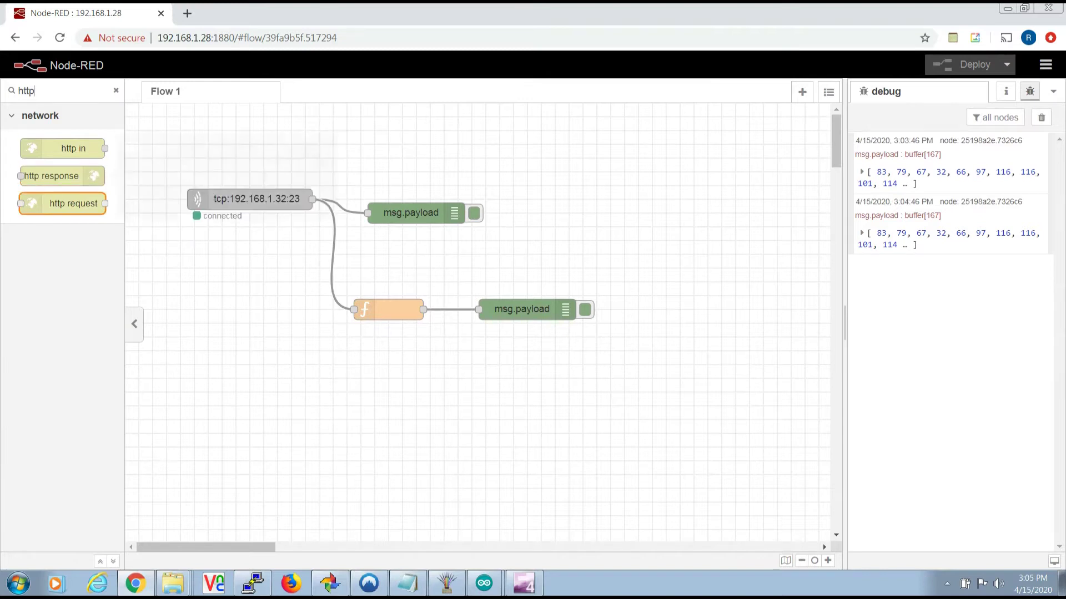
pyautogui.moveTo(62, 203)
pyautogui.moveTo(62, 203); pyautogui.dragTo(526, 378)
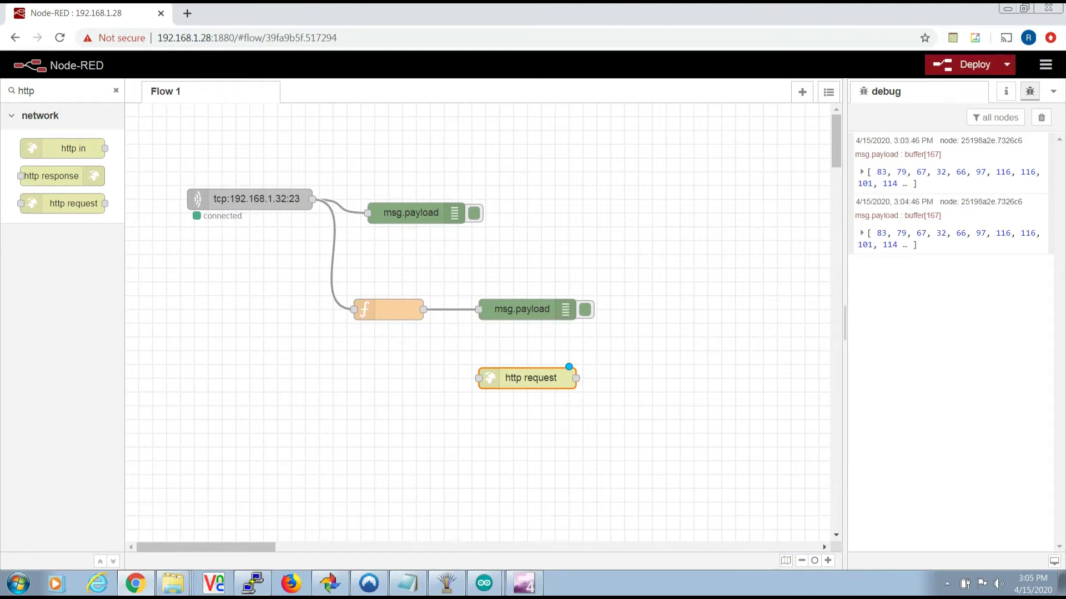
pyautogui.doubleClick(527, 377)
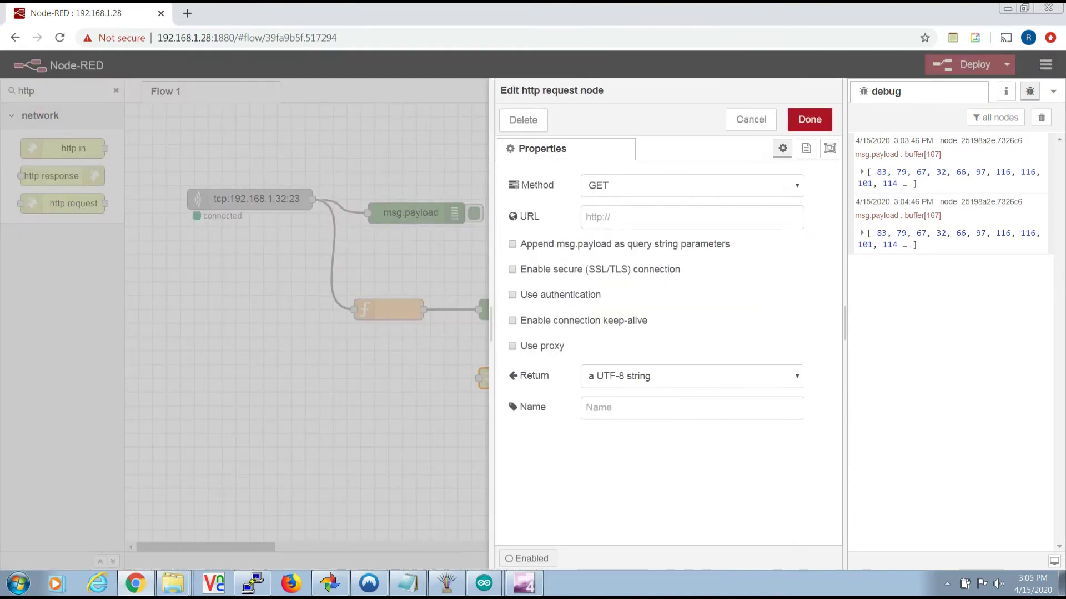
pyautogui.click(692, 185)
pyautogui.click(599, 216)
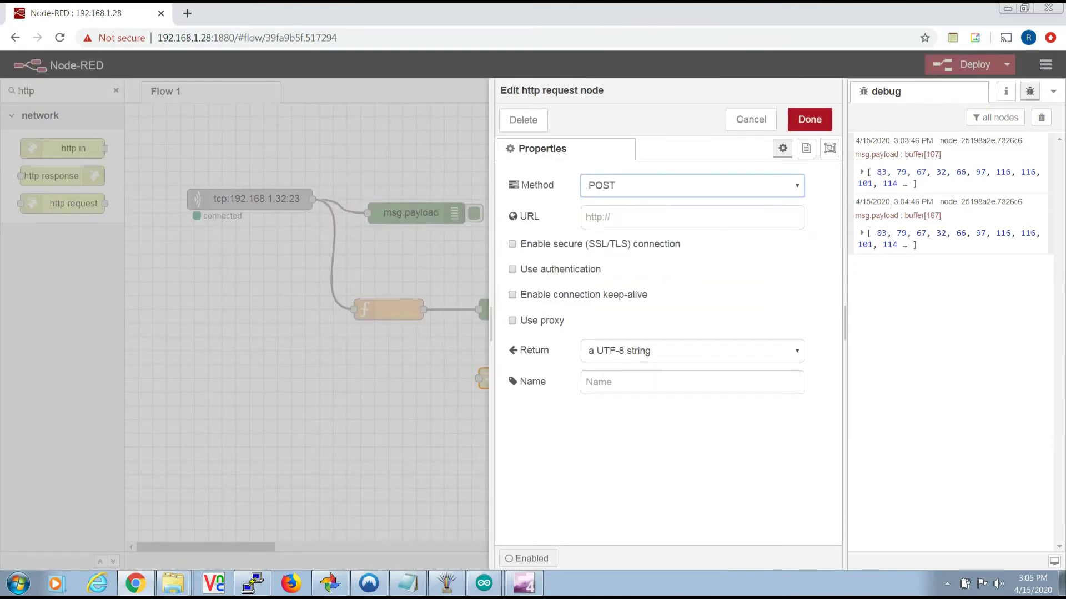
pyautogui.rightClick(626, 217)
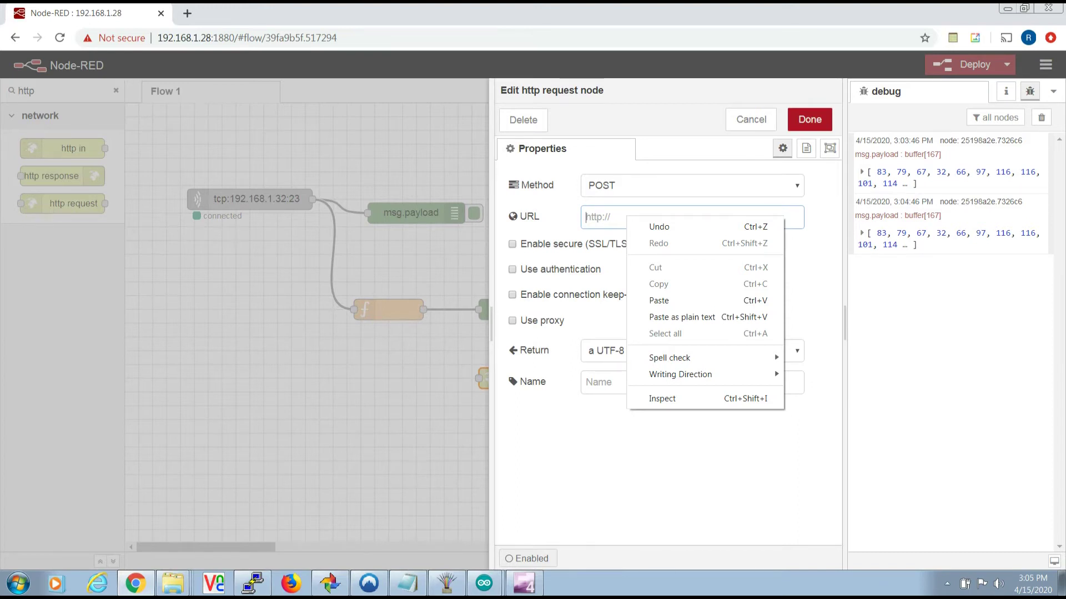
pyautogui.press('Escape')
pyautogui.write('h')
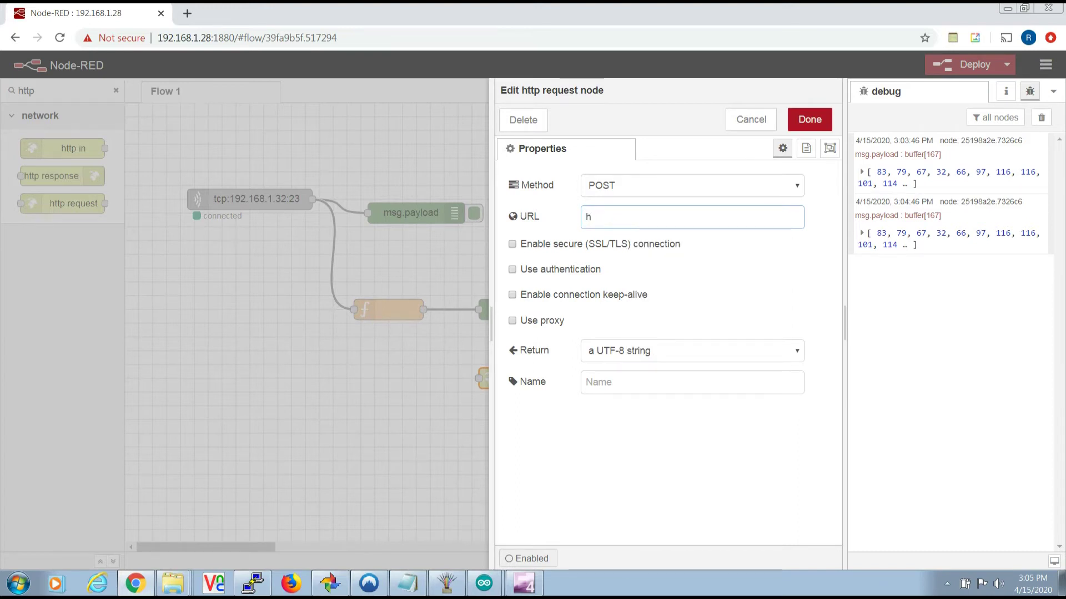
pyautogui.press('Down')
pyautogui.press('Return')
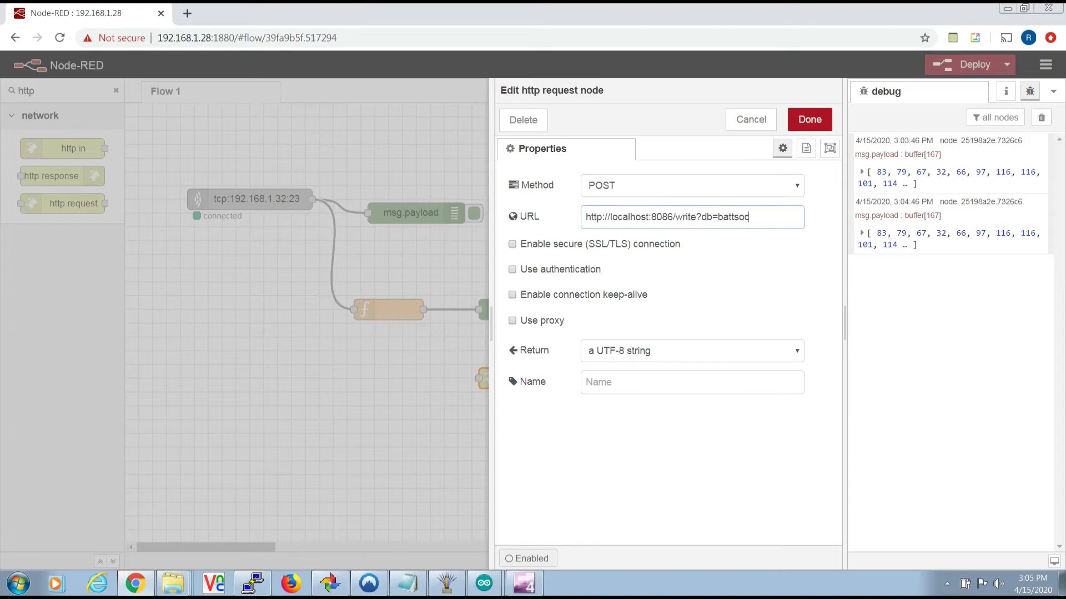
# - Enable basic authentication on the http request node and enter the InfluxDB username and password
pyautogui.press('Tab')
pyautogui.press('Tab')
pyautogui.press('space')
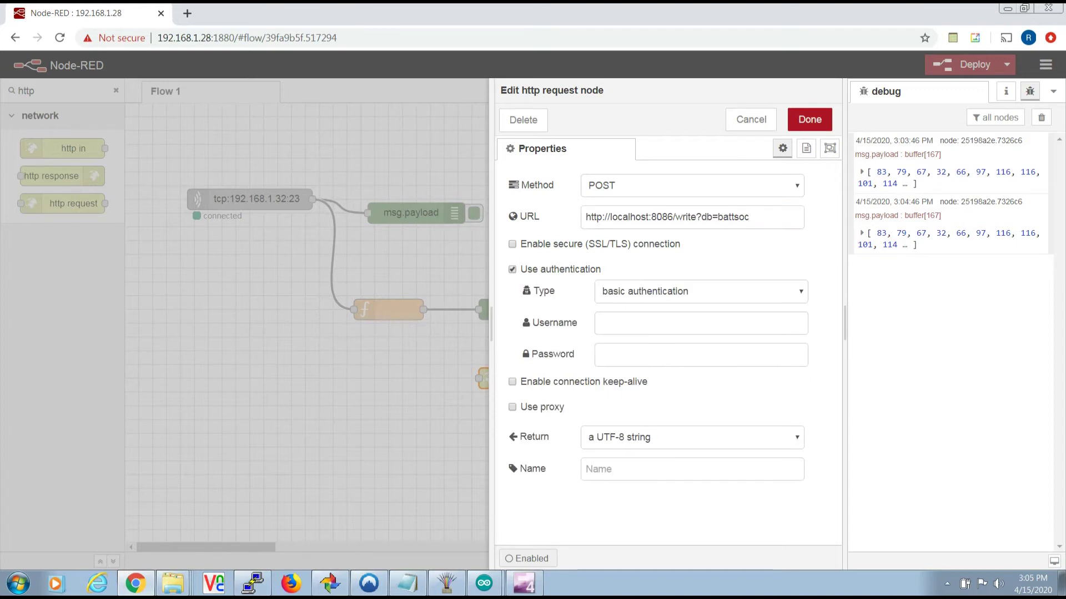
pyautogui.click(700, 323)
pyautogui.write('root')
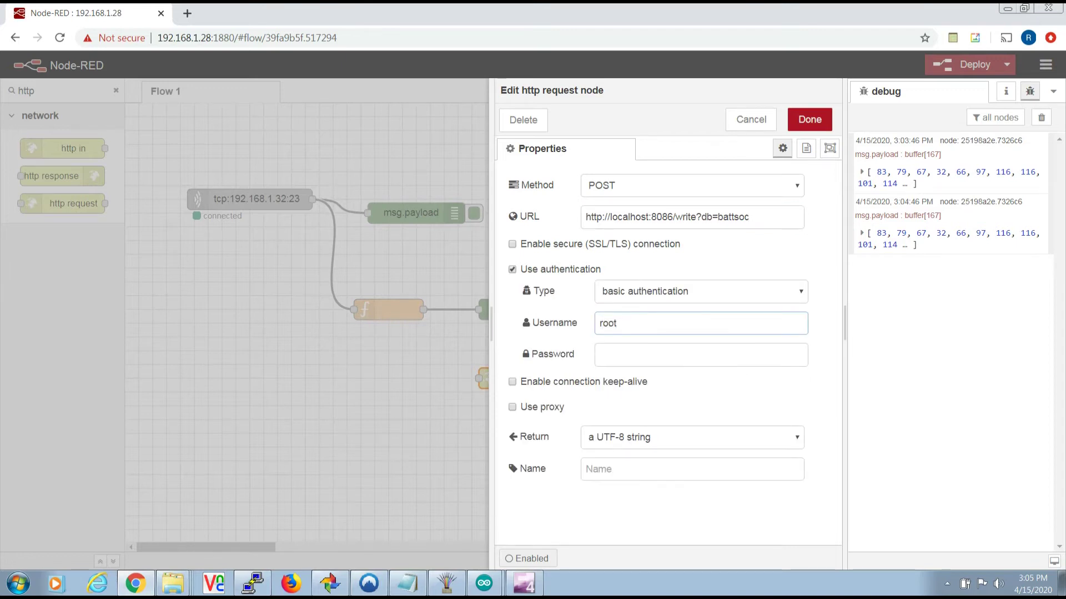
pyautogui.click(701, 354)
pyautogui.write('123')
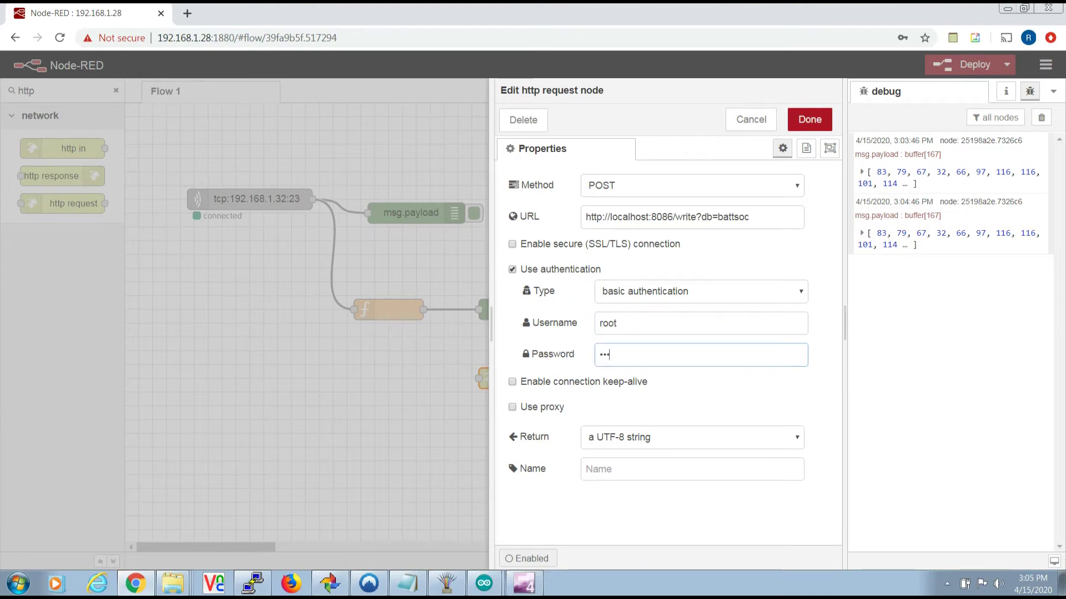
pyautogui.write('4')
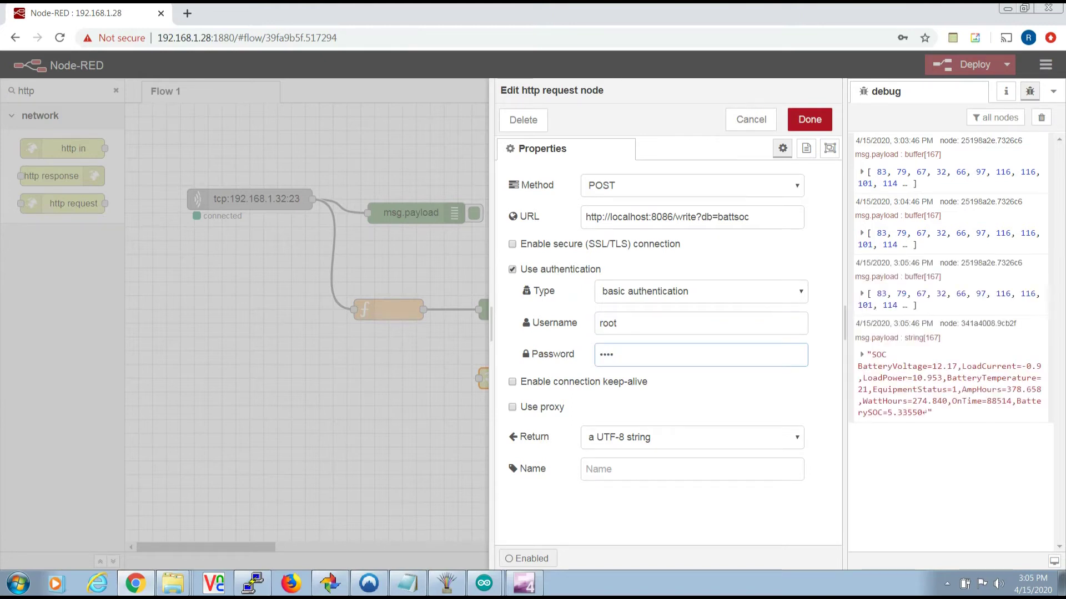
pyautogui.click(809, 119)
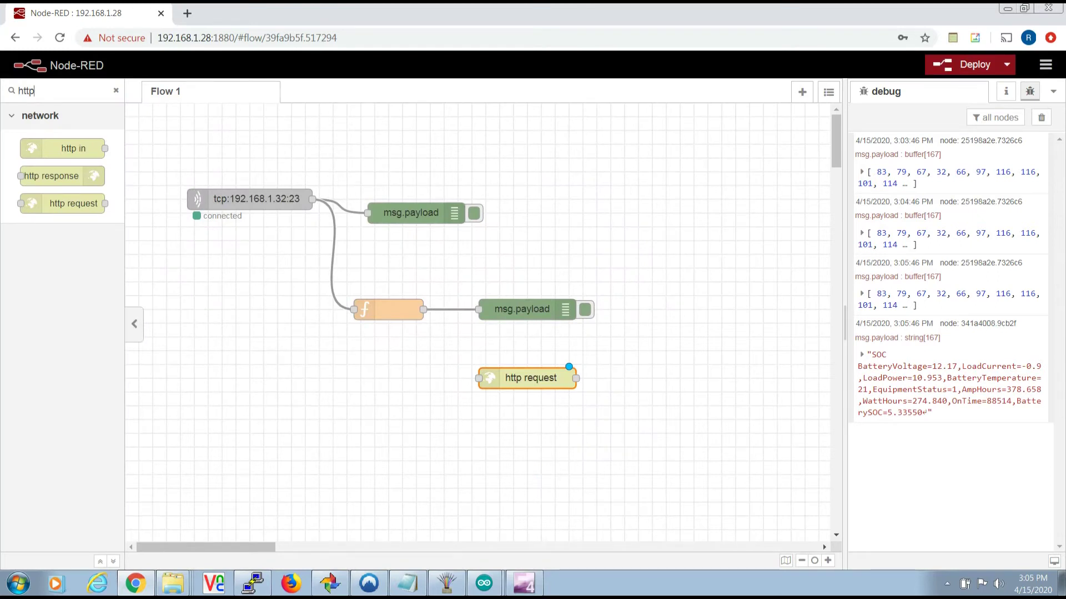
# - Add a debug node, wire function → http request → debug, and deploy the flow
pyautogui.press('BackSpace')
pyautogui.press('BackSpace')
pyautogui.press('BackSpace')
pyautogui.press('BackSpace')
pyautogui.write('debug')
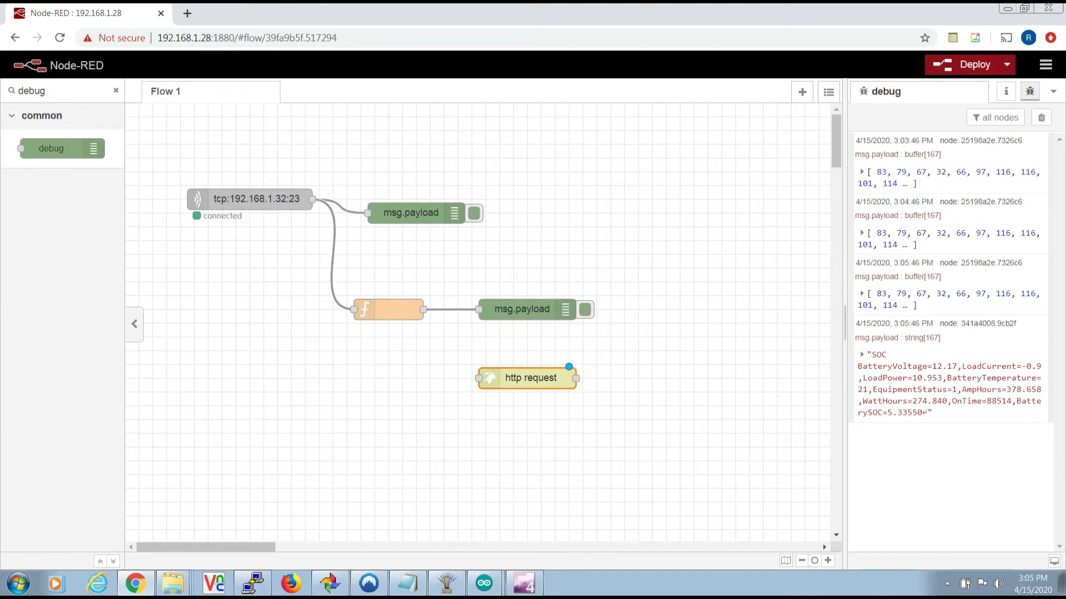
pyautogui.moveTo(51, 148); pyautogui.dragTo(694, 378)
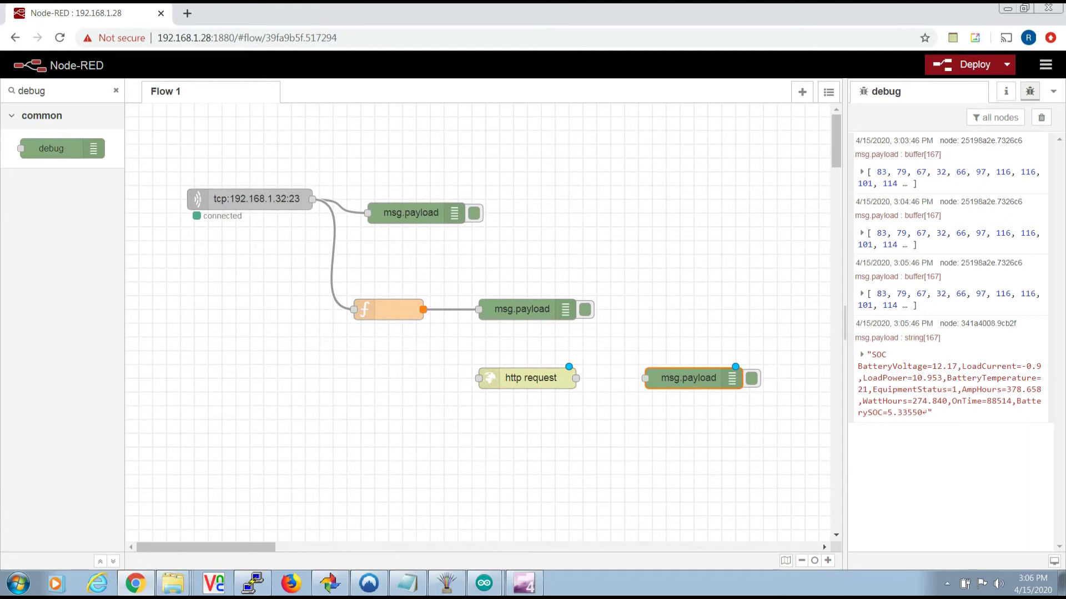
pyautogui.moveTo(423, 309); pyautogui.dragTo(478, 378)
pyautogui.moveTo(576, 378); pyautogui.dragTo(645, 378)
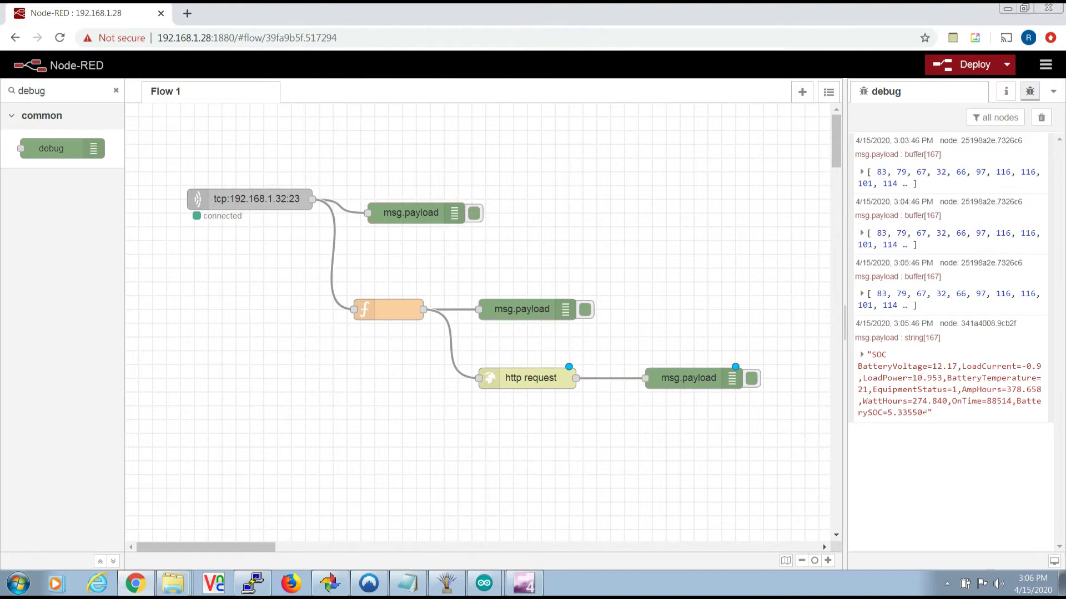
pyautogui.click(963, 64)
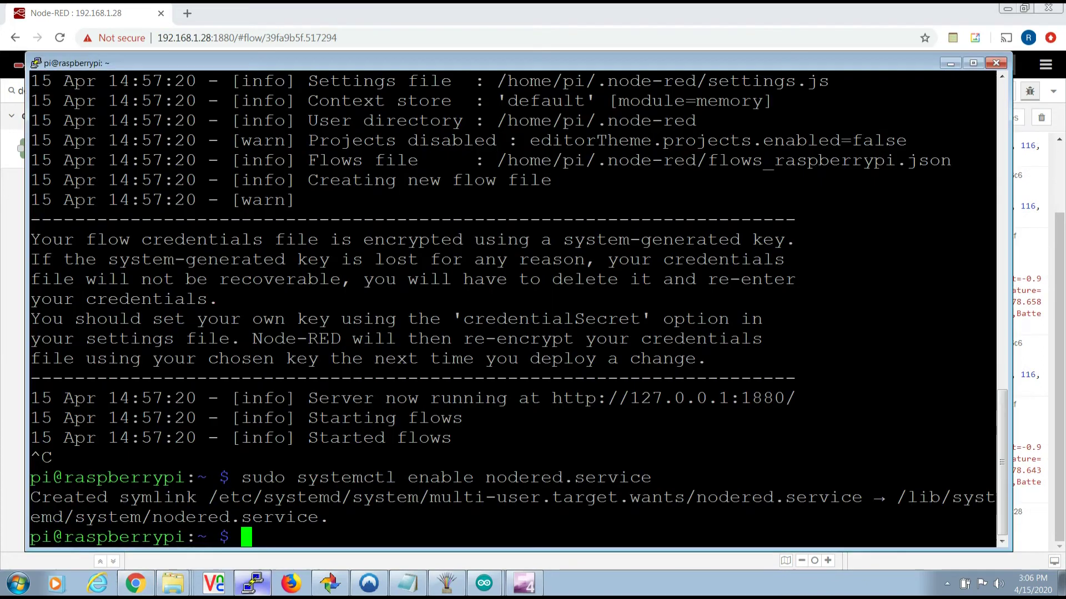
pyautogui.click(252, 583)
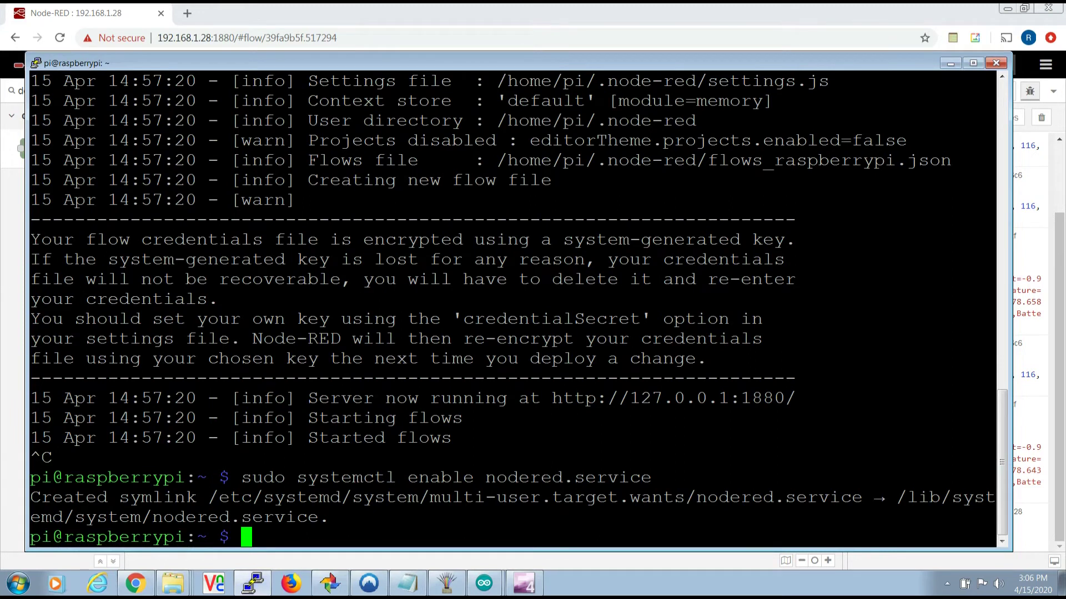
# - Start the influx shell, switch to the battsoc database and list its measurements
pyautogui.write('influx')
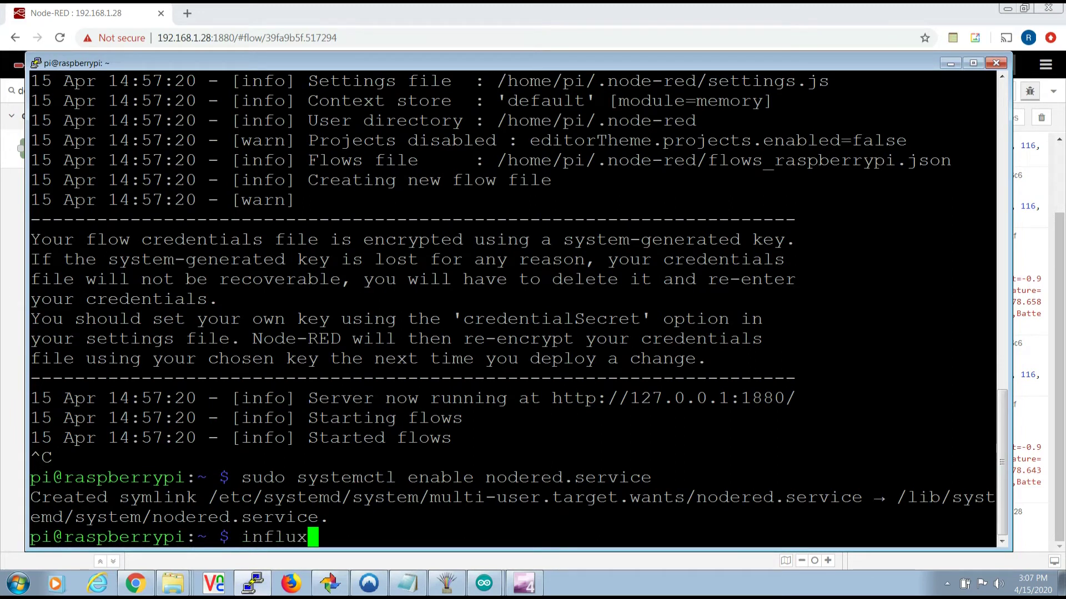
pyautogui.press('Return')
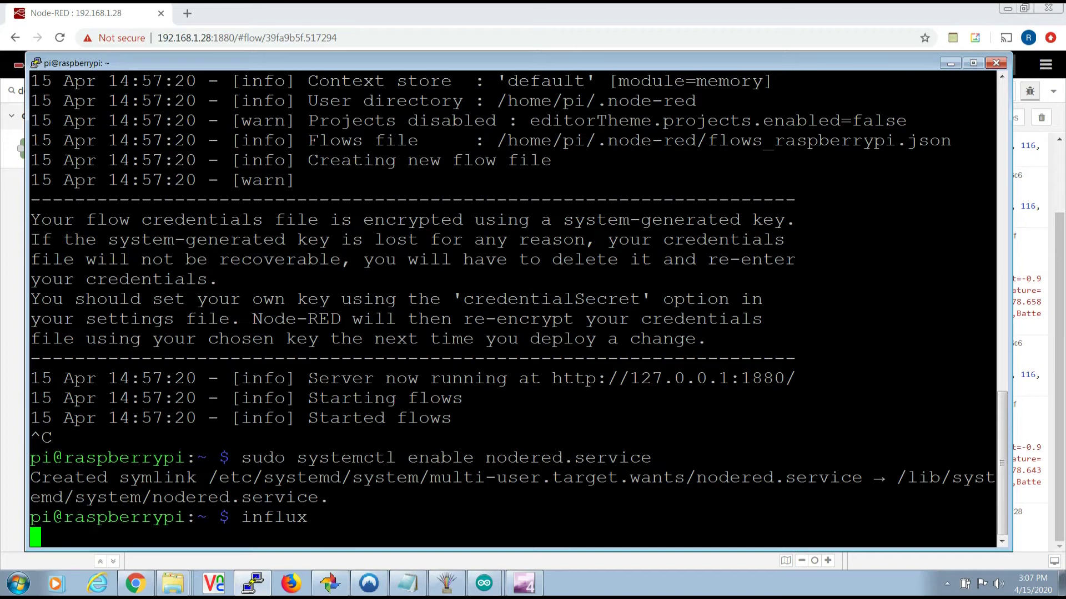
pyautogui.write('use')
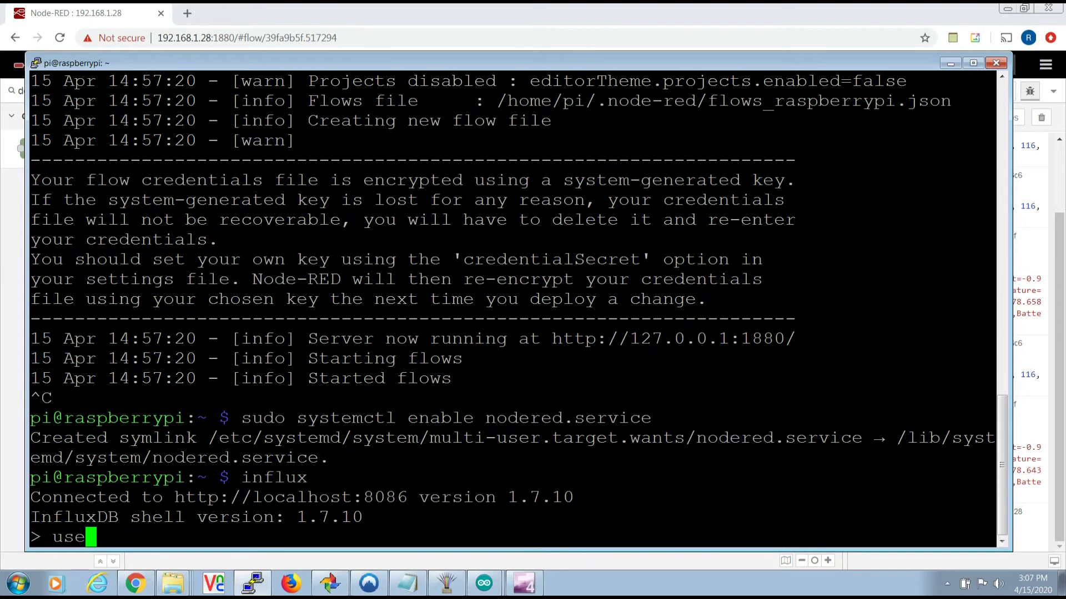
pyautogui.write(' batt')
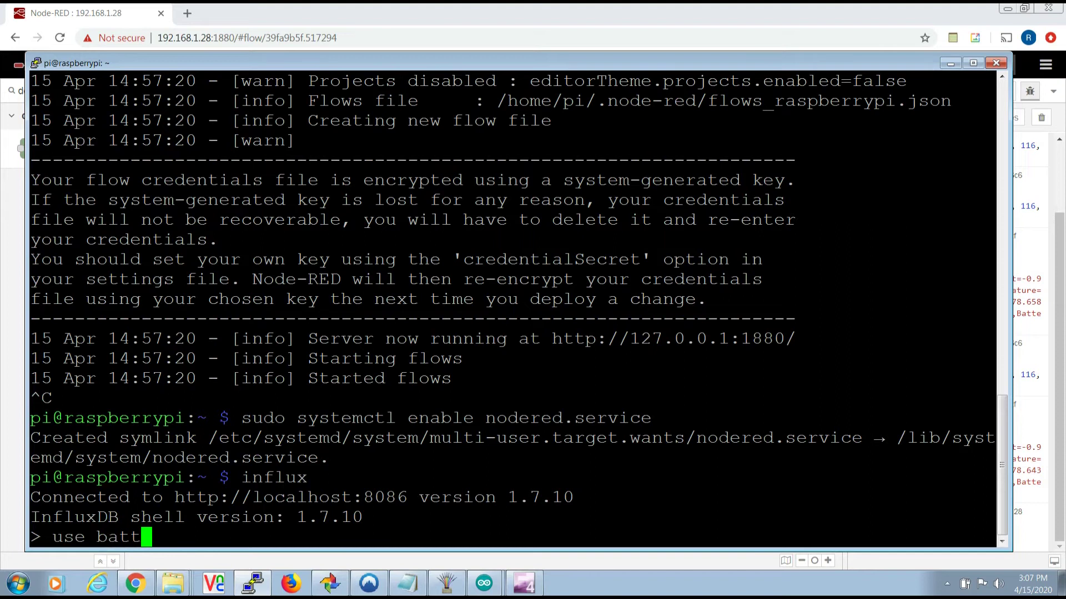
pyautogui.write('soc')
pyautogui.press('Return')
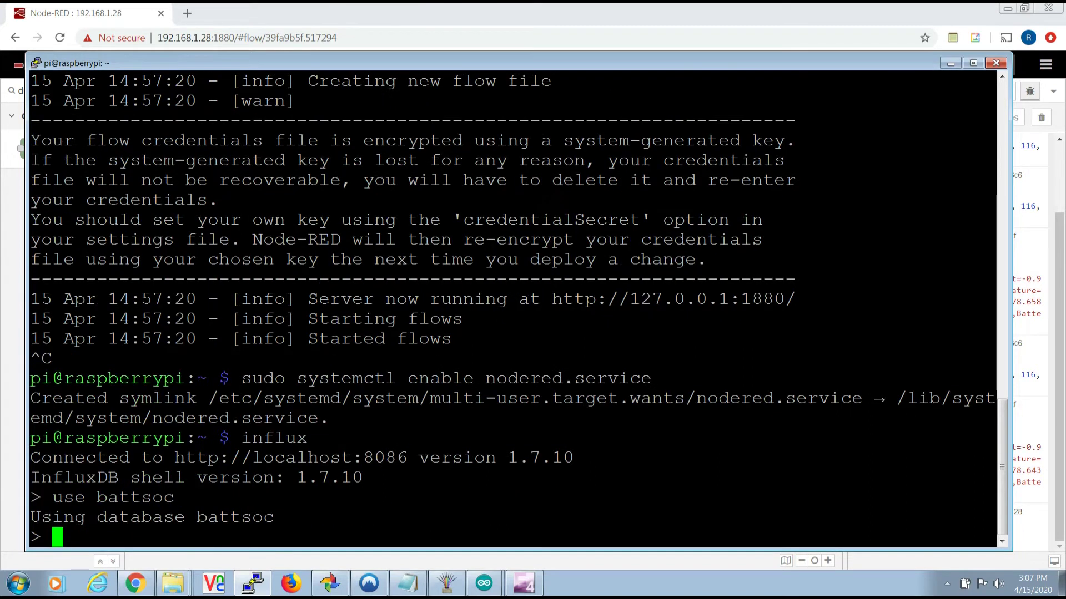
pyautogui.write('show measurements')
pyautogui.press('Return')
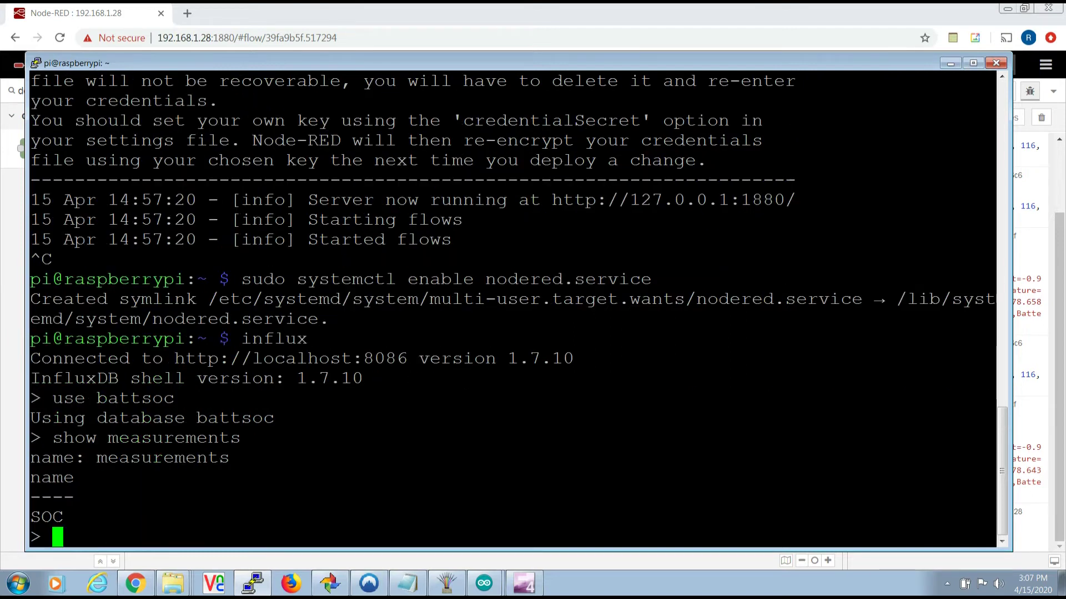
# - List the field keys, query all SOC records with 'select * from SOC', then exit influx
pyautogui.write('show key')
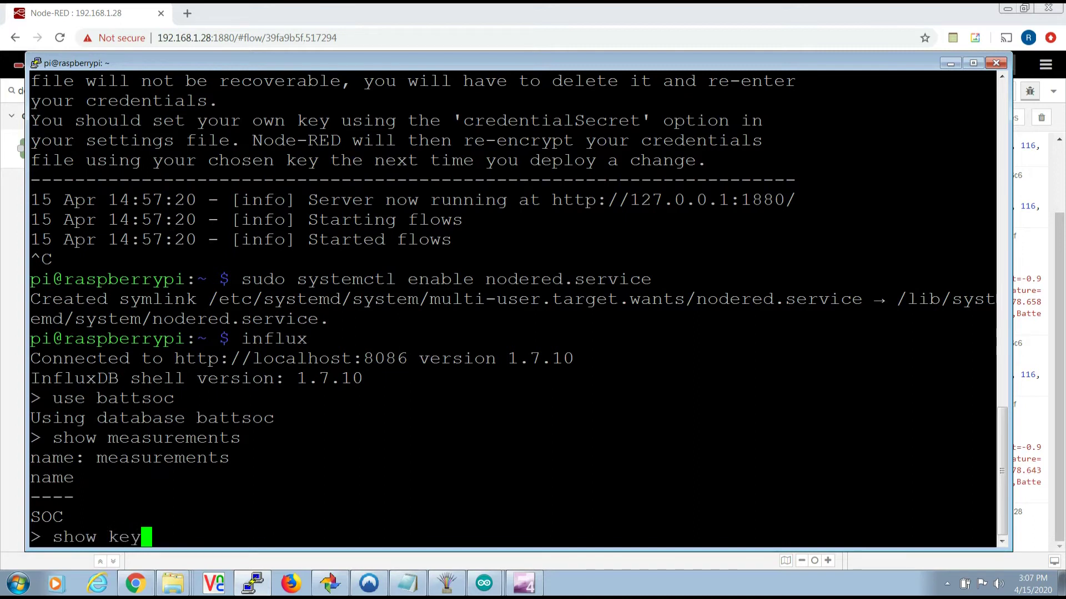
pyautogui.press('BackSpace')
pyautogui.press('BackSpace')
pyautogui.press('BackSpace')
pyautogui.write('field ')
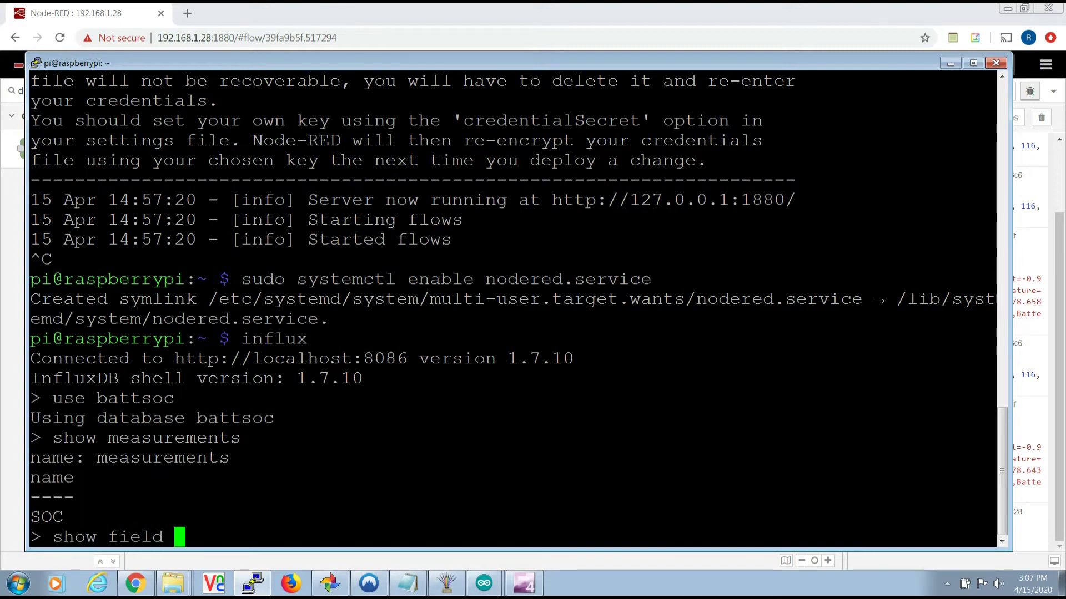
pyautogui.write('keys')
pyautogui.press('Return')
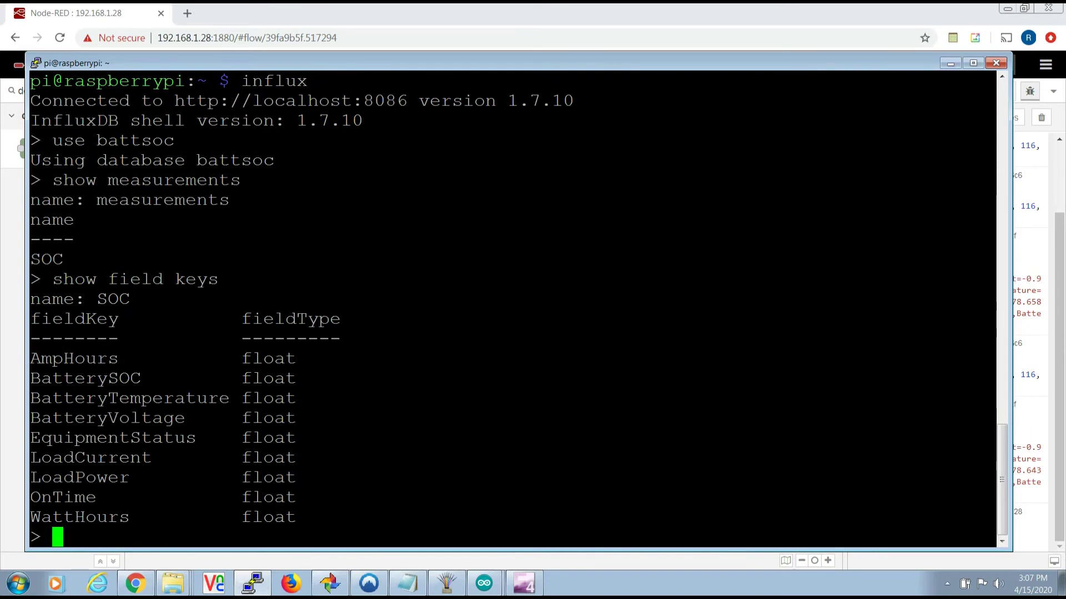
pyautogui.write('select *')
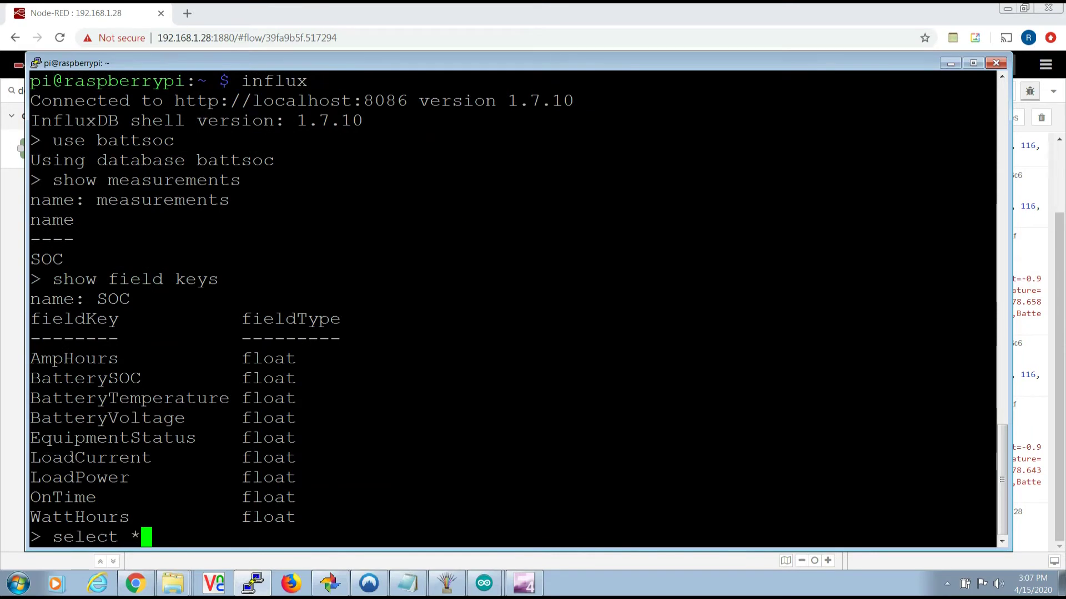
pyautogui.write(' from SOC')
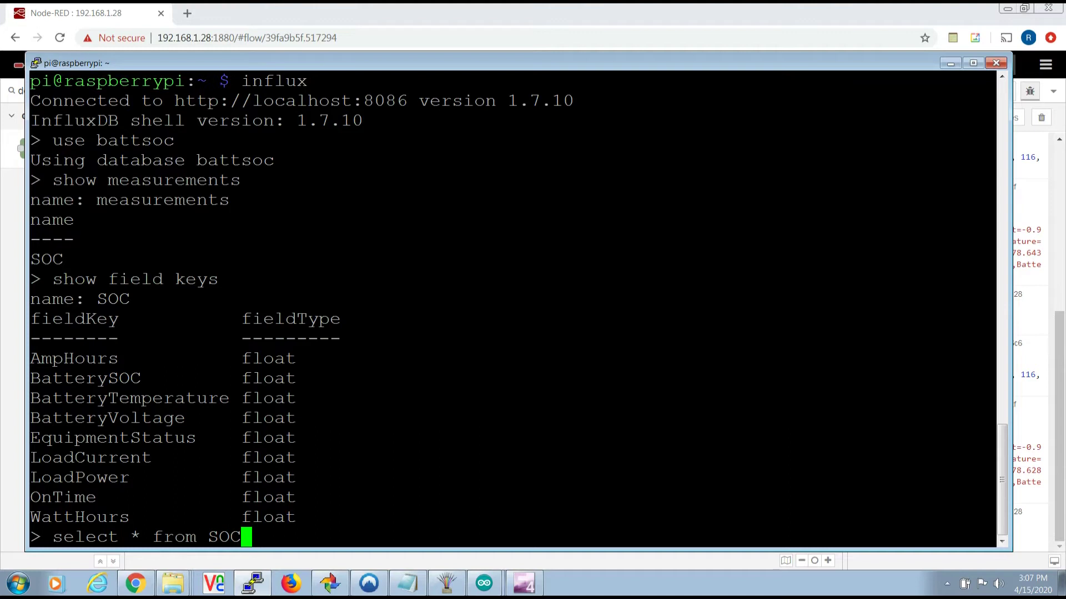
pyautogui.press('Return')
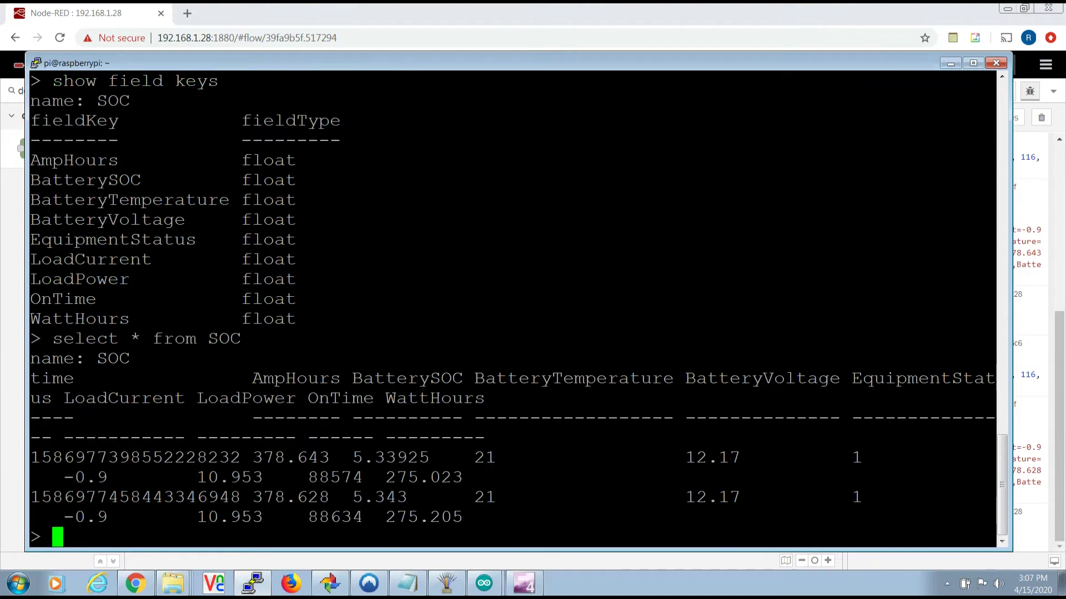
pyautogui.write('exit')
pyautogui.press('Return')
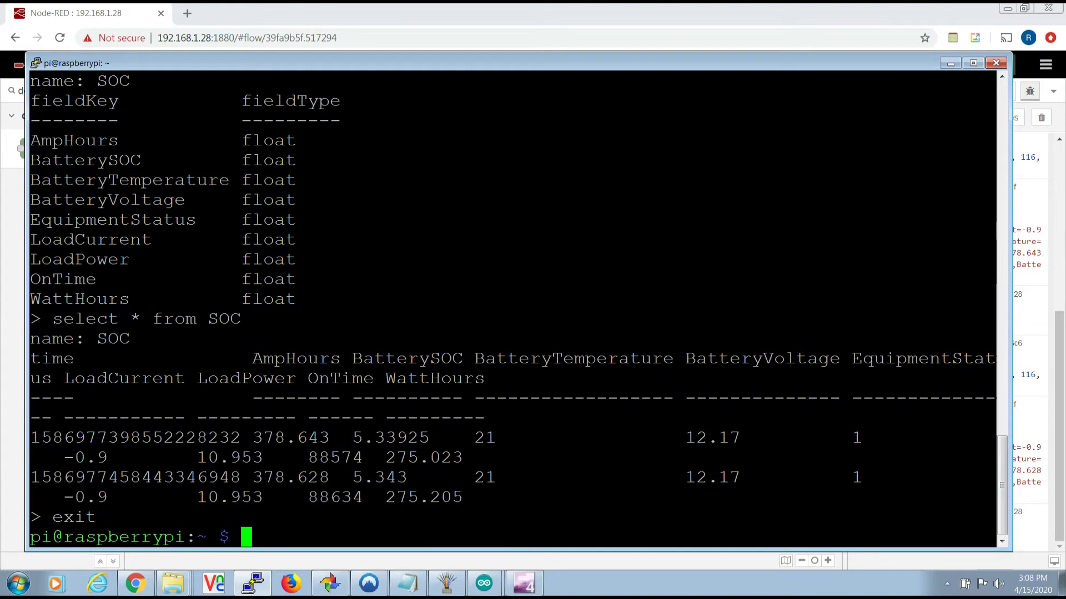
# - Download grafana_6.7.2_armhf.deb and install it with sudo dpkg -i
pyautogui.write('wget https://dl.grafana.com/oss/release/grafana_6.7.2_armhf.deb')
pyautogui.press('Return')
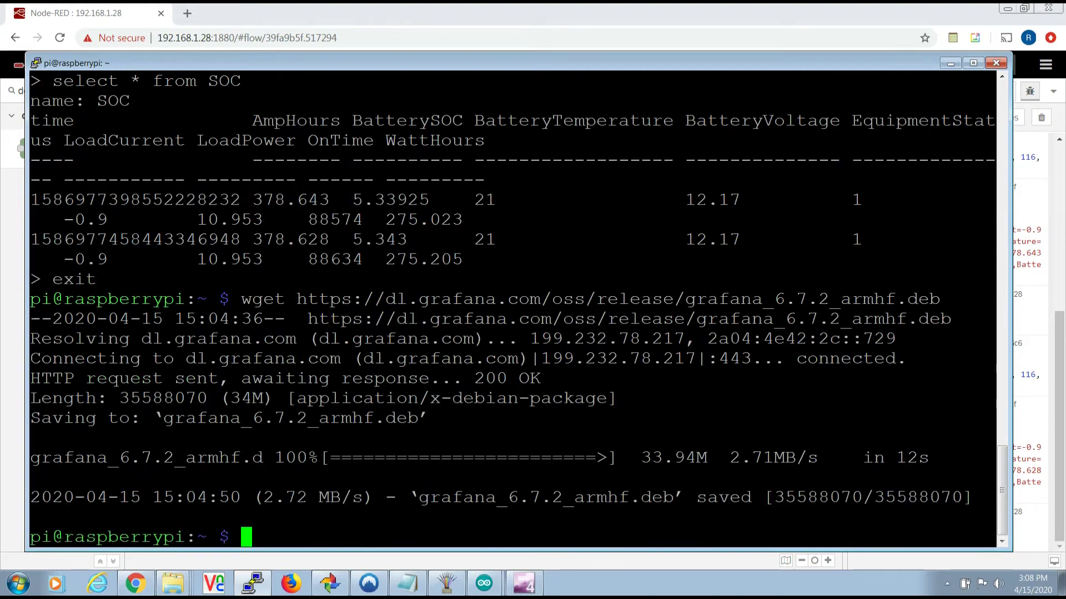
pyautogui.write('sudo dpkg -i grafana_6.7.2_armhf.deb')
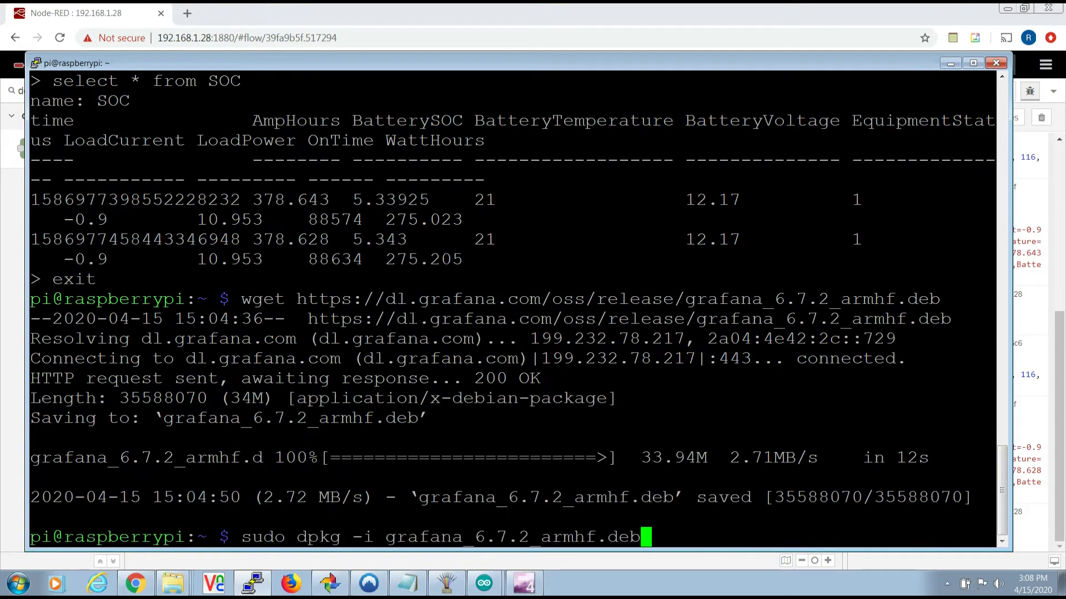
pyautogui.press('Return')
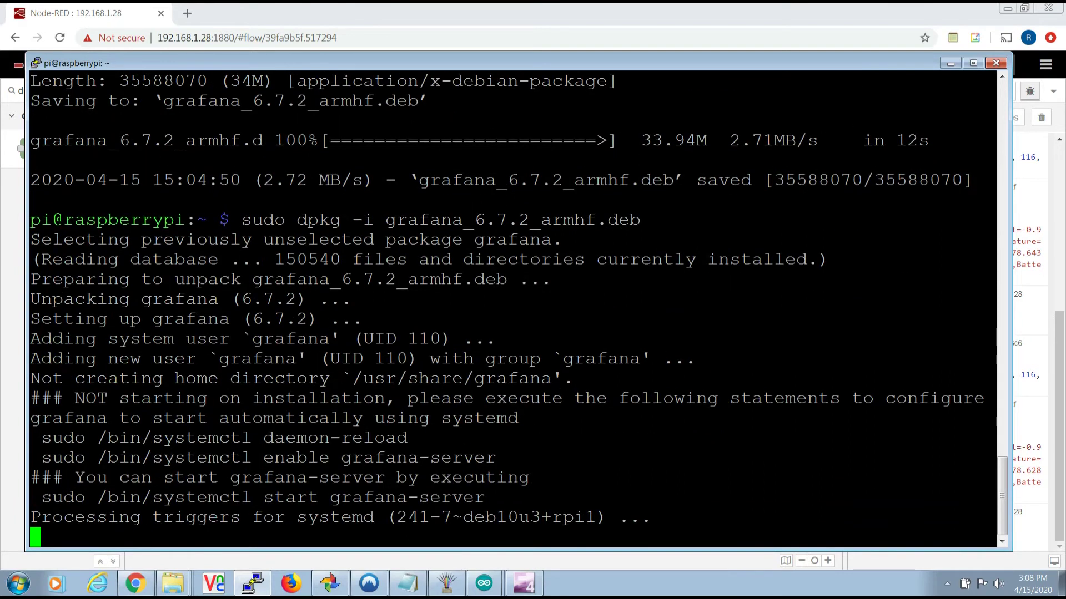
# - Reload systemd, enable grafana-server at boot, and start the grafana-server service
pyautogui.write('sudo /bin/systemctl daemon-reload')
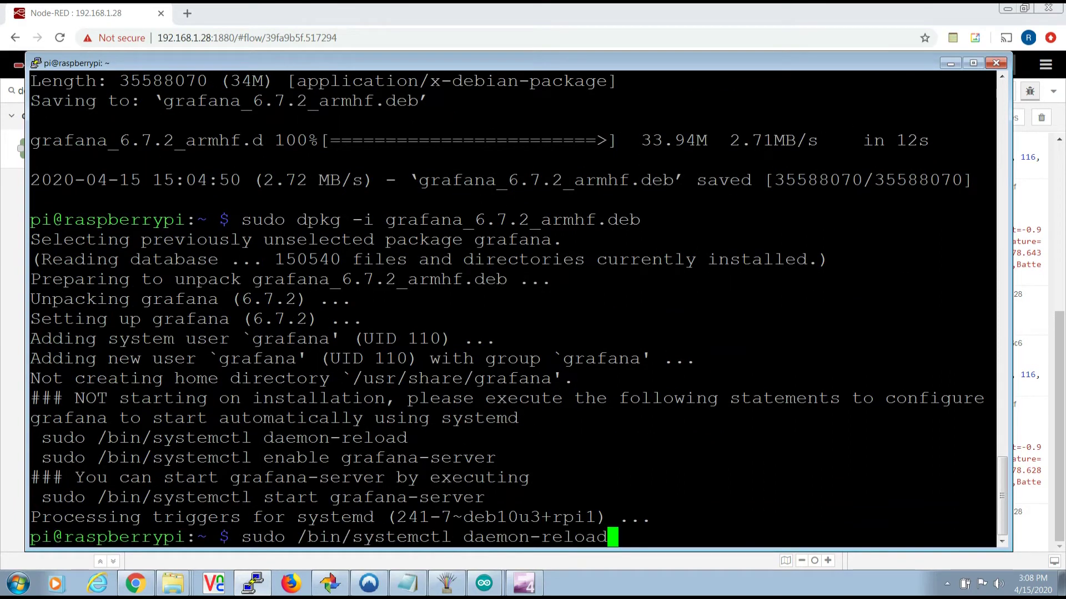
pyautogui.press('Return')
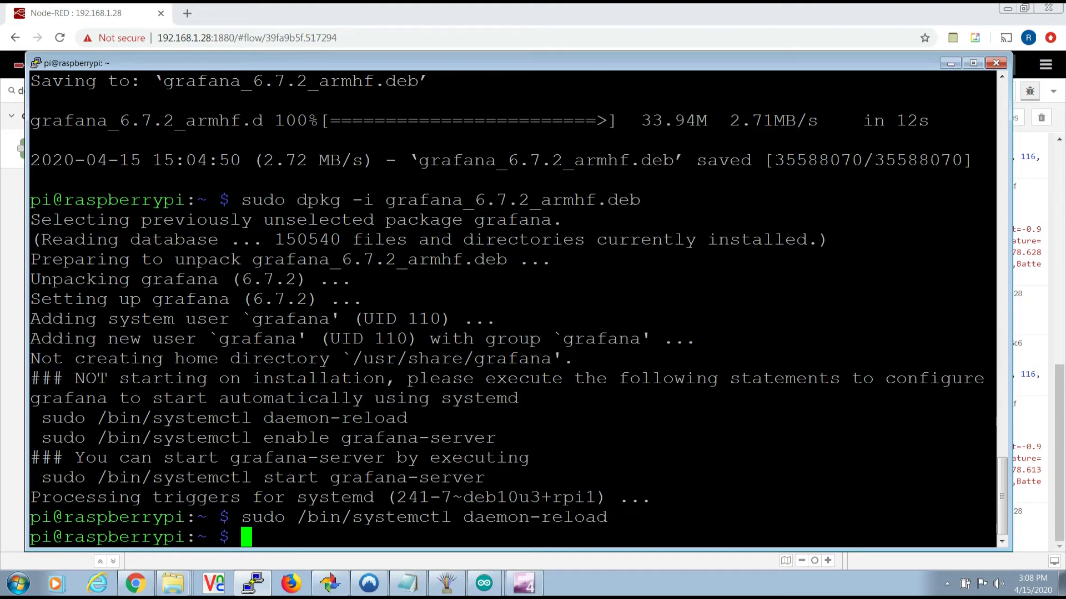
pyautogui.write('sudo /bin/systemctl enable grafana-server')
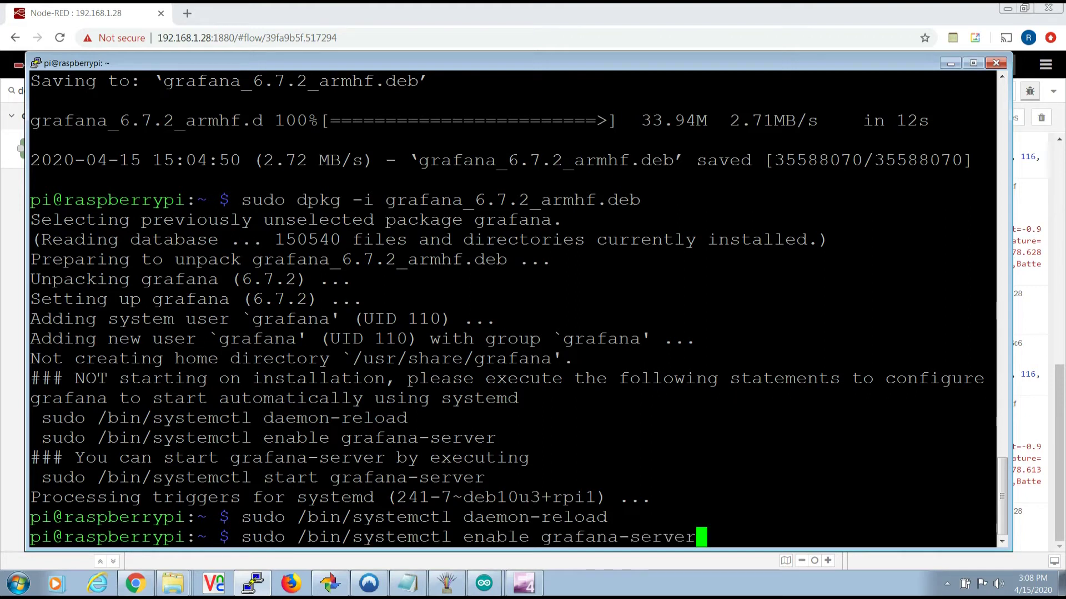
pyautogui.press('Return')
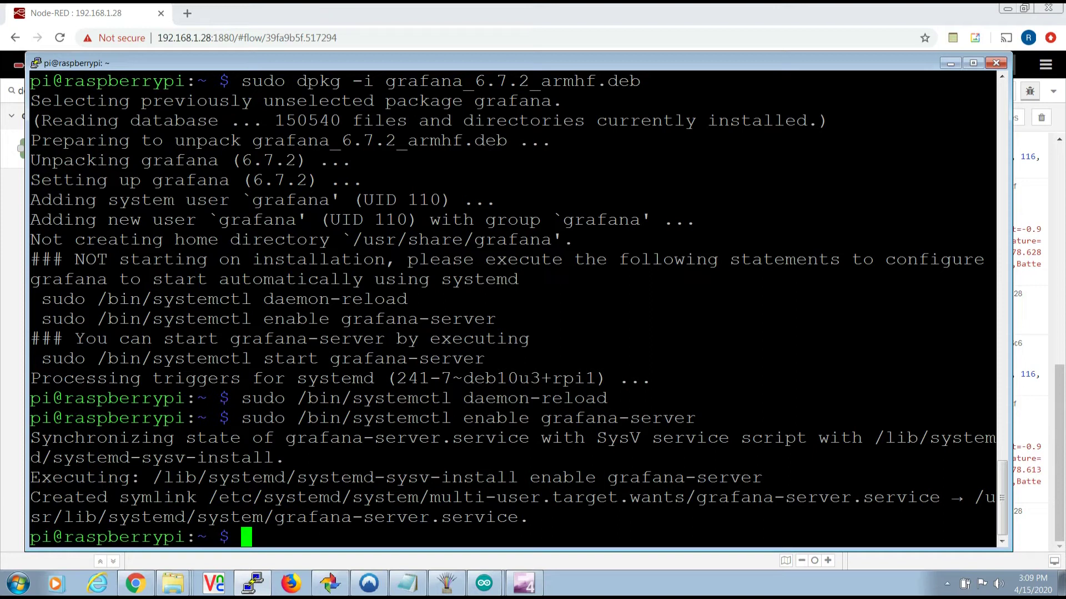
pyautogui.write('sudo /bin/systemctl start grafana-server')
pyautogui.press('Return')
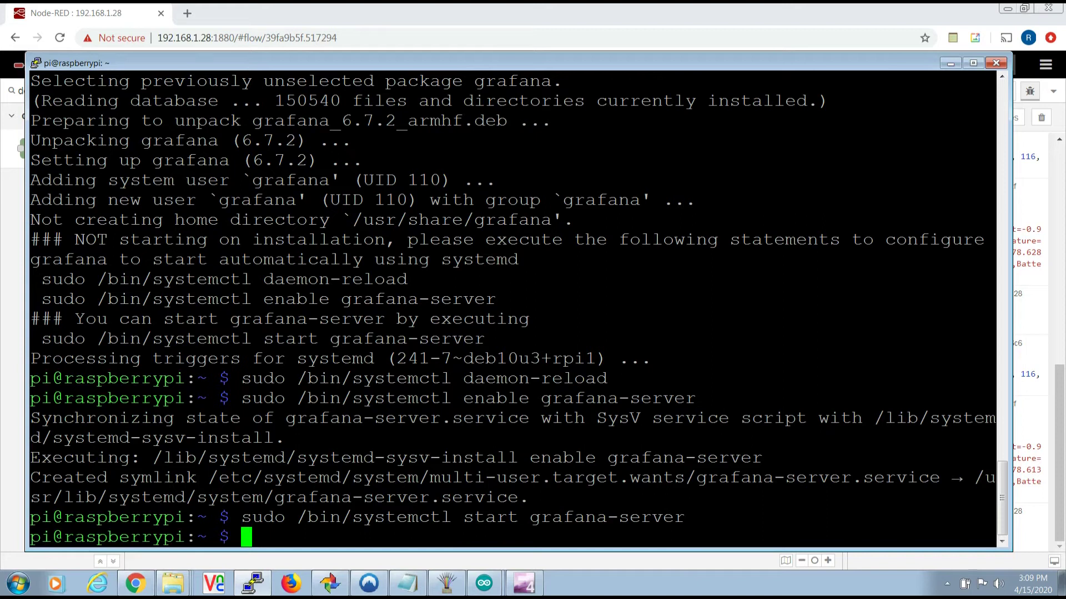
# - Confirm grafana-server status reports active (running) and go back to the browser
pyautogui.write('systemctl status grafana-server')
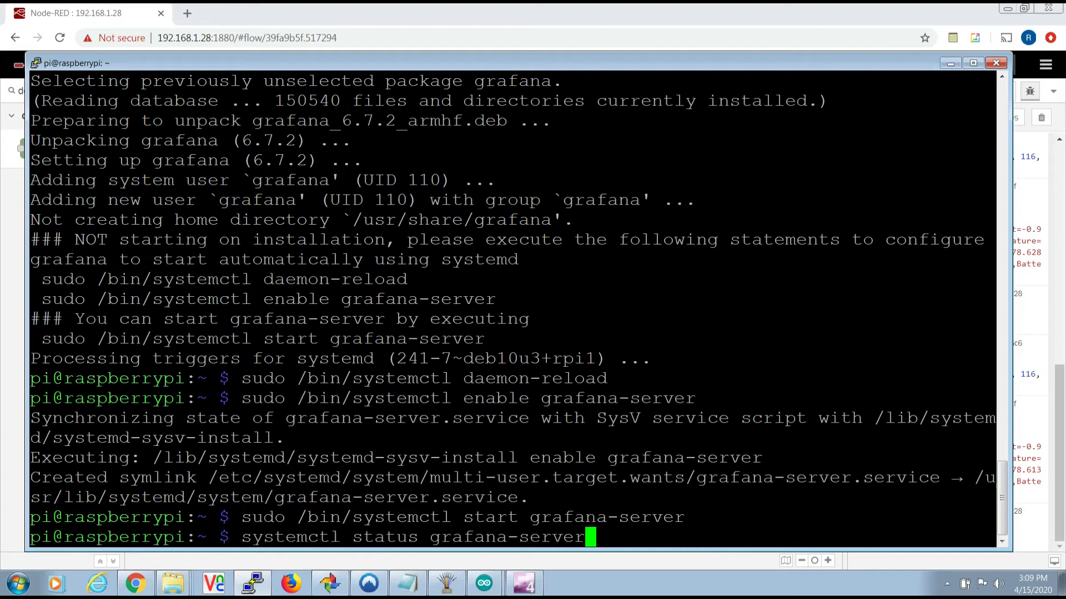
pyautogui.press('Return')
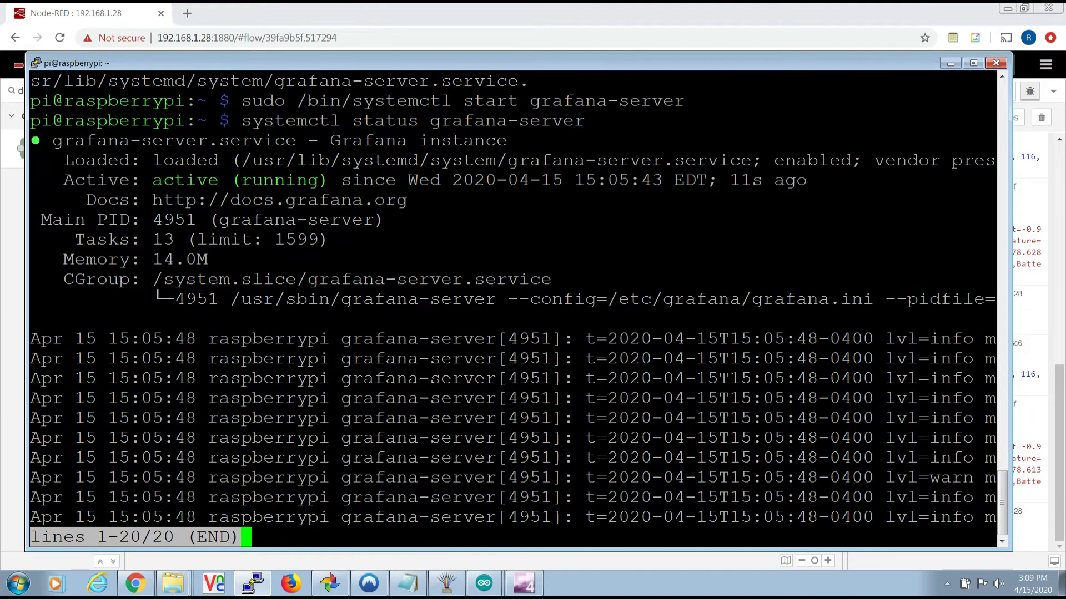
pyautogui.press('q')
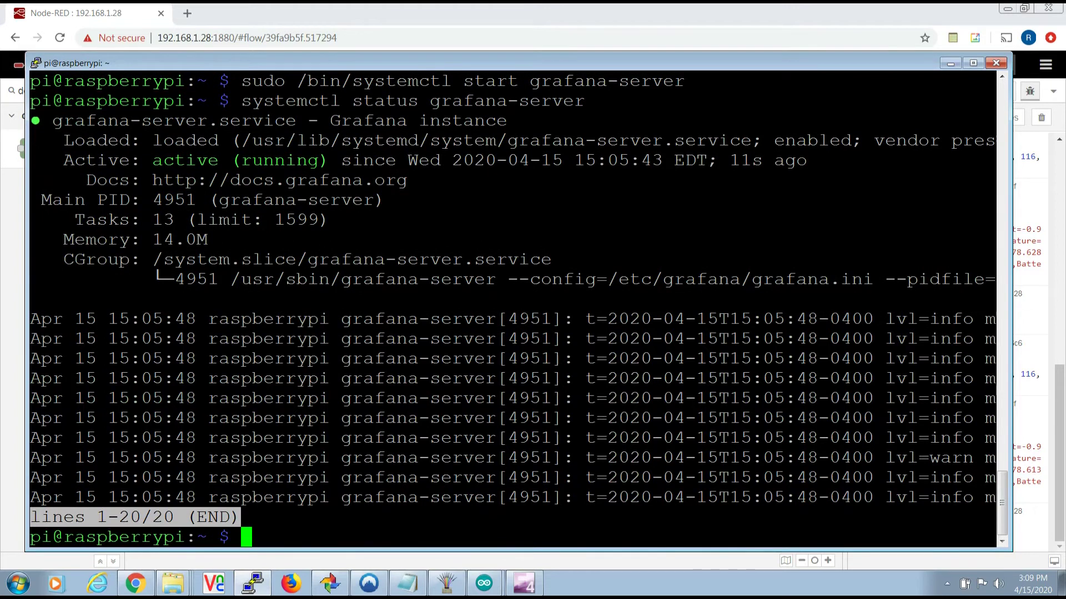
pyautogui.hotkey('alt', 'Tab')
# - Open Grafana at 192.168.1.28:3000 in a new tab and log in as admin
pyautogui.hotkey('ctrl', 't')
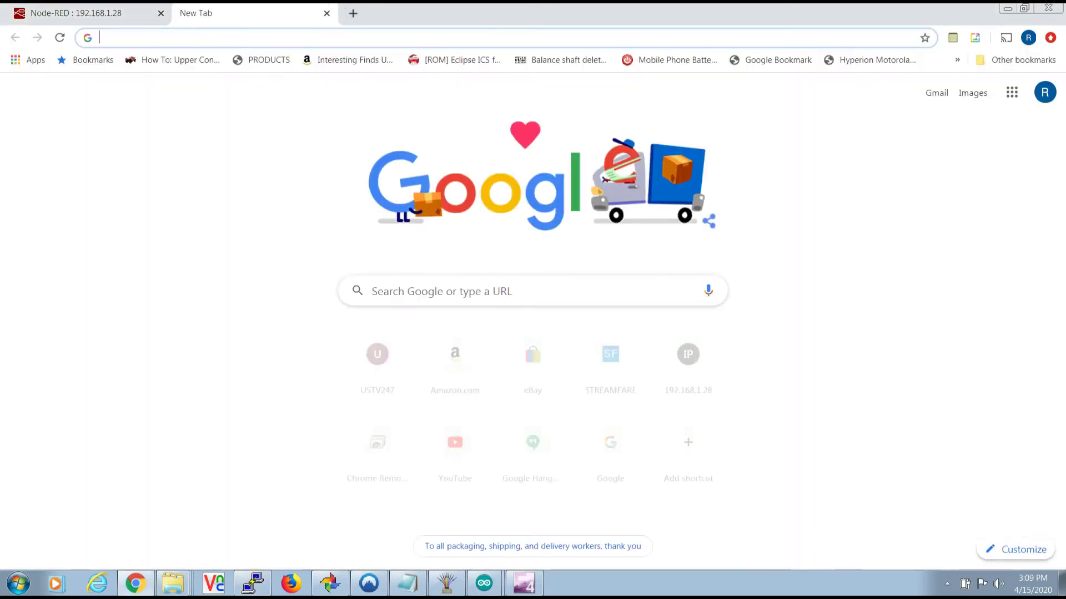
pyautogui.write('192.168.1.28:3000')
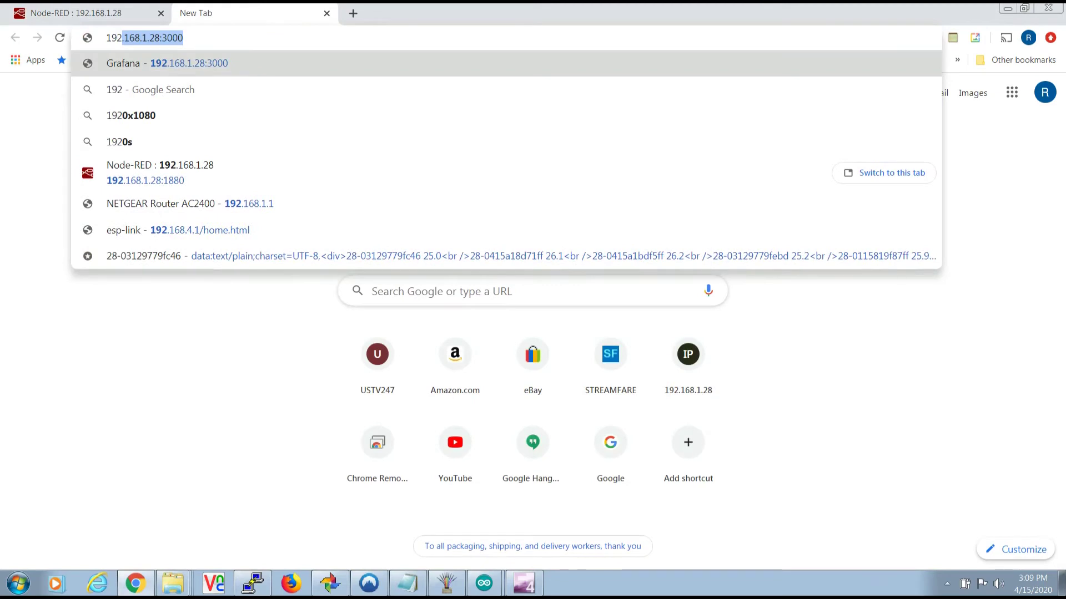
pyautogui.press('Return')
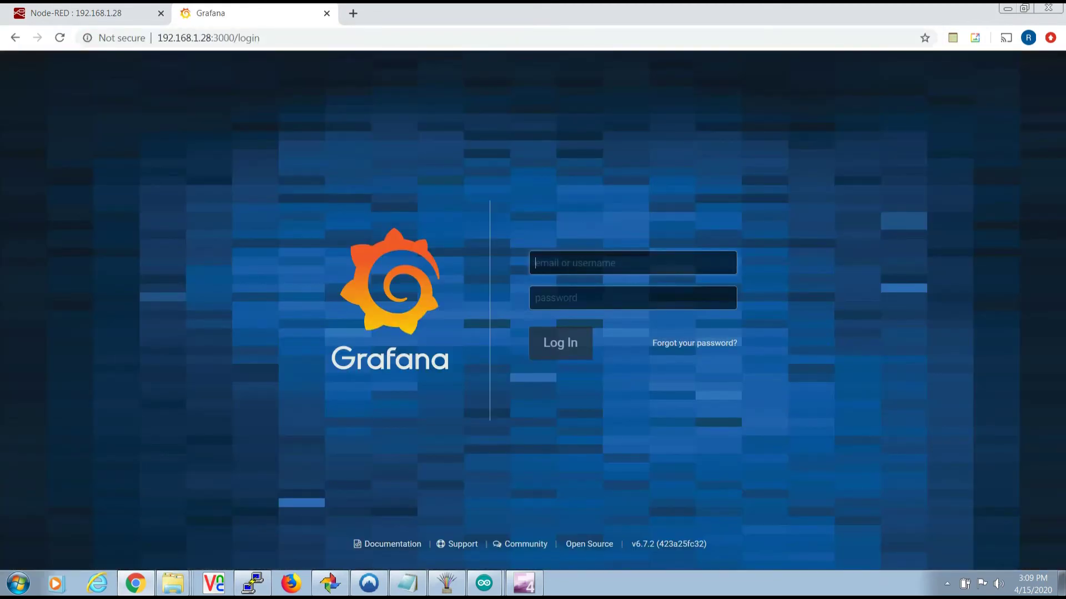
pyautogui.write('admin')
pyautogui.press('Tab')
pyautogui.write('admin')
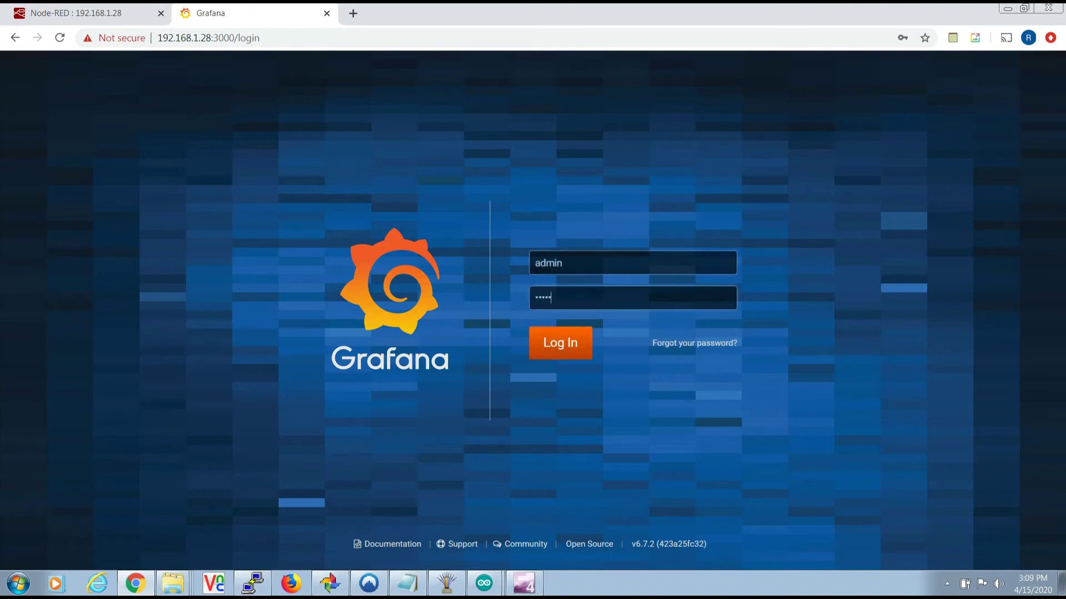
pyautogui.press('Return')
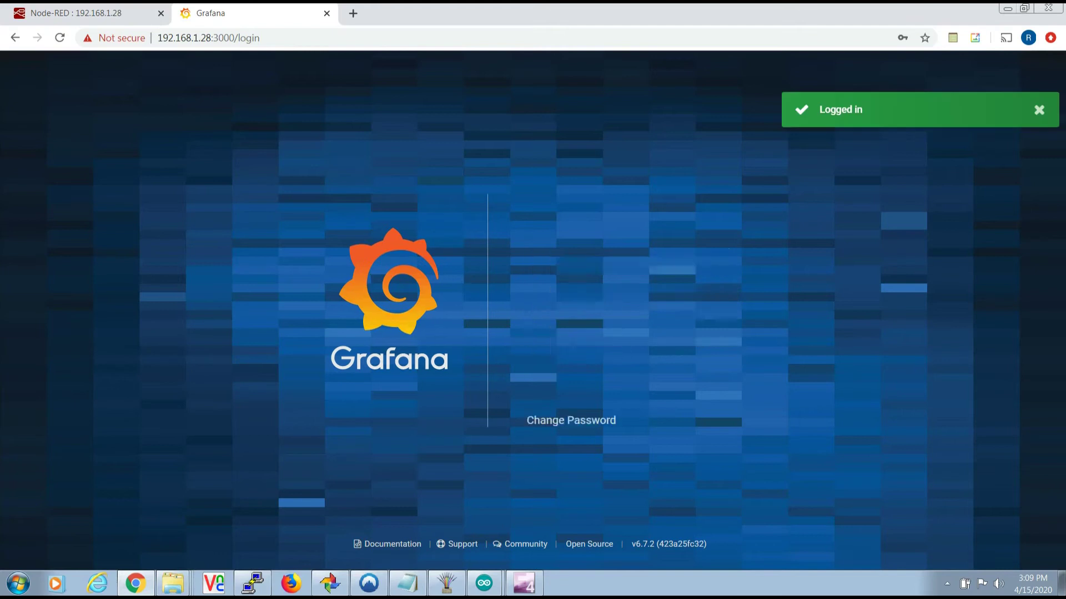
# - Enter and confirm a new admin password, then save it
pyautogui.write('•••••••')
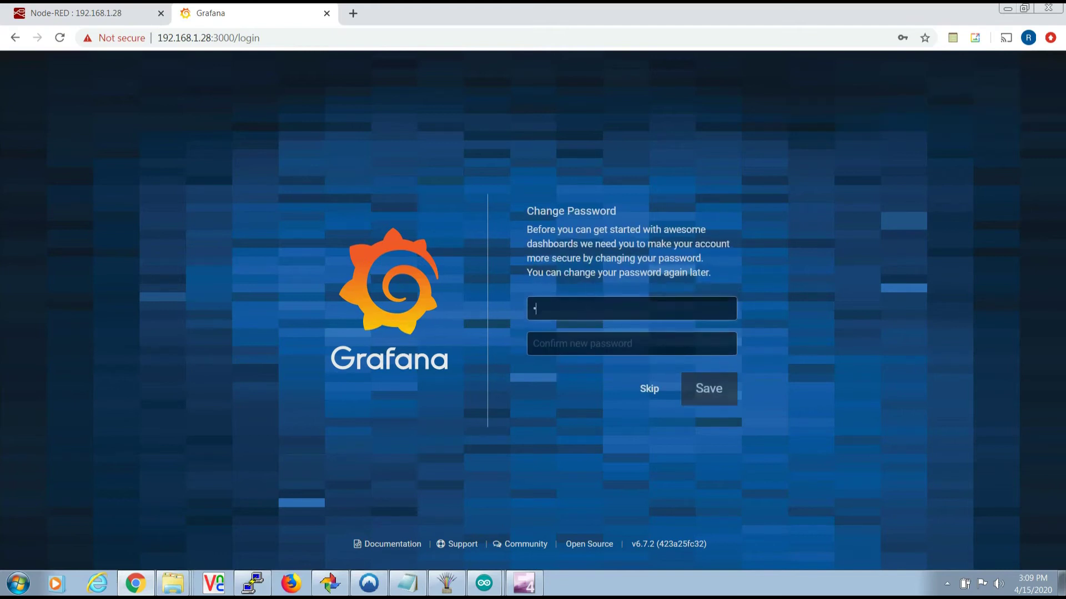
pyautogui.write('••')
pyautogui.press('Tab')
pyautogui.write('••••••')
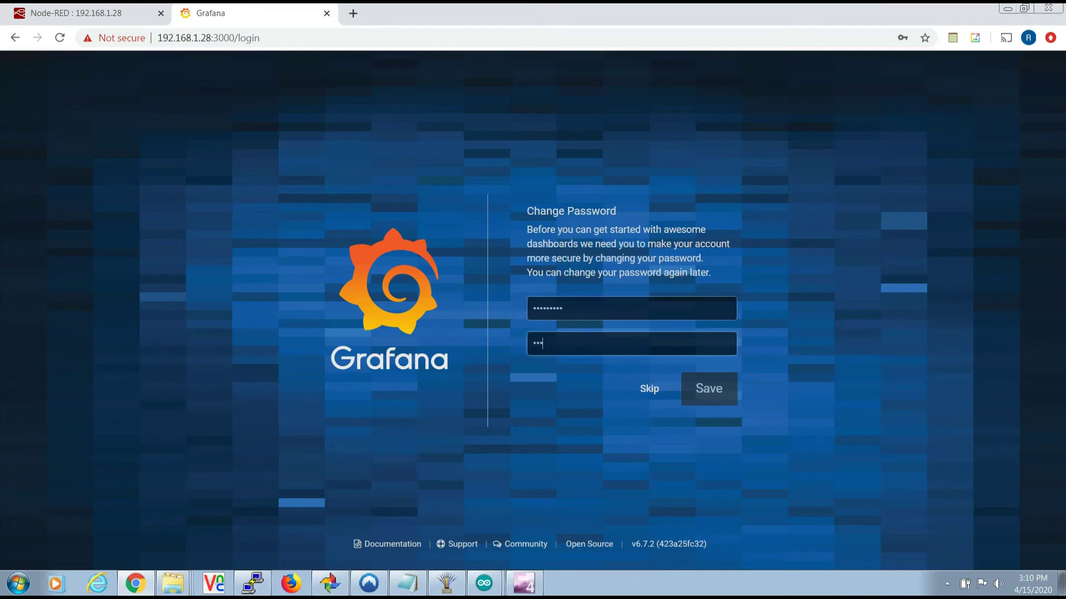
pyautogui.write('•••')
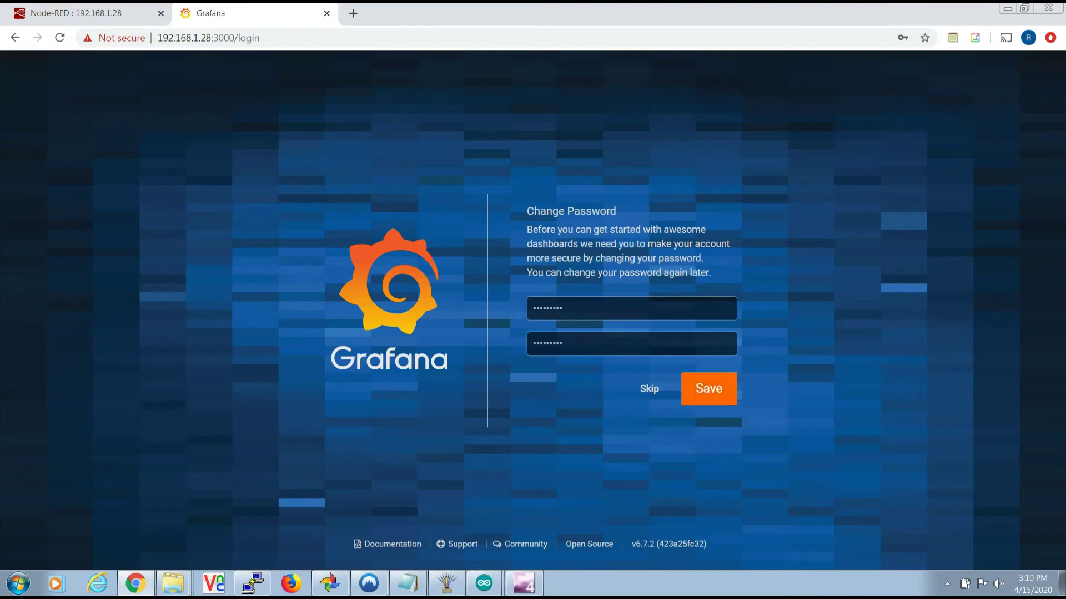
pyautogui.press('Return')
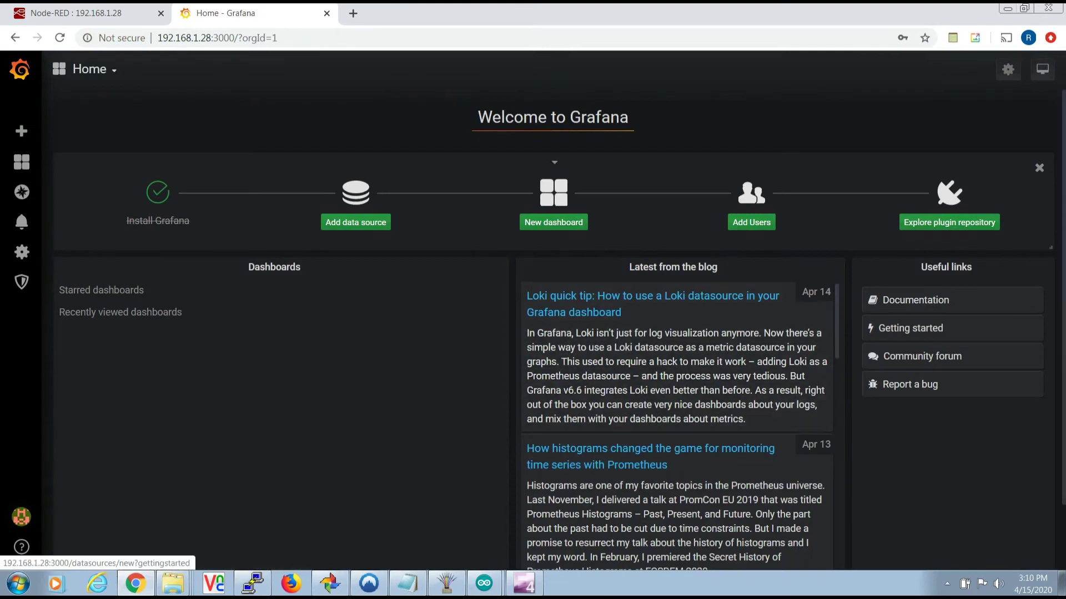
pyautogui.click(356, 222)
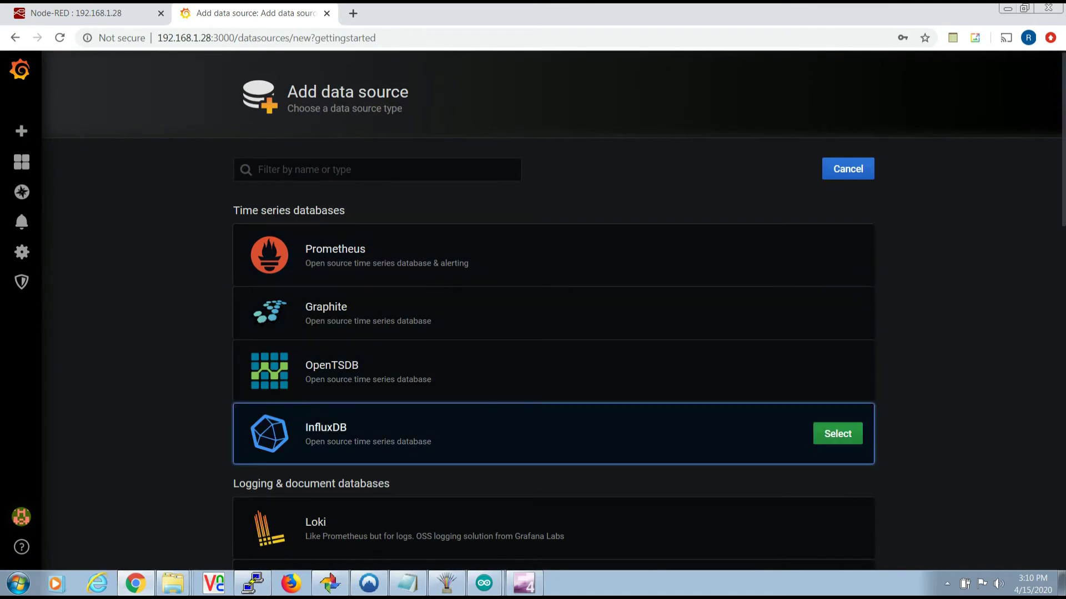
pyautogui.click(837, 434)
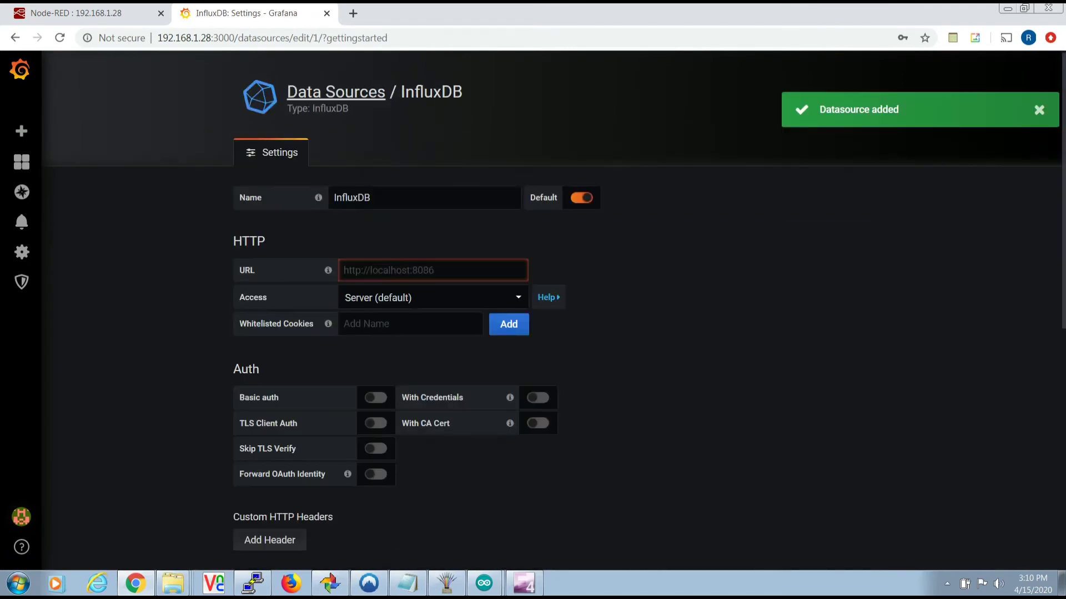
pyautogui.click(344, 270)
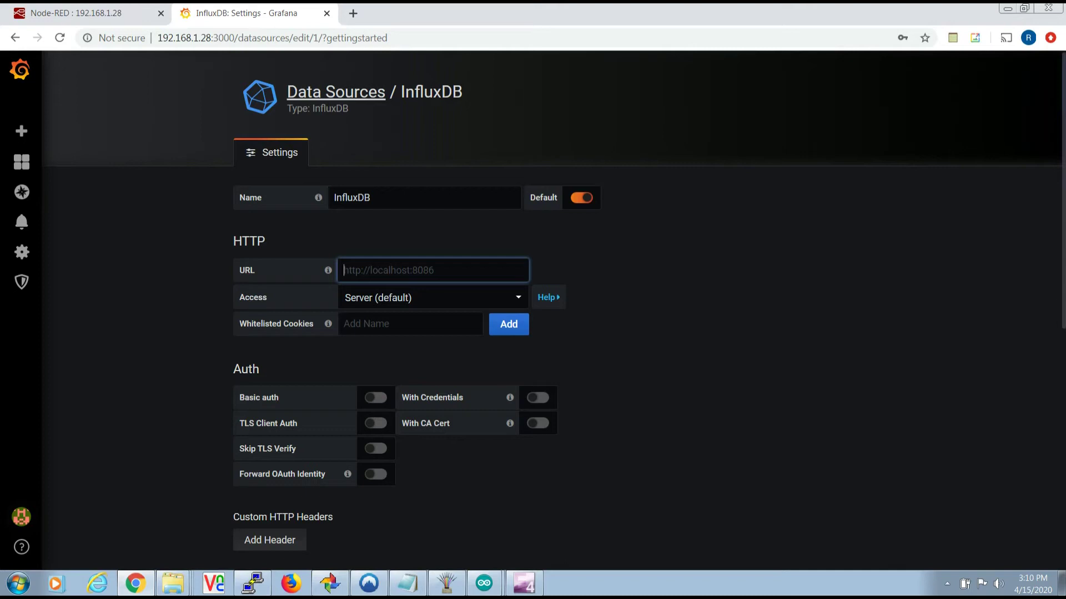
pyautogui.write('http://local')
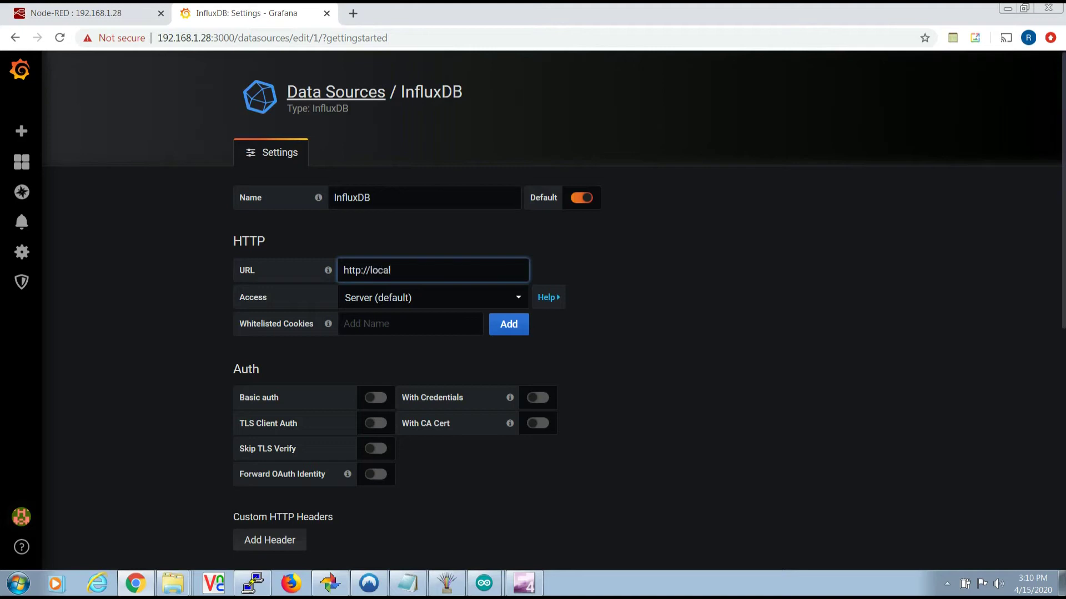
pyautogui.write('host:8086')
pyautogui.press('Tab')
pyautogui.press('Escape')
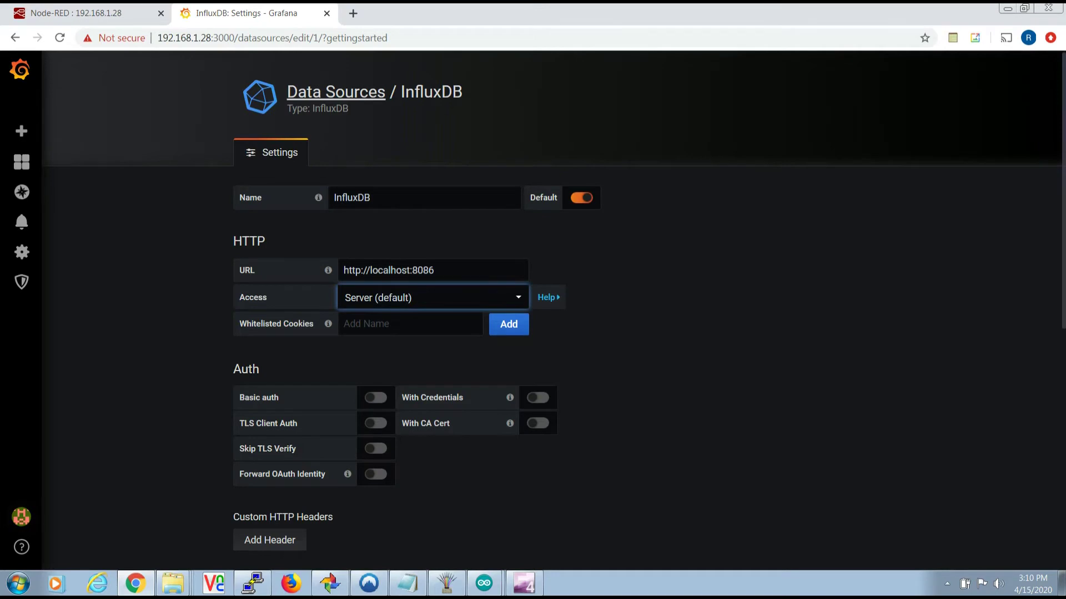
pyautogui.scroll(-4, 553, 311)
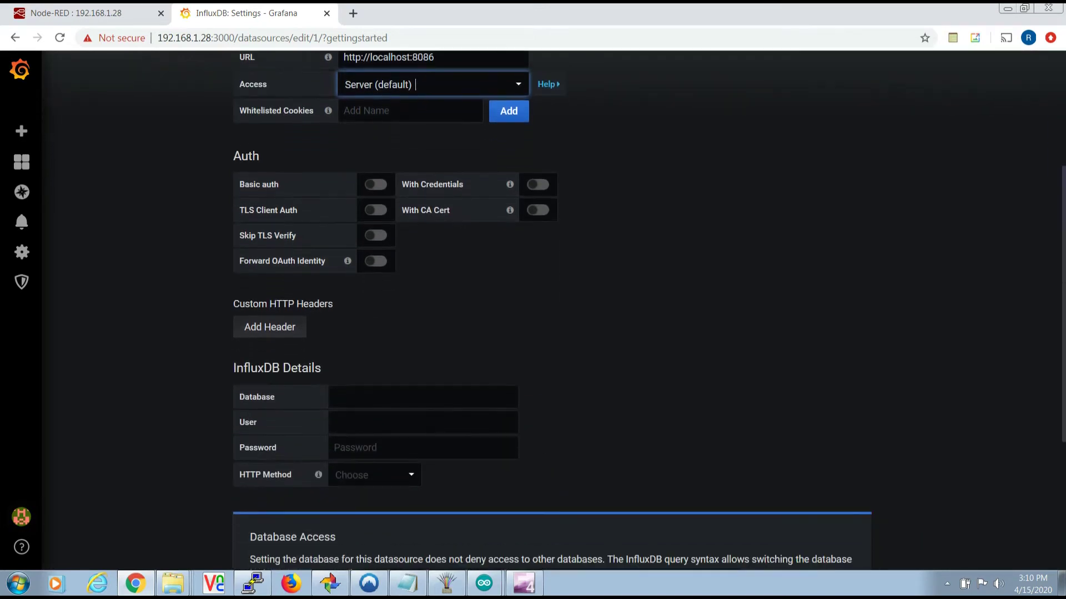
# - Set database battsoc, user root, the database password, HTTP method GET, then Save & Test
pyautogui.click(423, 397)
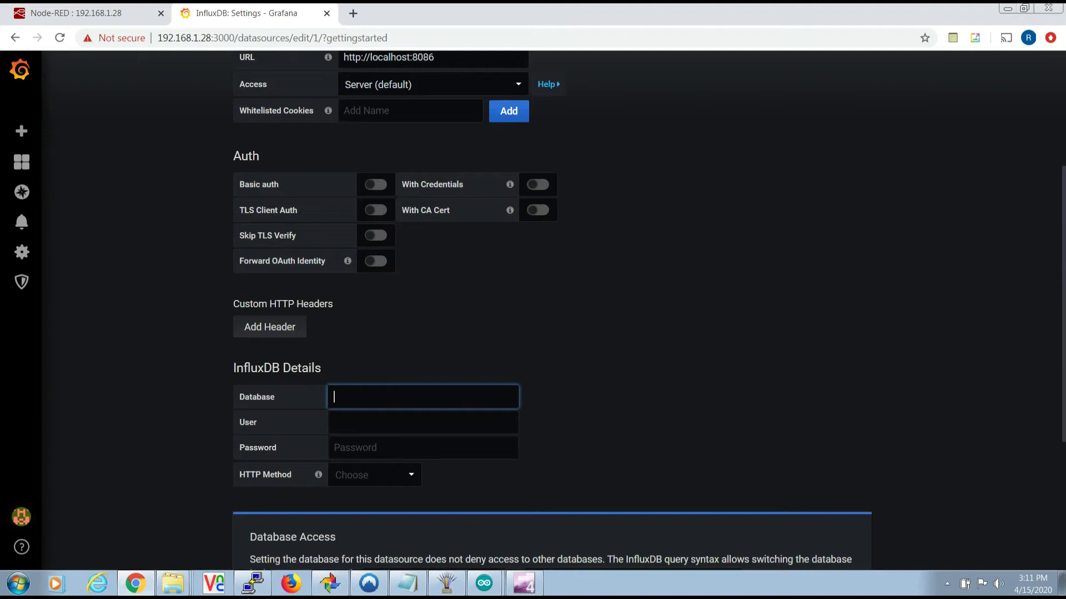
pyautogui.write('battsoc')
pyautogui.click(423, 423)
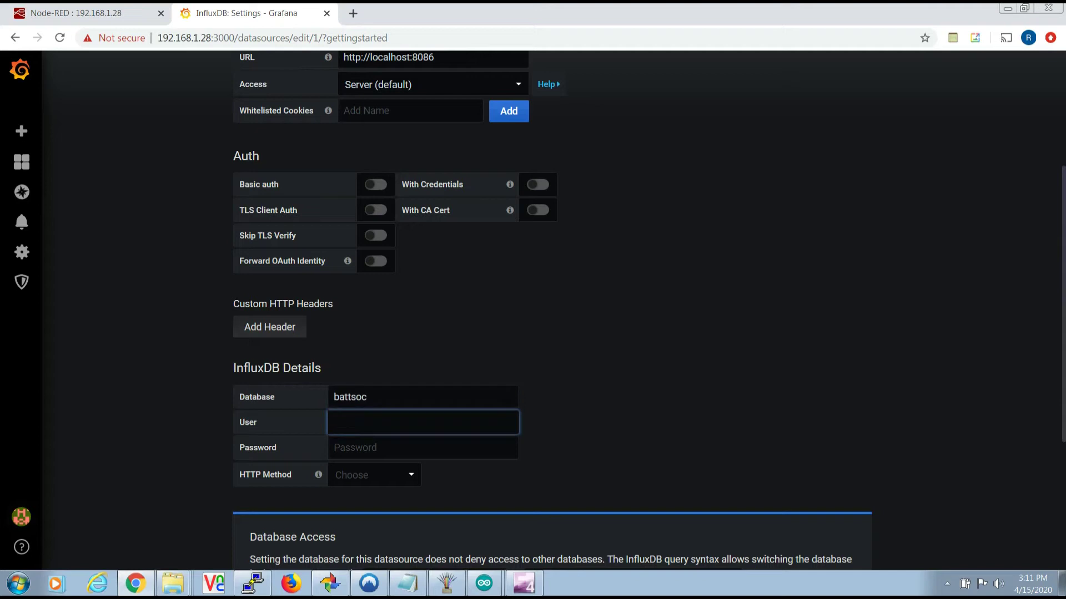
pyautogui.write('root')
pyautogui.click(423, 447)
pyautogui.write('root')
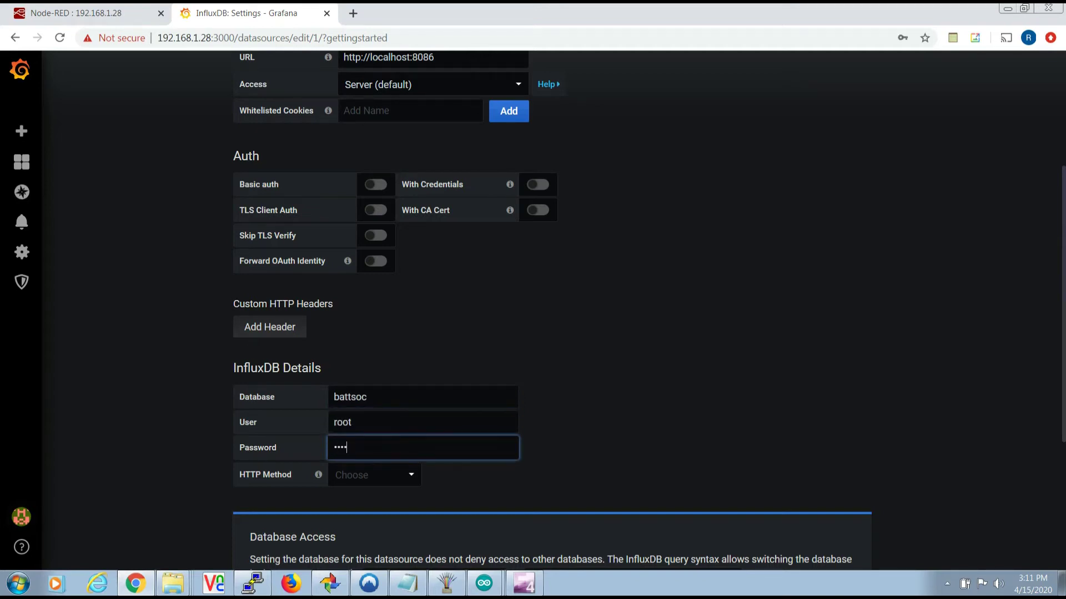
pyautogui.click(374, 475)
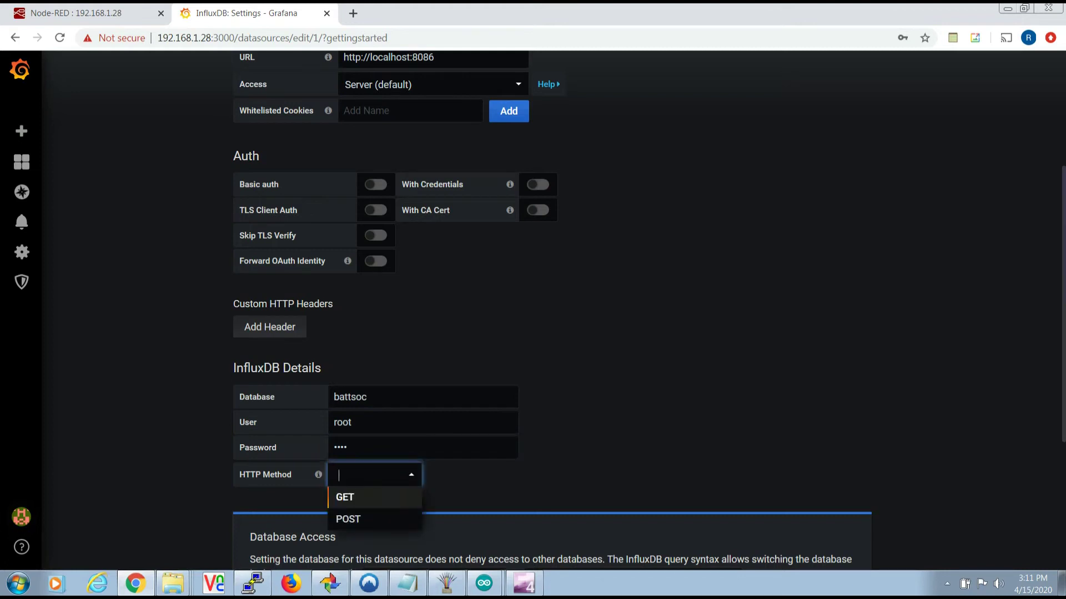
pyautogui.press('Return')
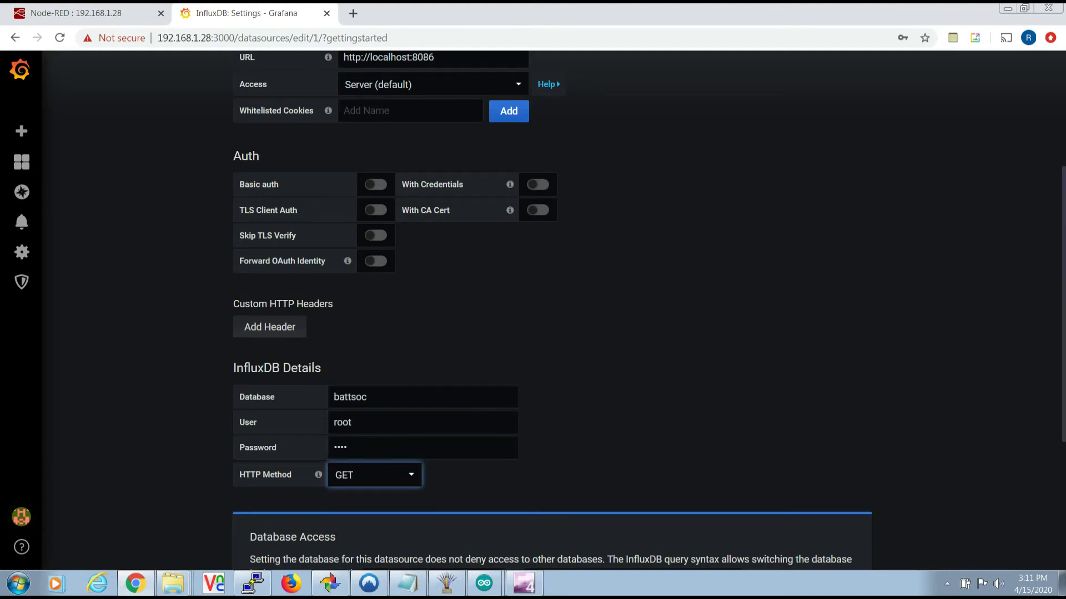
pyautogui.scroll(-4, 555, 311)
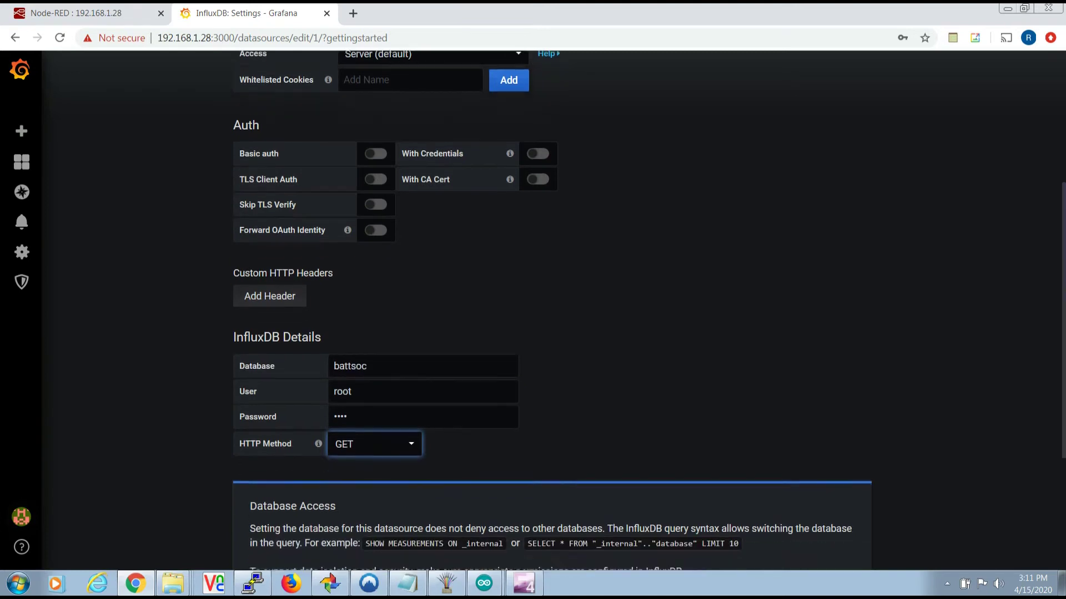
pyautogui.scroll(-1, 555, 311)
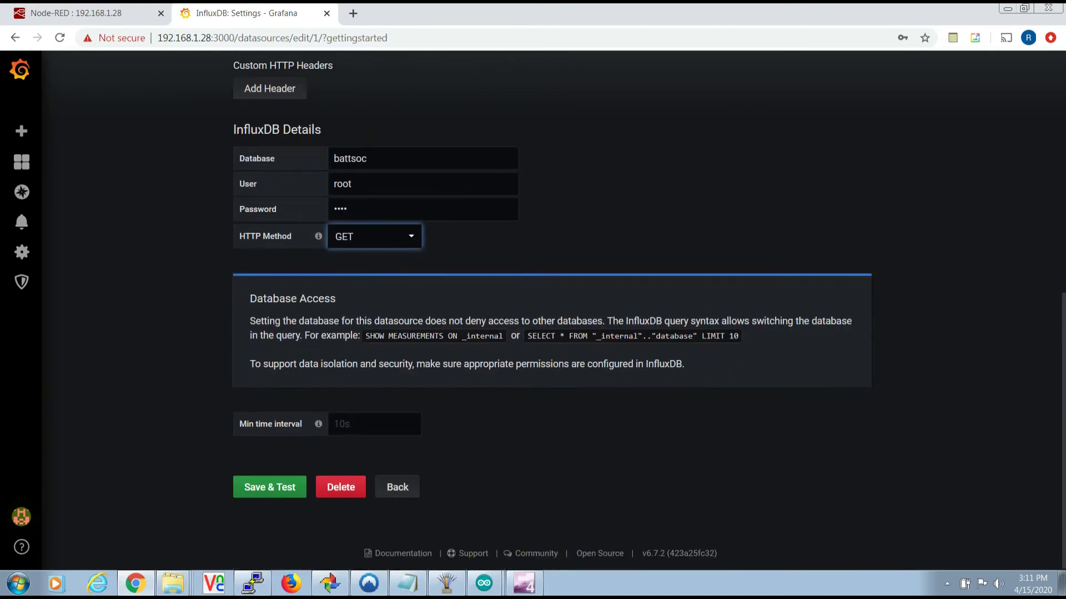
pyautogui.click(270, 487)
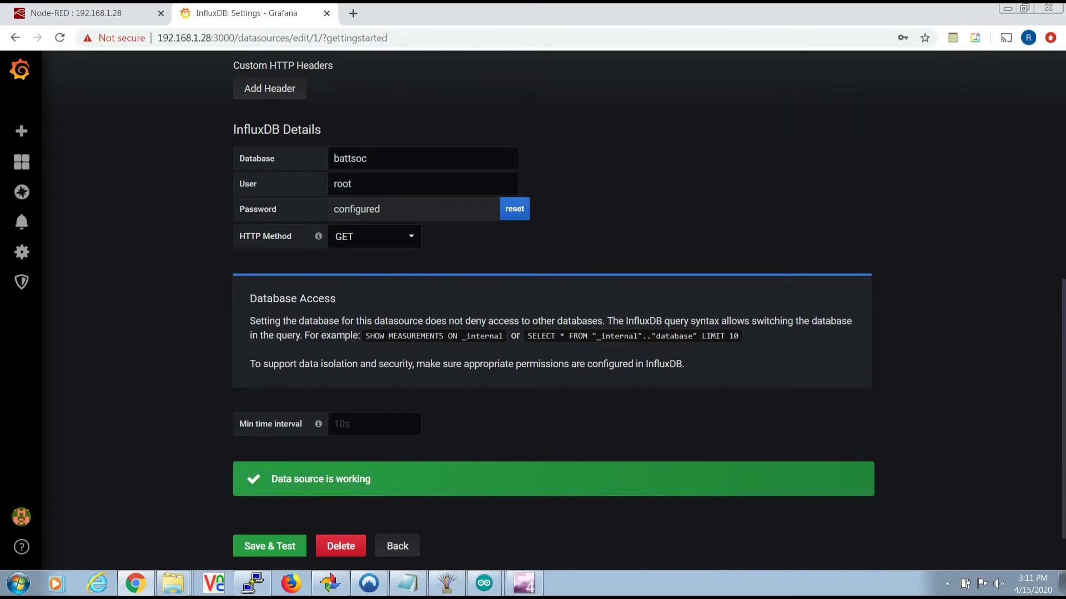
pyautogui.click(270, 547)
# - Create a new dashboard with a stacked Graph panel drawing null values as connected
pyautogui.moveTo(21, 162)
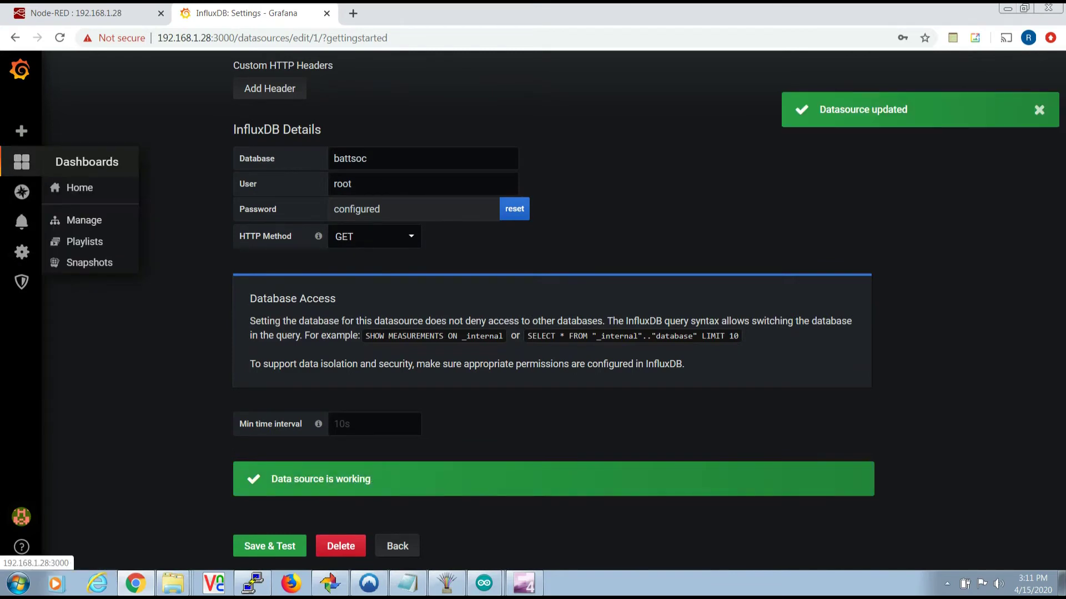
pyautogui.click(79, 188)
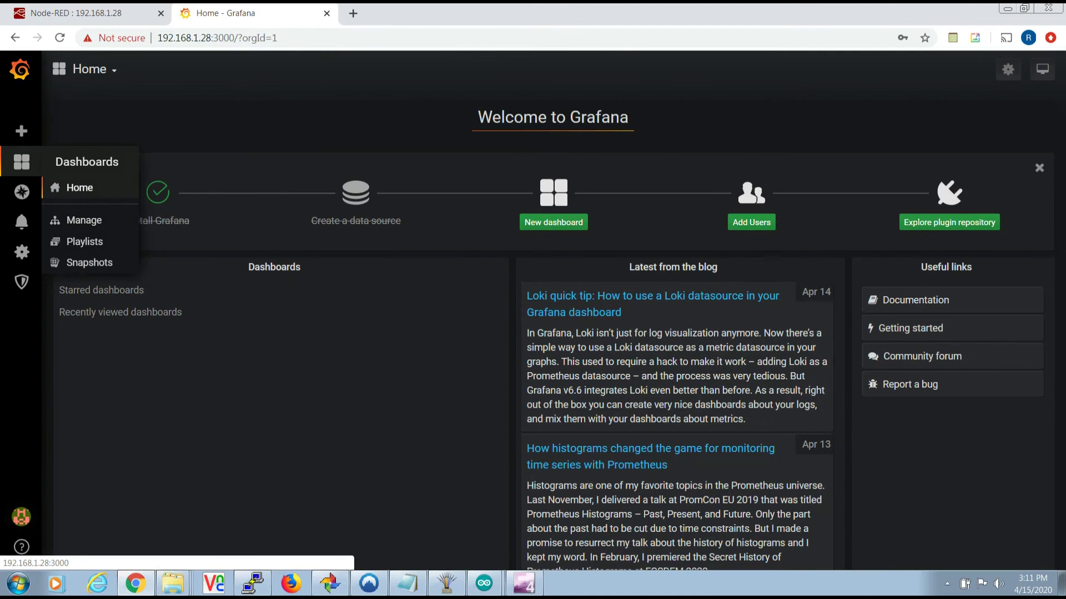
pyautogui.click(554, 222)
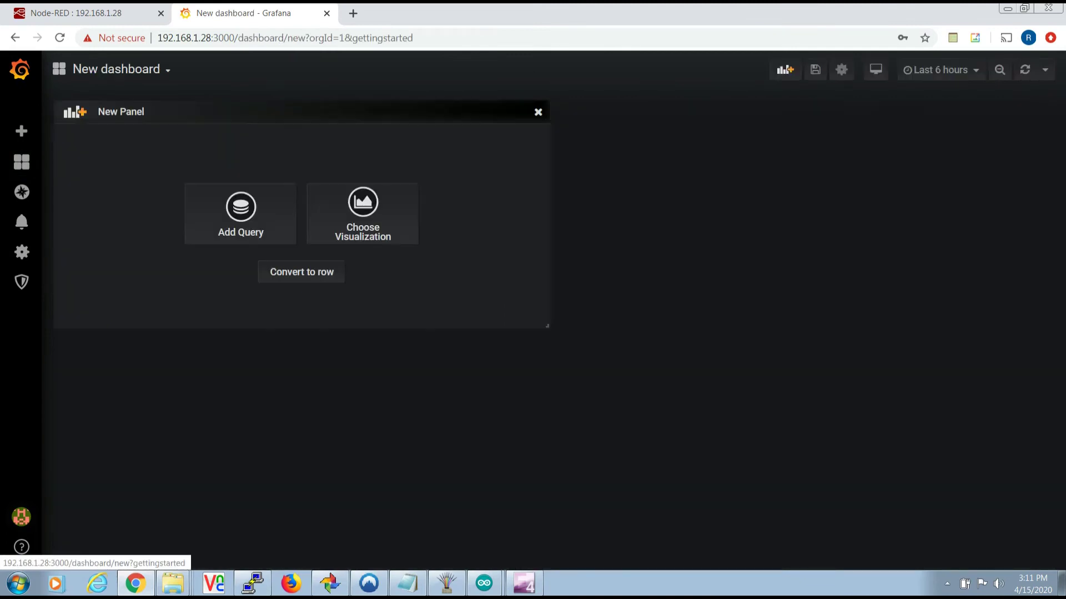
pyautogui.click(361, 213)
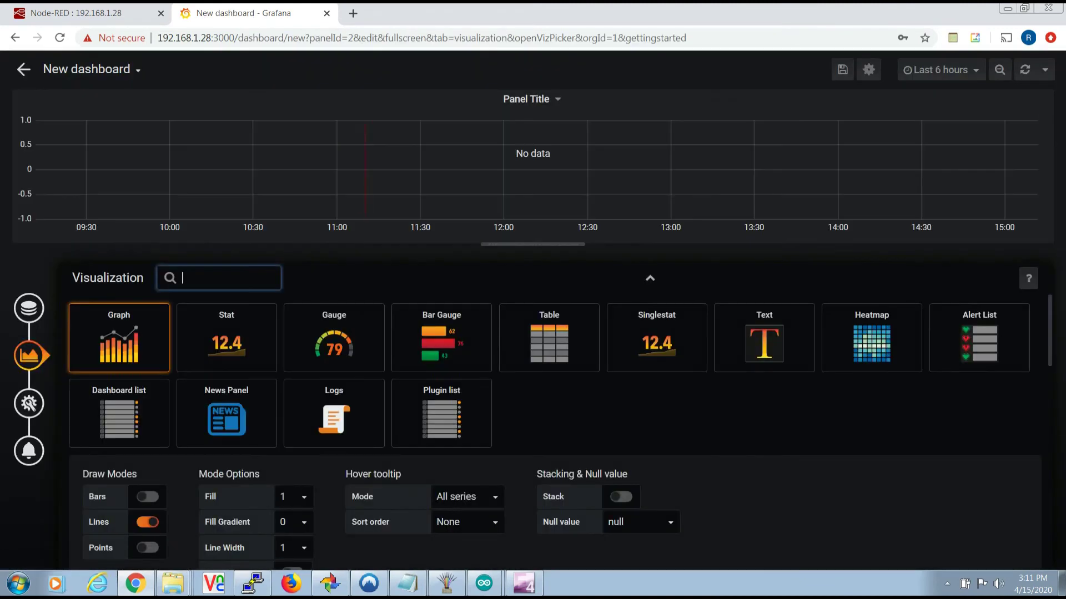
pyautogui.press('Escape')
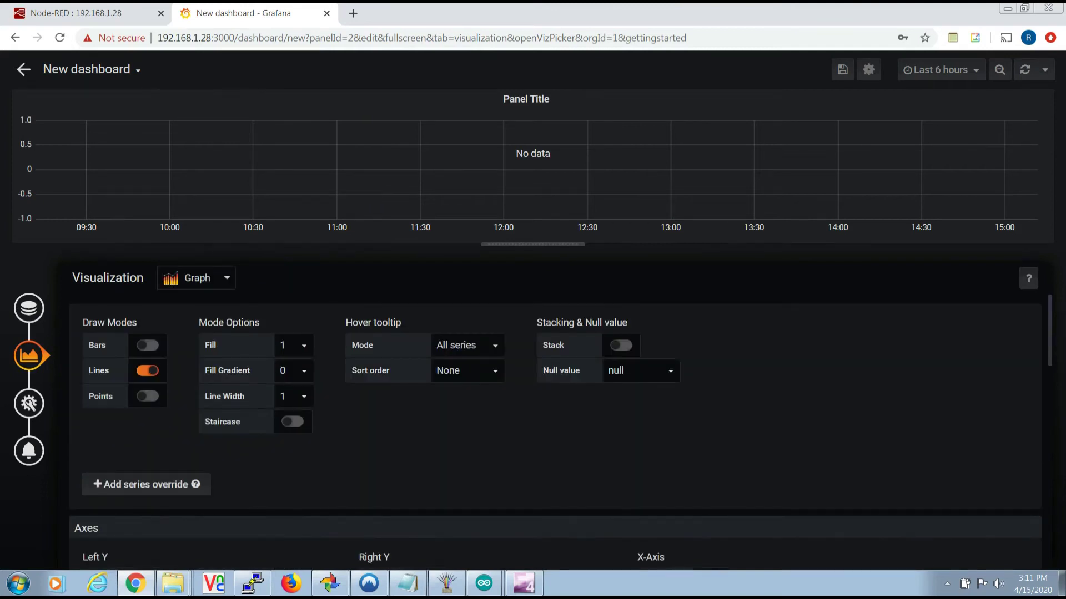
pyautogui.click(620, 345)
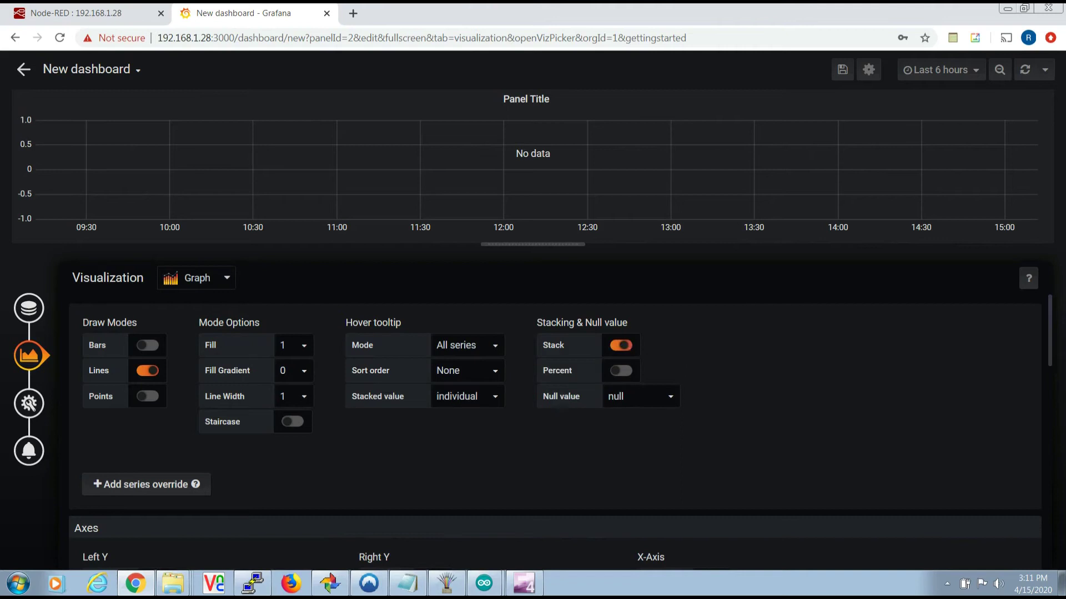
pyautogui.click(638, 396)
pyautogui.press('Return')
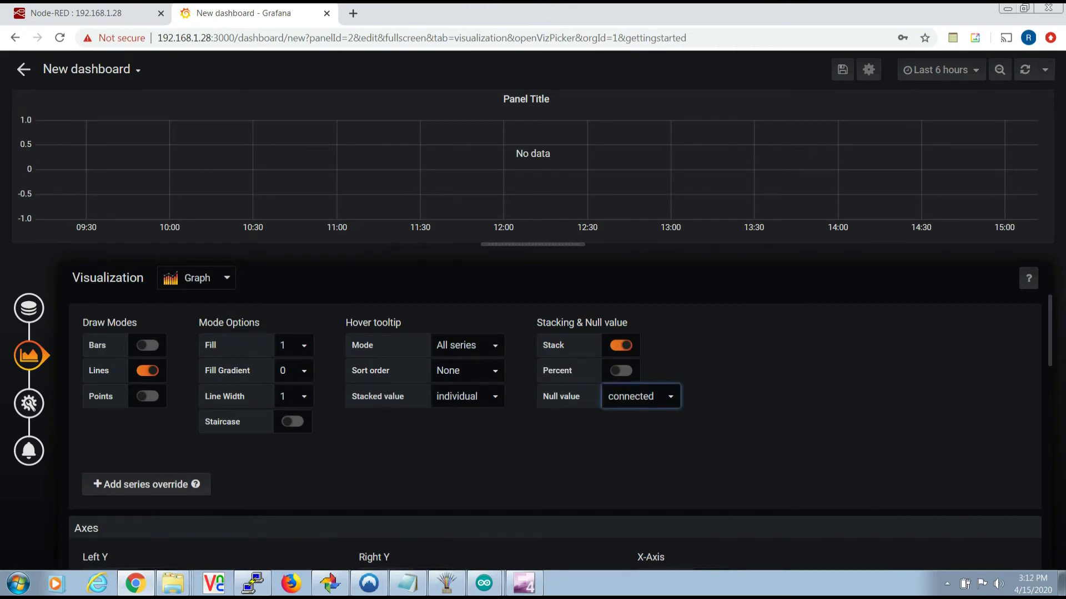
# - Make the panel query the SOC measurement's BatteryTemperature field, grouping fill null
pyautogui.click(29, 308)
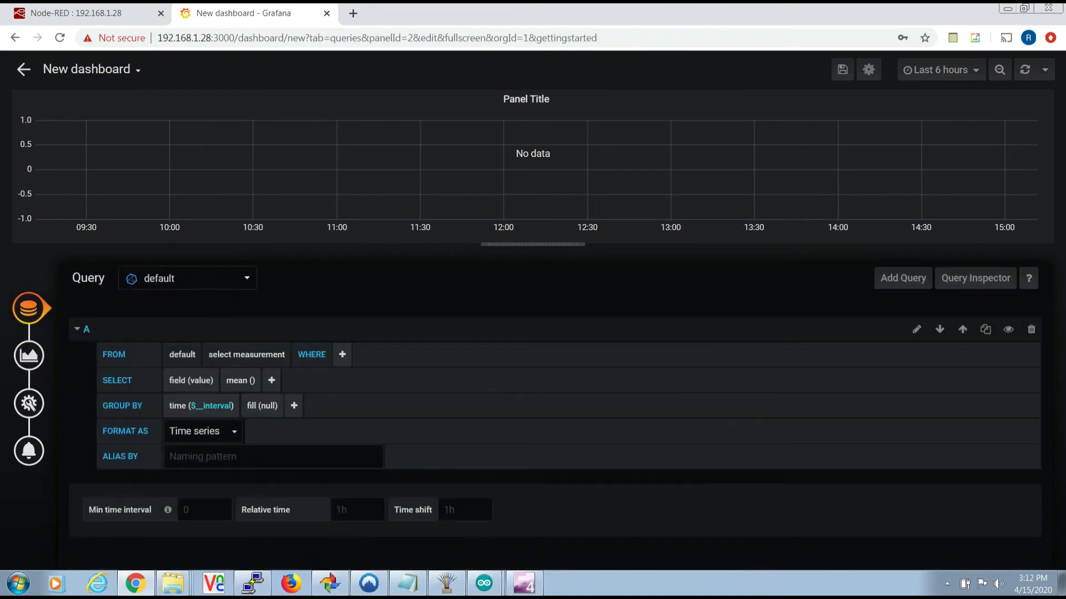
pyautogui.click(246, 354)
pyautogui.click(222, 376)
pyautogui.click(191, 380)
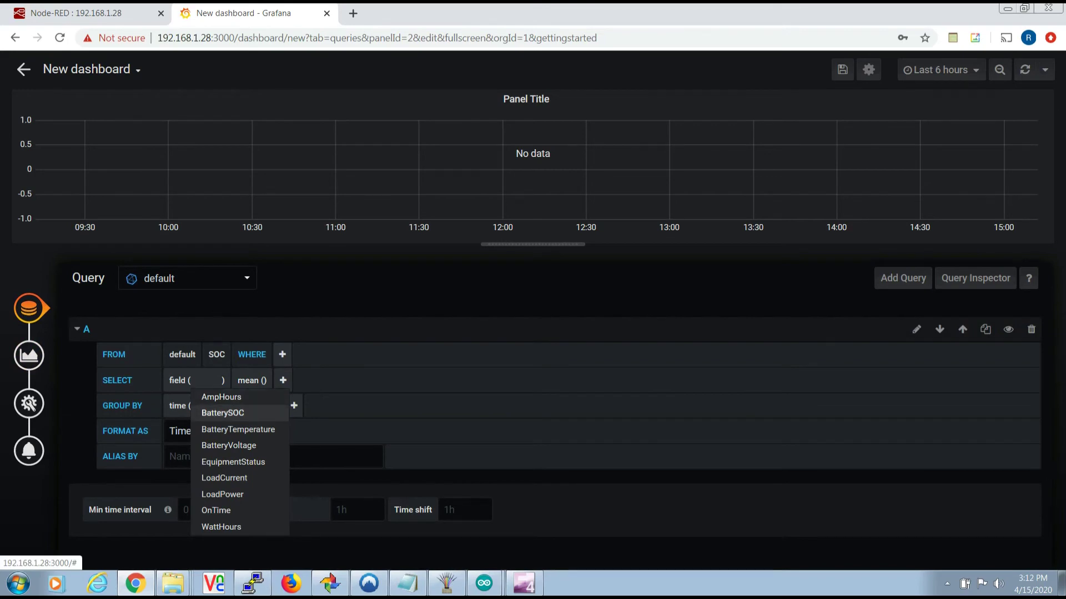
pyautogui.click(238, 430)
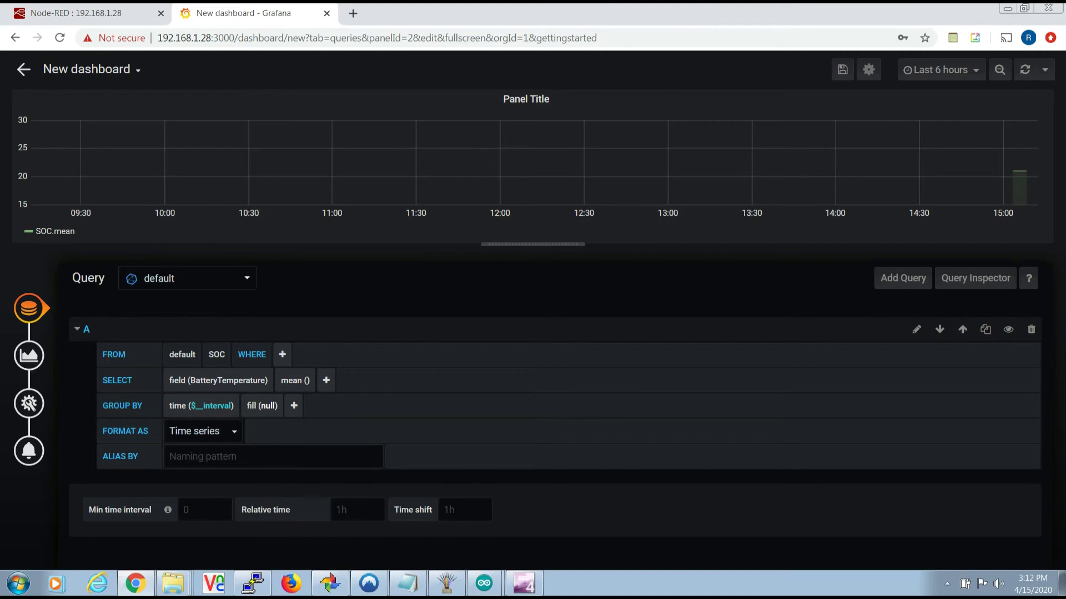
pyautogui.click(261, 406)
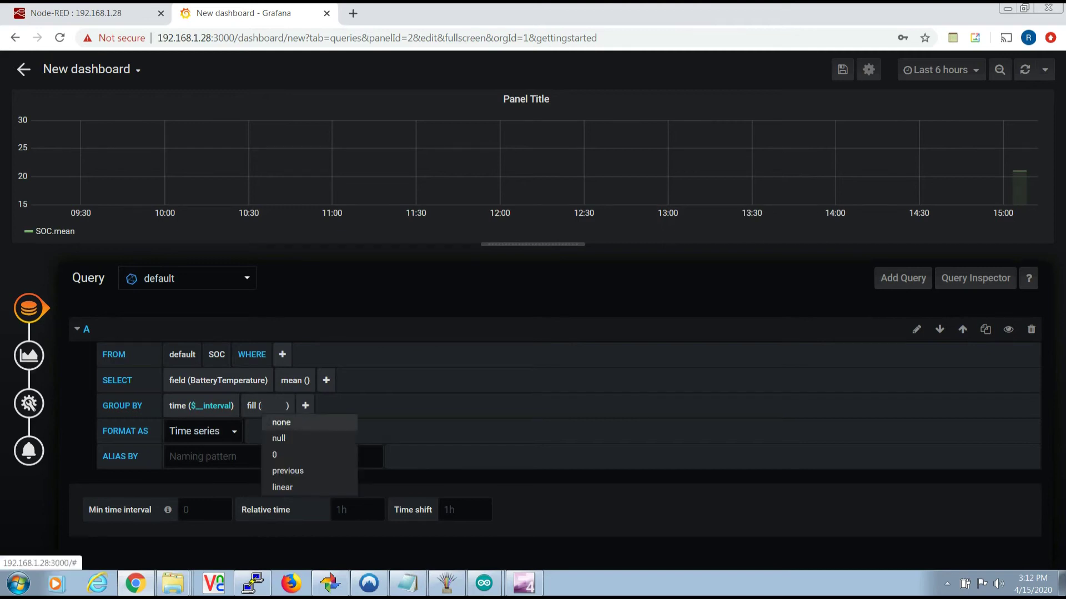
pyautogui.click(278, 438)
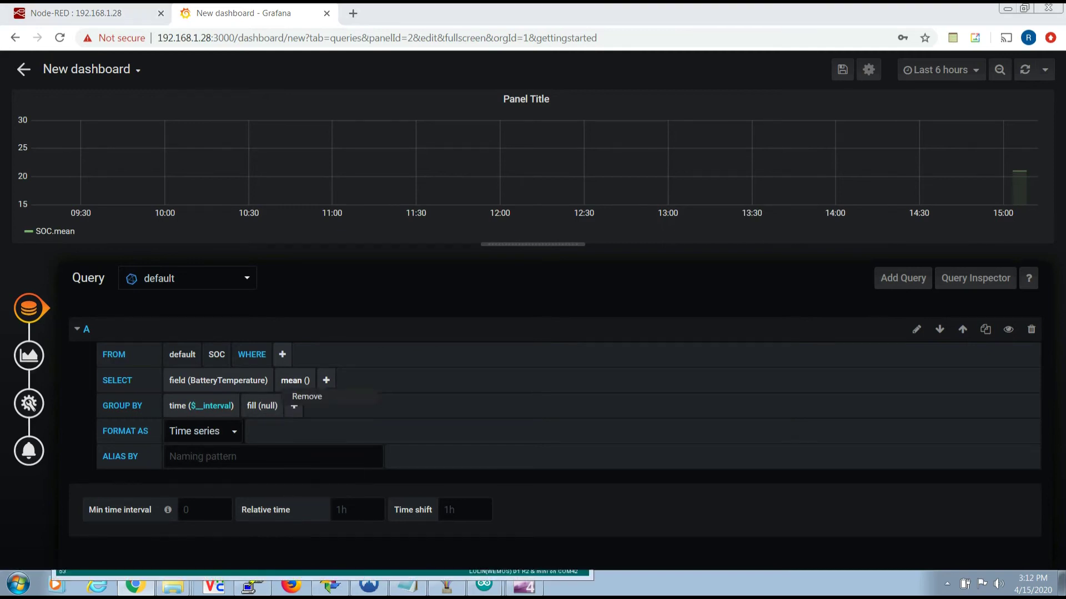
# - Replace the mean() aggregation with the last() selector
pyautogui.click(307, 396)
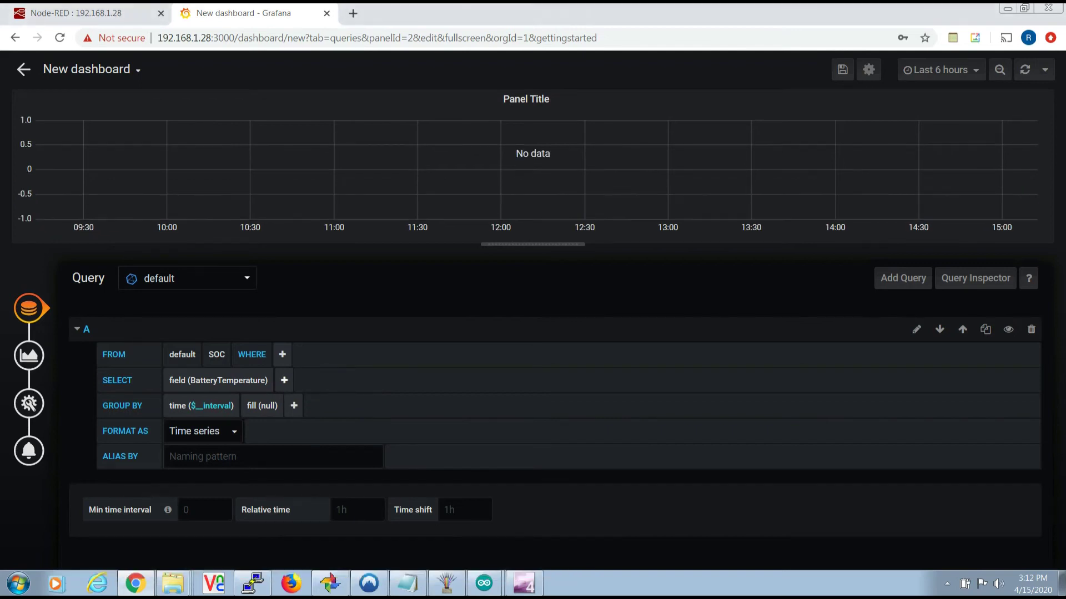
pyautogui.click(284, 380)
pyautogui.moveTo(308, 422)
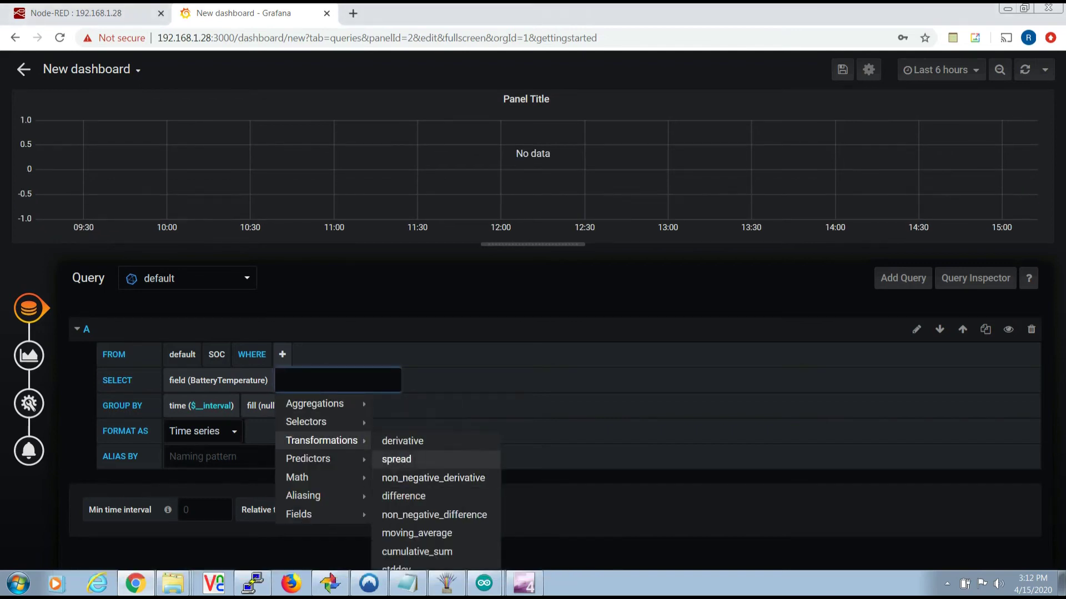
pyautogui.click(389, 459)
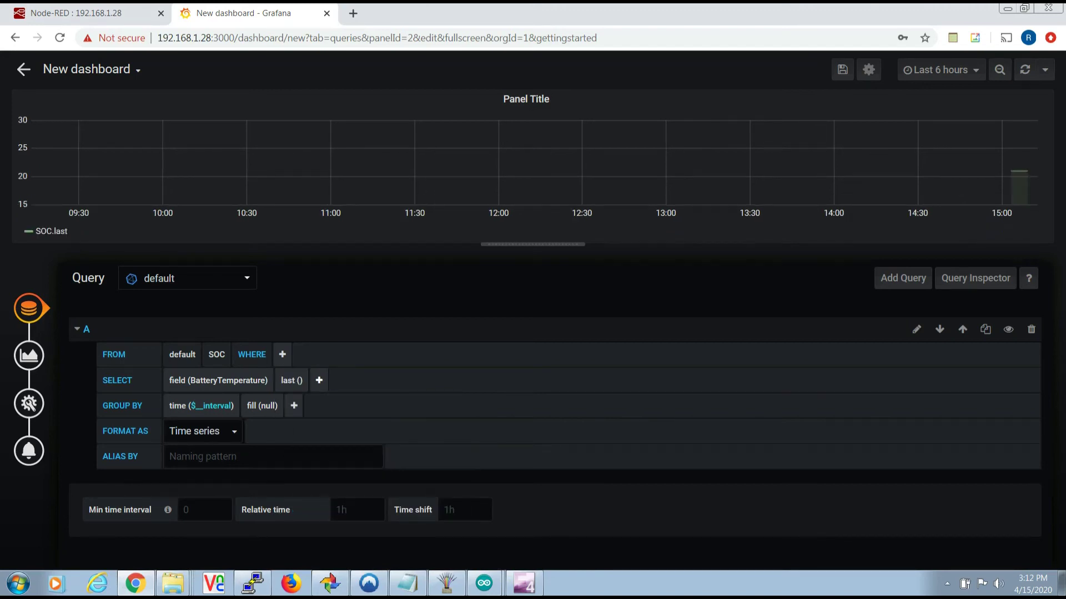
pyautogui.click(29, 355)
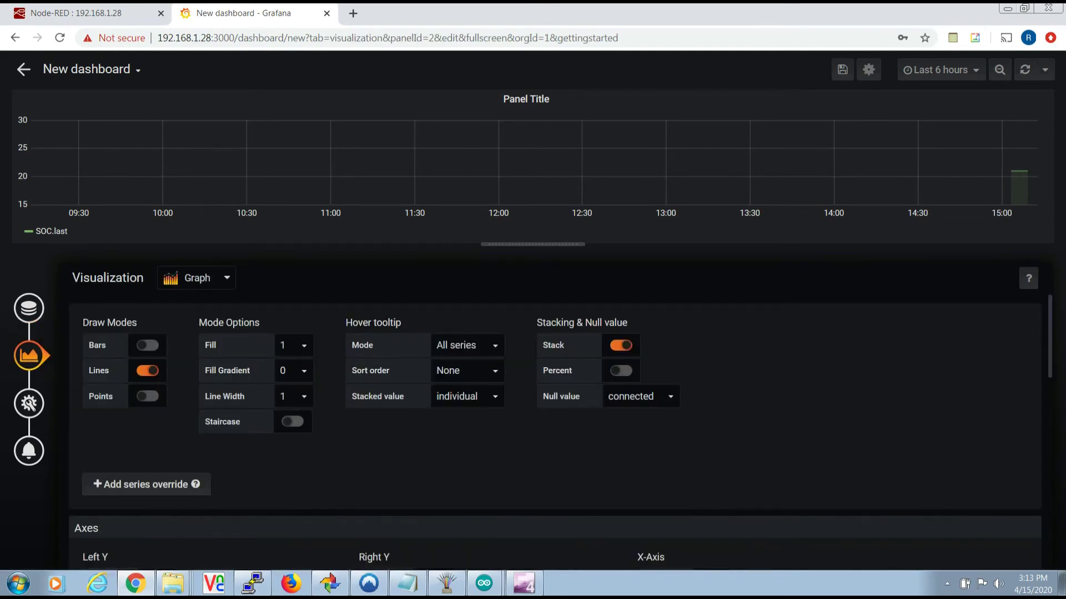
# - Rename the graph panel to 'Battery temp' and go back to the New dashboard
pyautogui.click(29, 404)
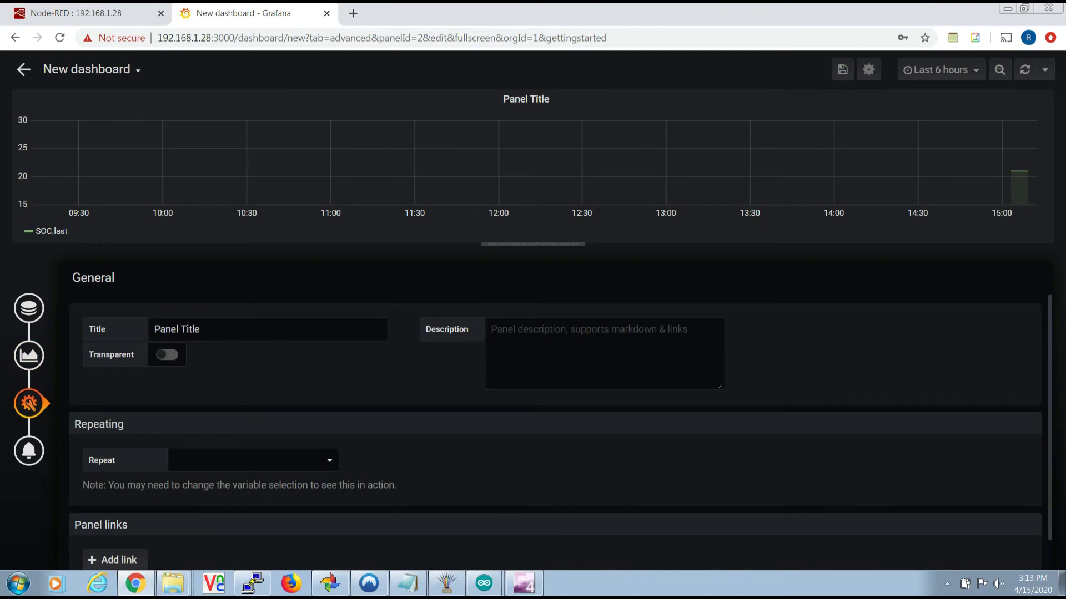
pyautogui.click(200, 329)
pyautogui.press('BackSpace')
pyautogui.press('BackSpace')
pyautogui.press('BackSpace')
pyautogui.press('BackSpace')
pyautogui.press('BackSpace')
pyautogui.press('BackSpace')
pyautogui.press('BackSpace')
pyautogui.press('BackSpace')
pyautogui.press('BackSpace')
pyautogui.press('BackSpace')
pyautogui.press('BackSpace')
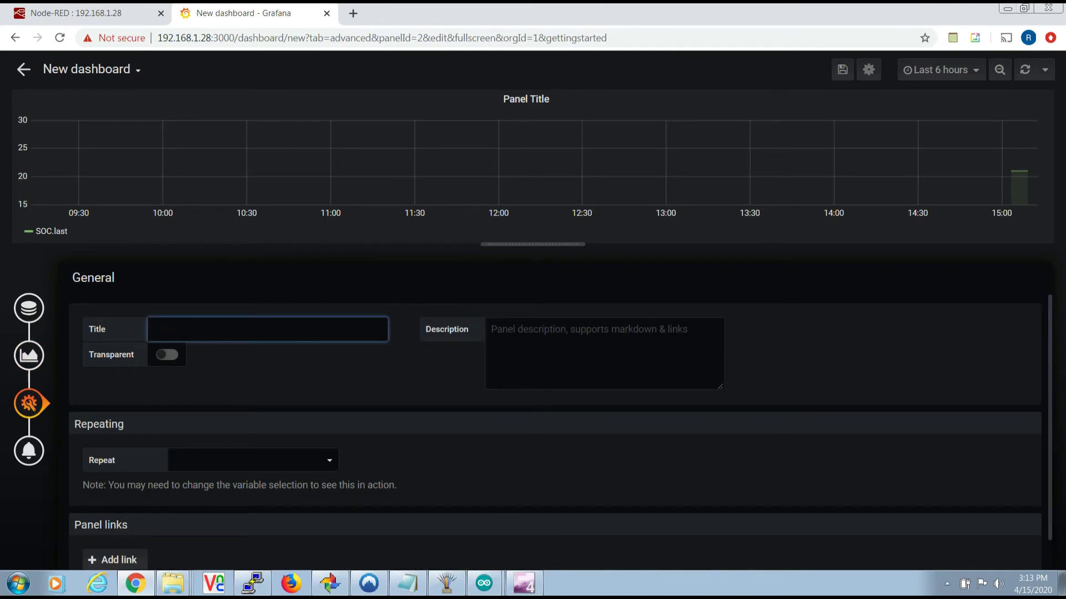
pyautogui.write('Battery temp')
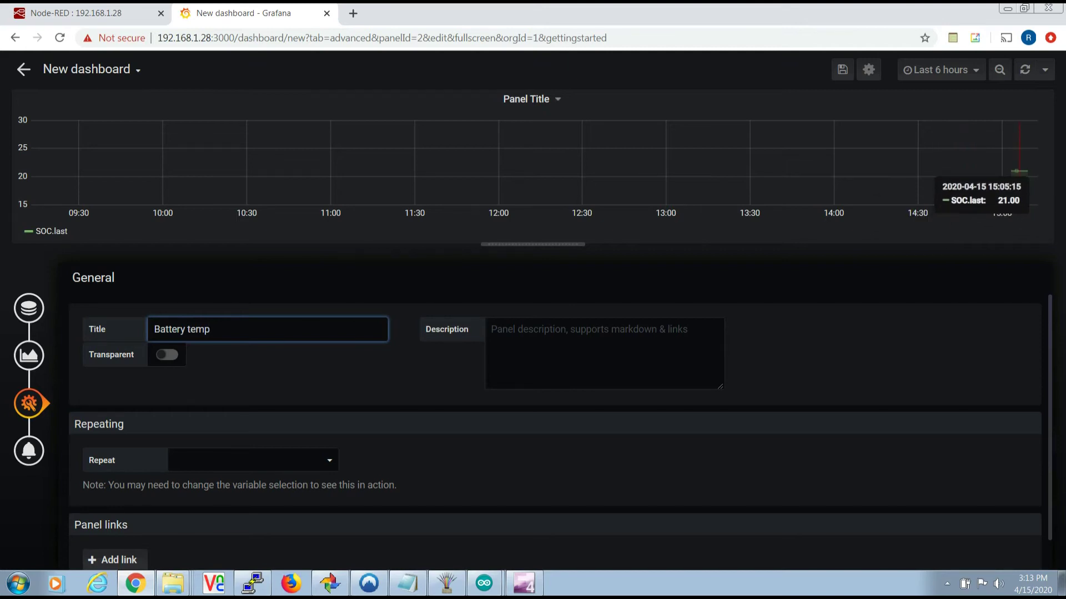
pyautogui.click(23, 69)
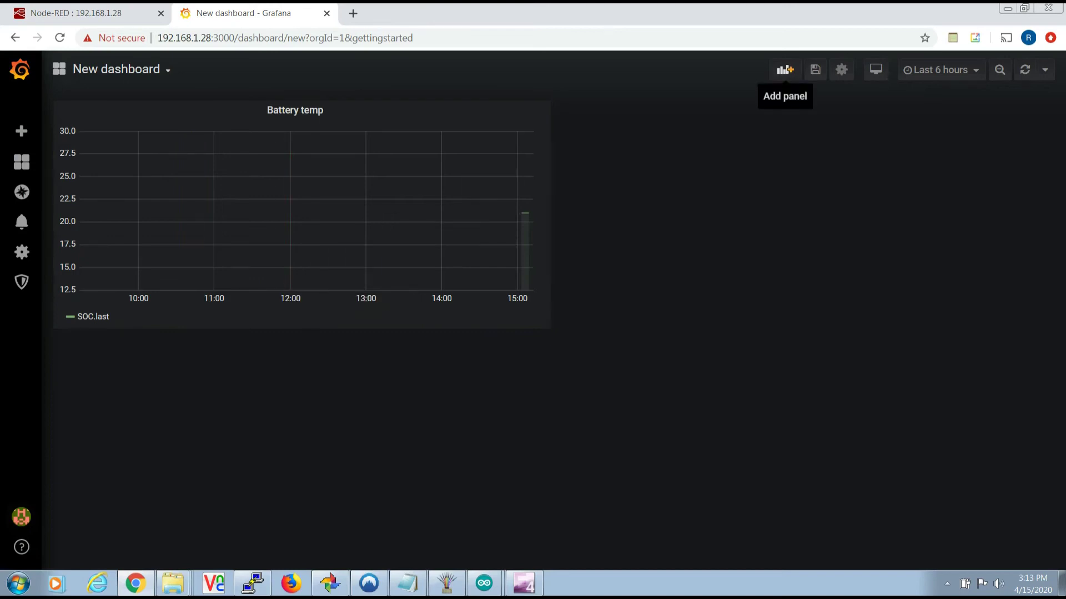
# - Add a new panel to the dashboard as a Gauge visualization
pyautogui.click(785, 70)
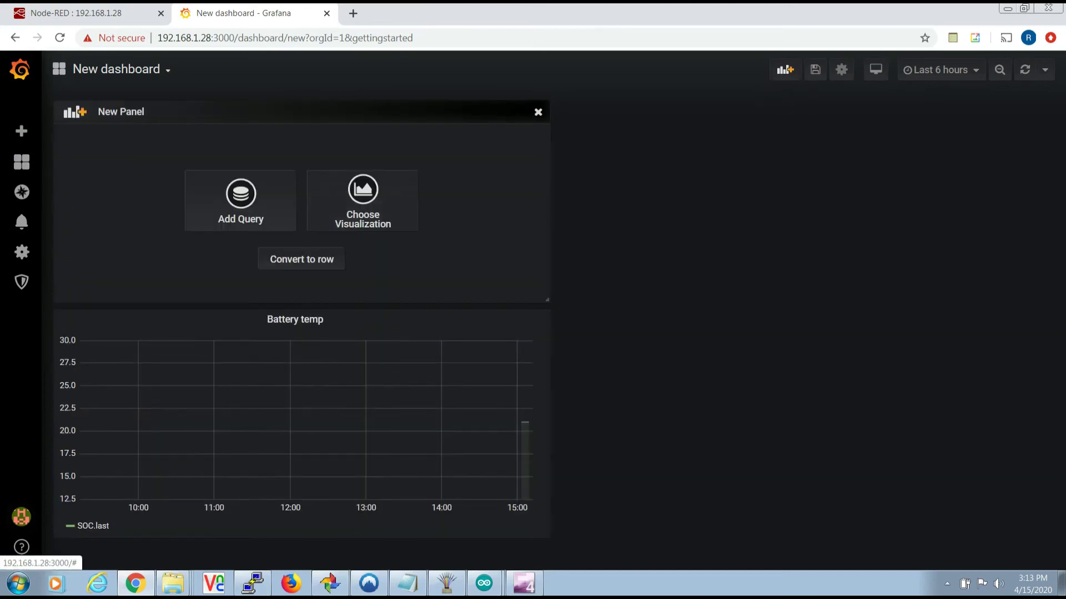
pyautogui.click(359, 205)
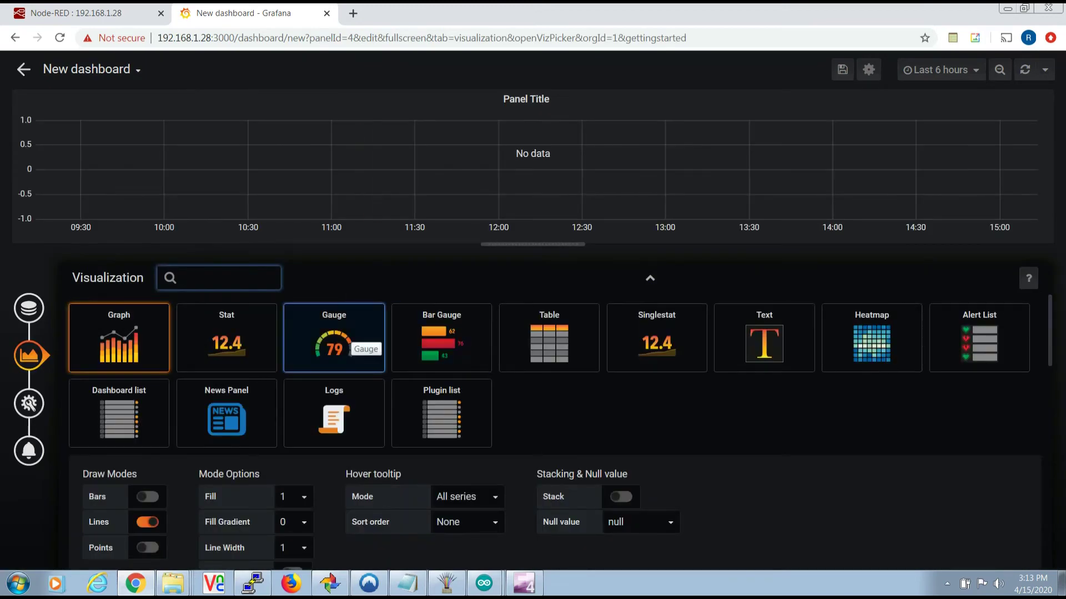
pyautogui.click(363, 348)
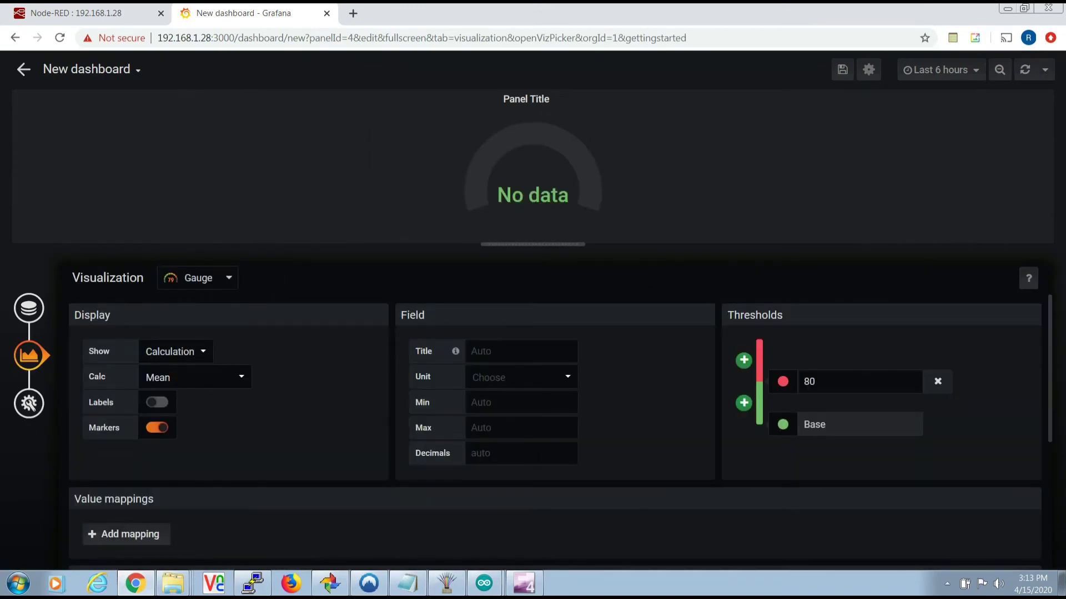
# - Query SOC's BatteryVoltage field with last() instead of mean()
pyautogui.click(29, 309)
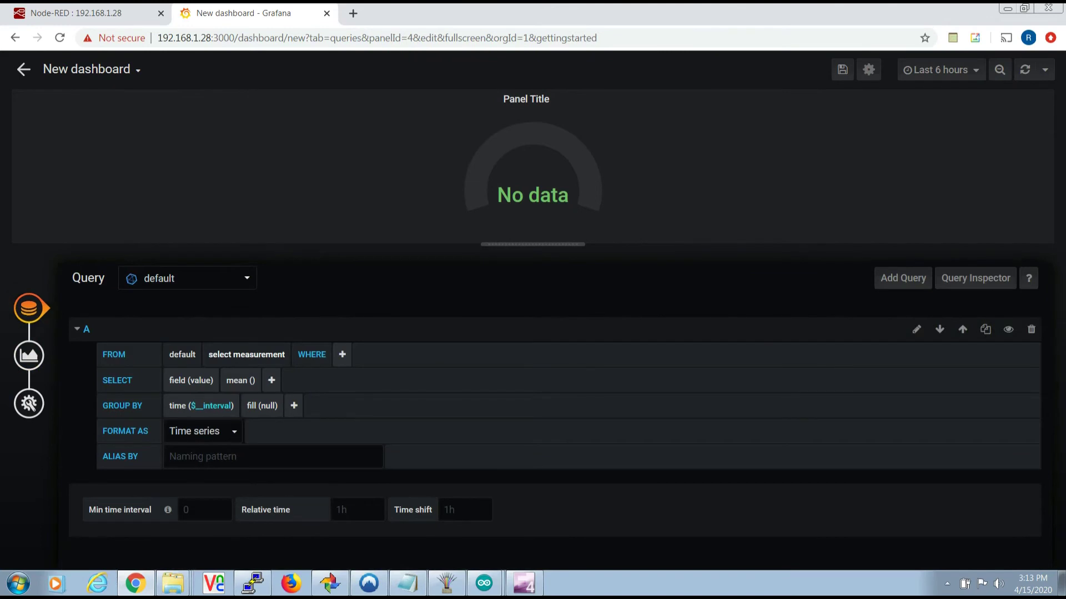
pyautogui.click(246, 354)
pyautogui.click(222, 376)
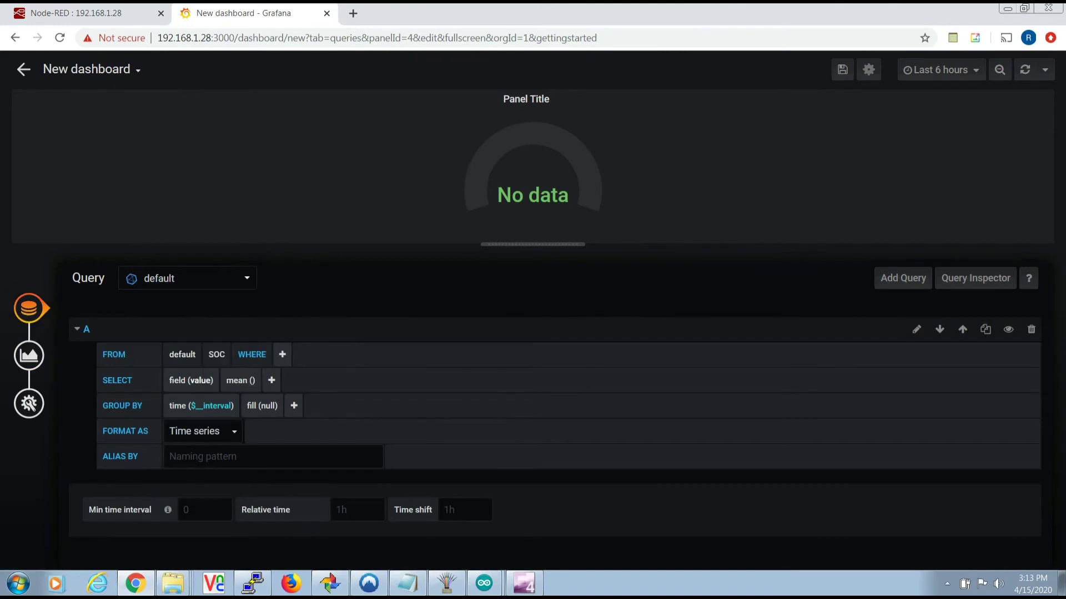
pyautogui.click(203, 380)
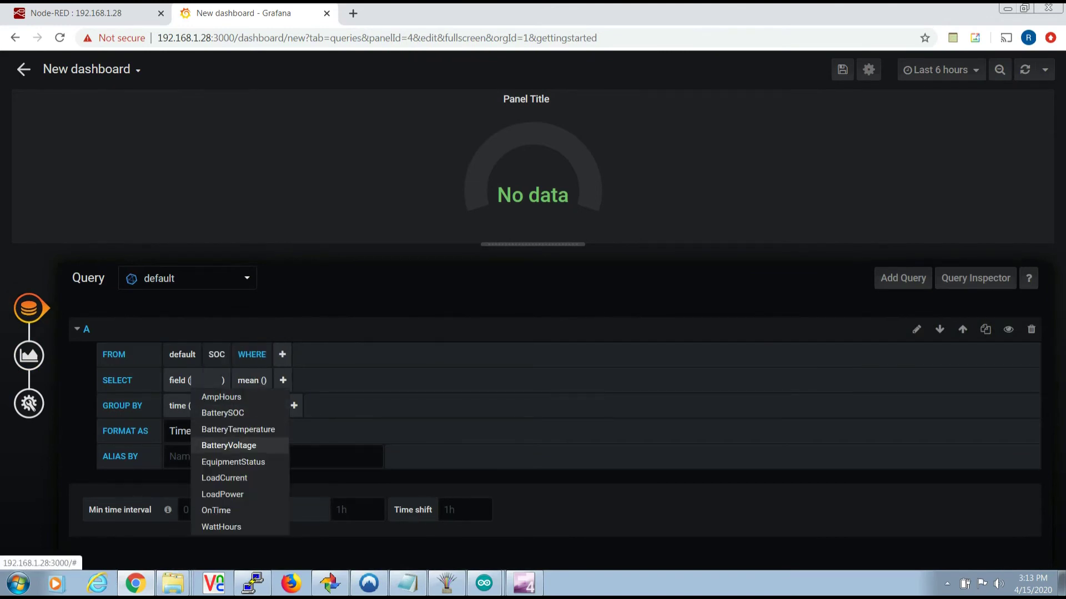
pyautogui.click(229, 446)
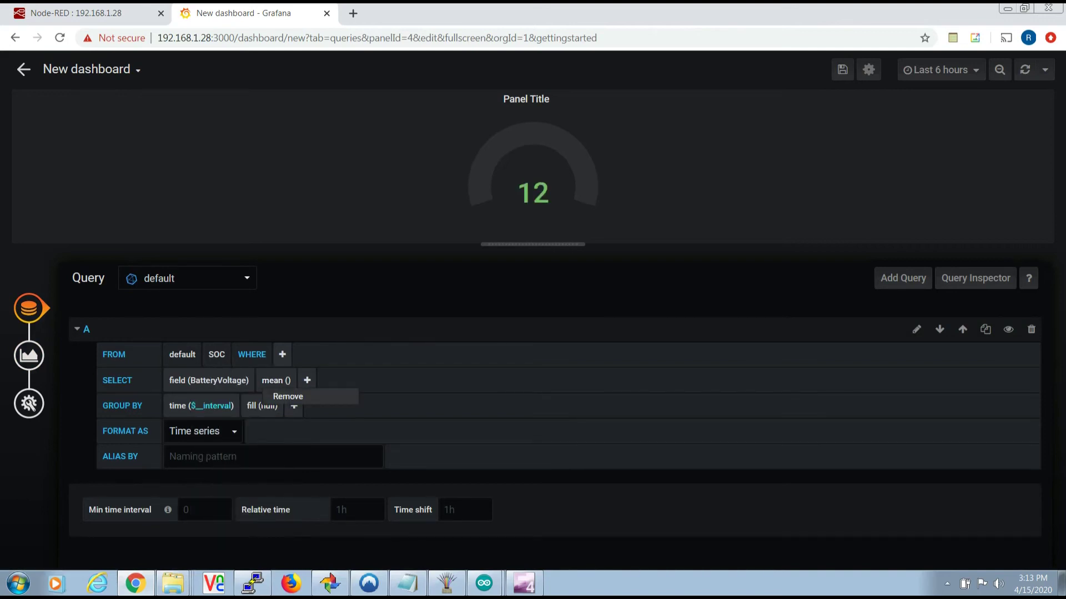
pyautogui.click(288, 396)
pyautogui.click(265, 380)
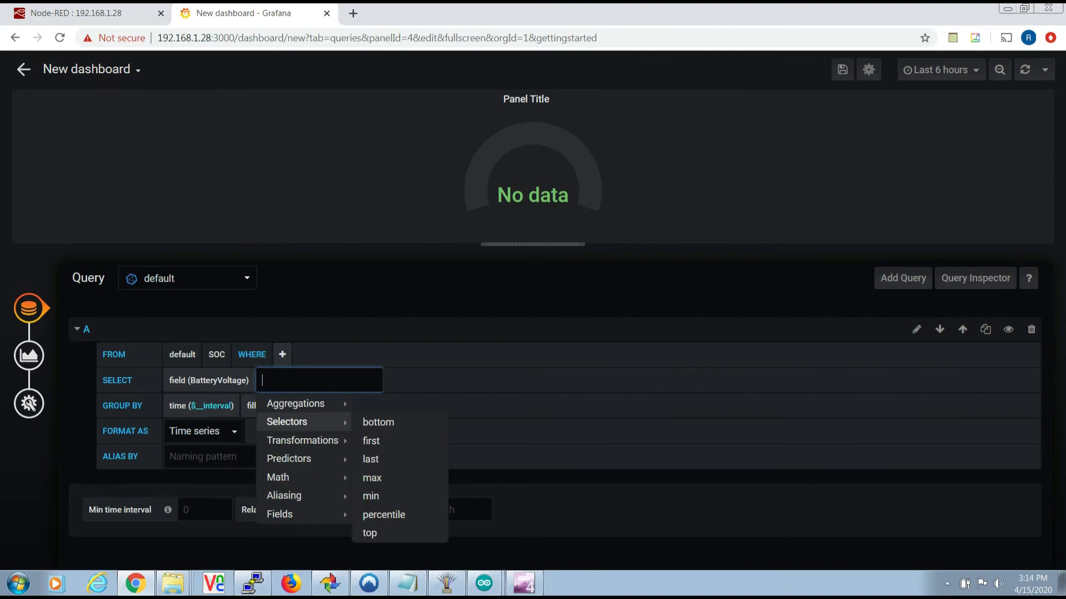
pyautogui.moveTo(287, 422)
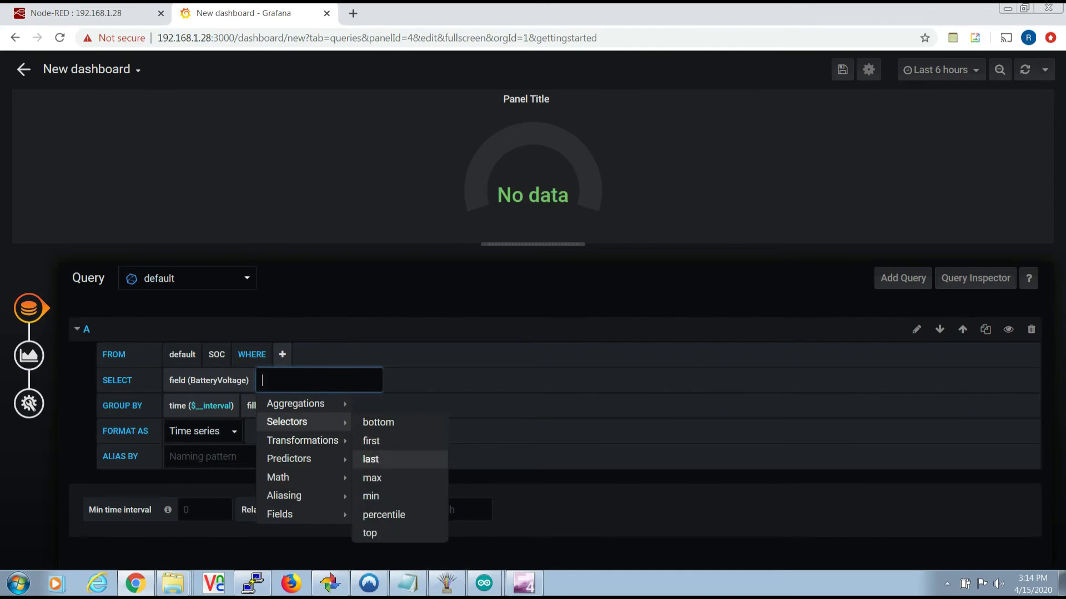
pyautogui.click(371, 459)
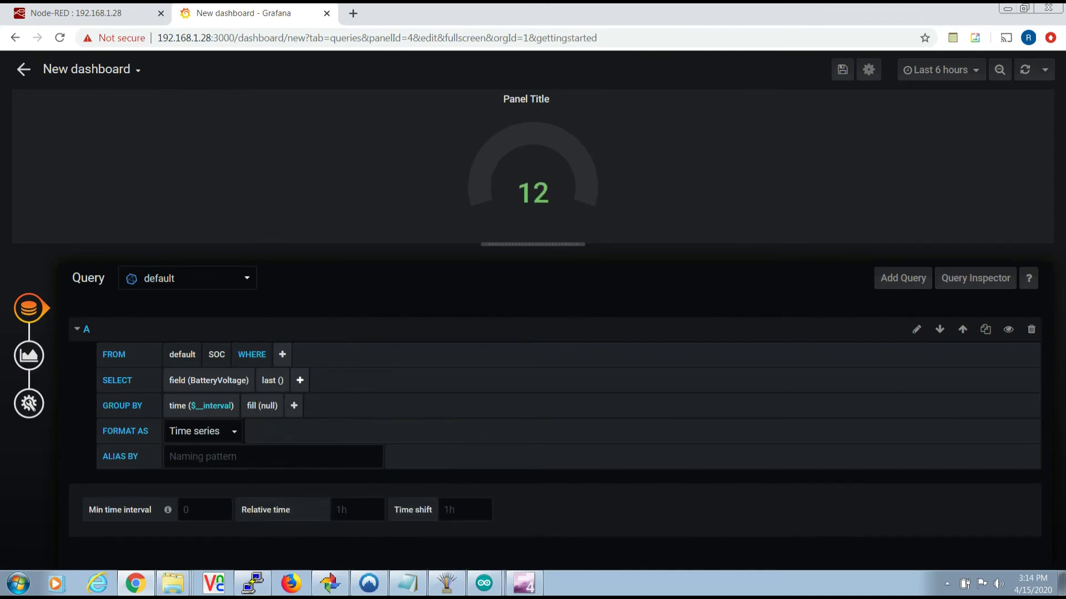
# - Set the gauge thresholds to 12.0 and 14.8
pyautogui.click(28, 355)
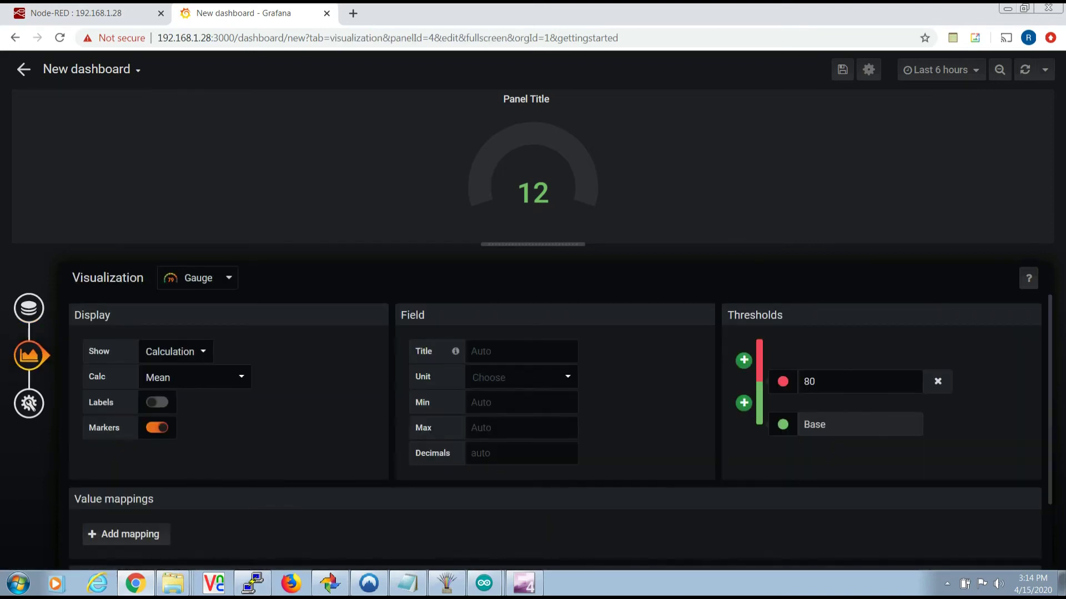
pyautogui.click(744, 360)
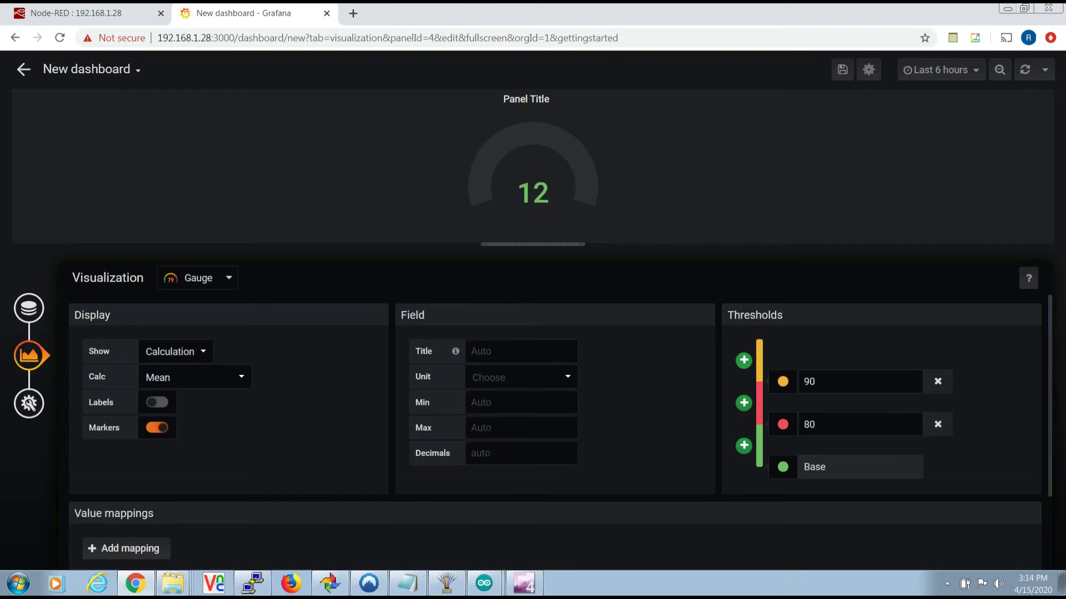
pyautogui.click(833, 381)
pyautogui.press('BackSpace')
pyautogui.press('BackSpace')
pyautogui.write('14.8')
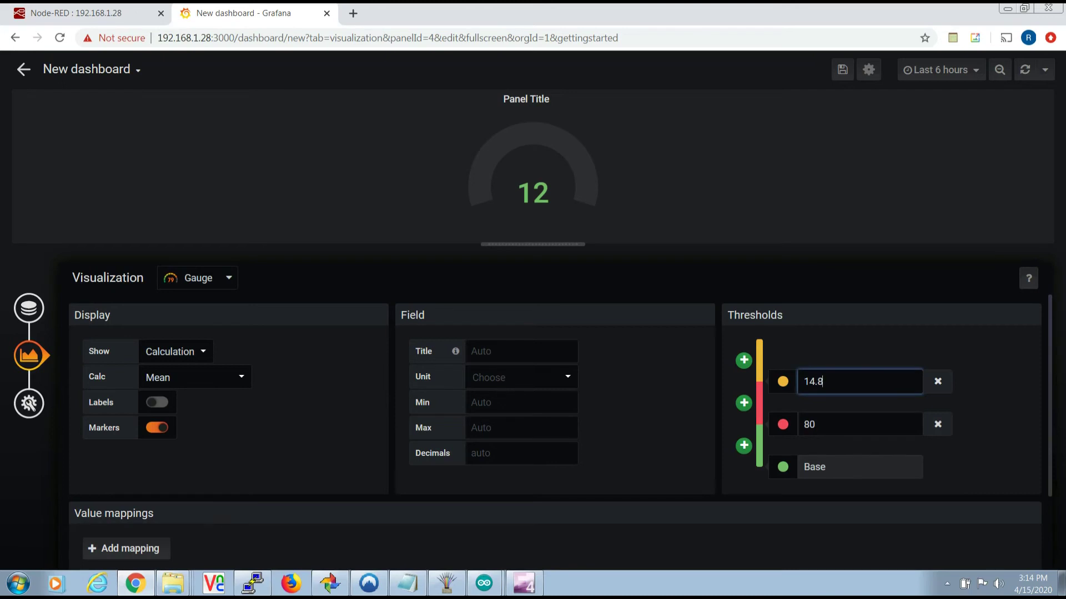
pyautogui.press('Tab')
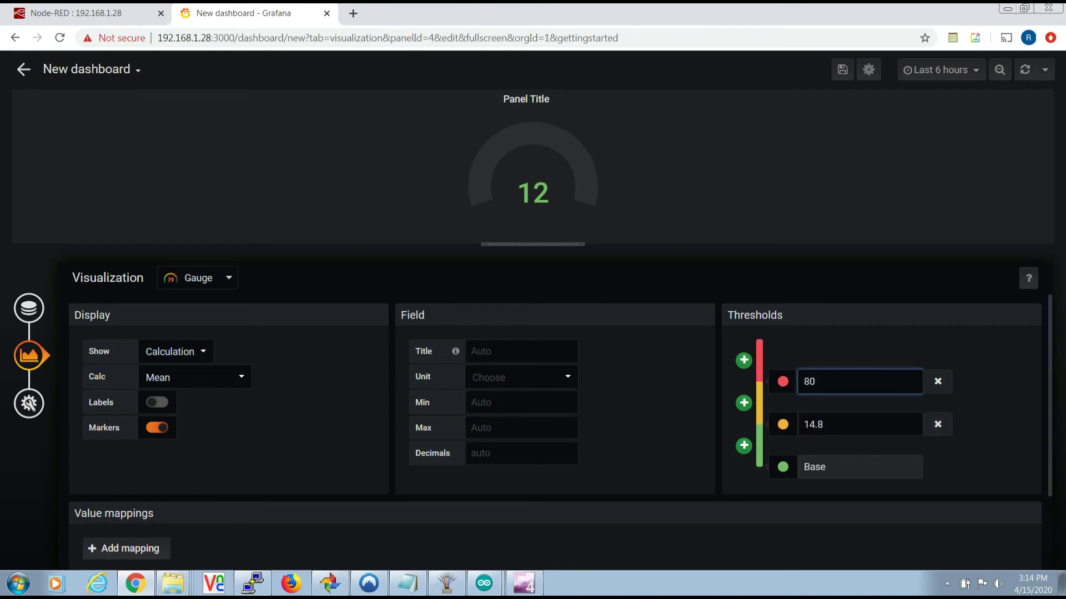
pyautogui.click(827, 424)
pyautogui.press('BackSpace')
pyautogui.press('BackSpace')
pyautogui.press('BackSpace')
pyautogui.press('BackSpace')
pyautogui.write('12.0')
pyautogui.click(832, 381)
pyautogui.press('BackSpace')
pyautogui.press('BackSpace')
pyautogui.write('14.8')
# - Give the gauge minimum 10, maximum 16 and 1 decimal place
pyautogui.click(520, 402)
pyautogui.write('10')
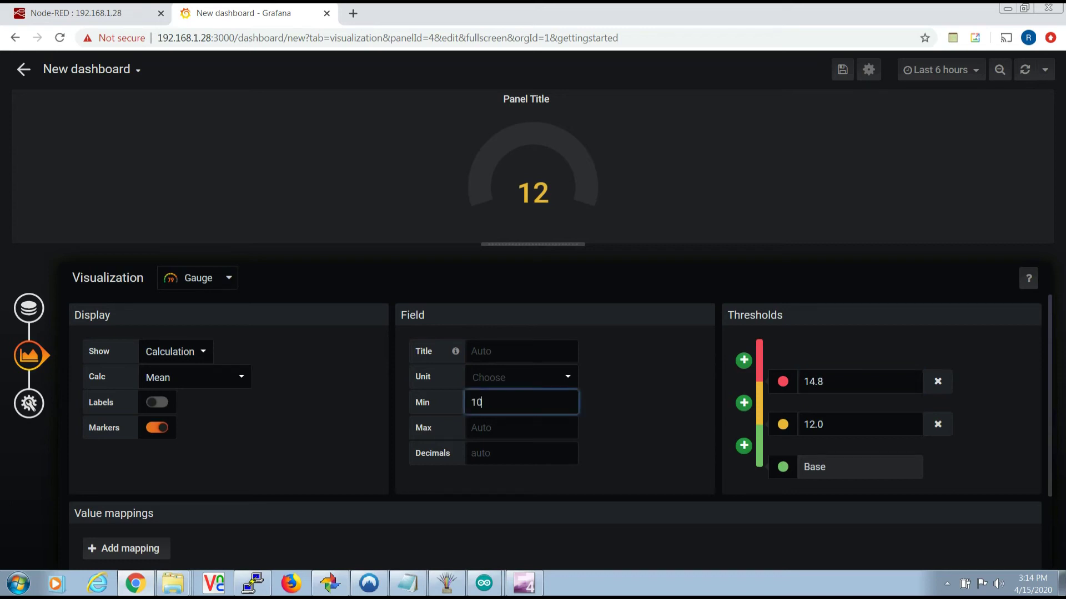
pyautogui.click(520, 428)
pyautogui.write('16')
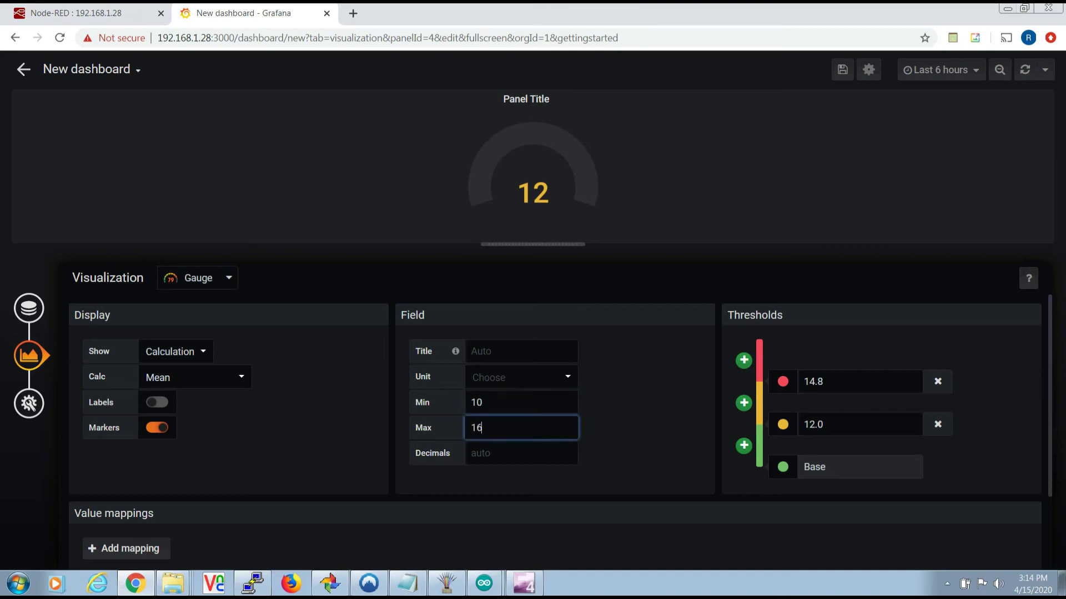
pyautogui.click(471, 453)
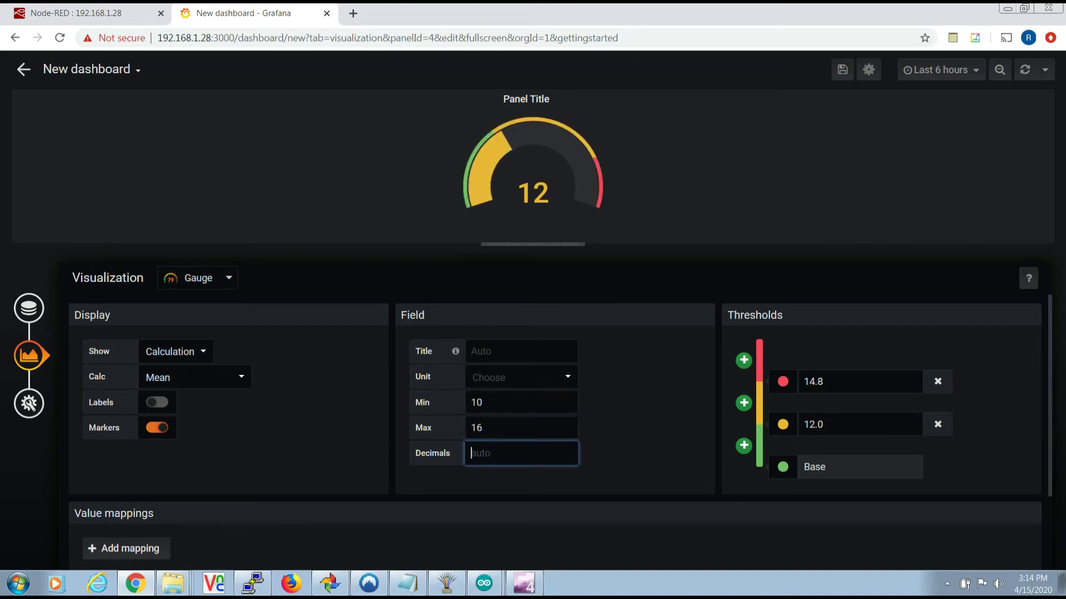
pyautogui.write('1')
pyautogui.press('Tab')
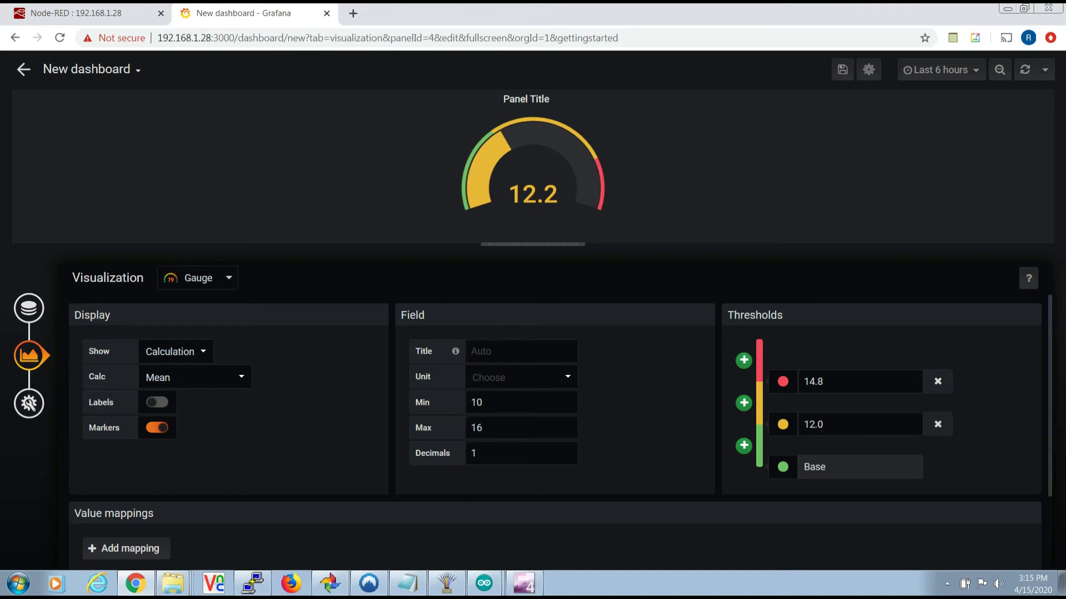
# - Colour the 12.0 threshold green and delete the extra yellow 6 threshold
pyautogui.click(782, 424)
pyautogui.click(561, 394)
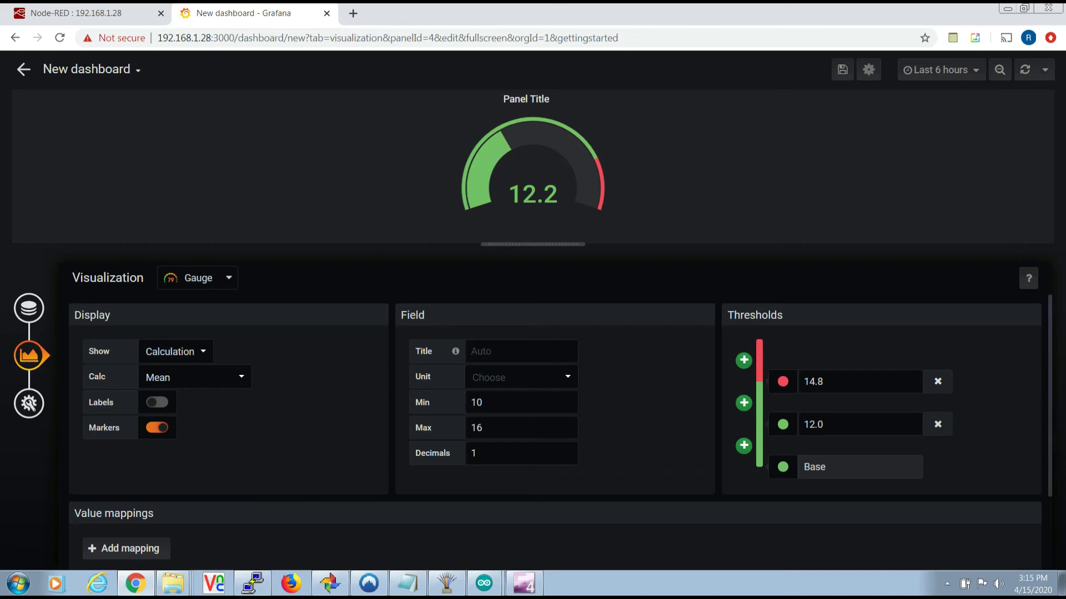
pyautogui.click(744, 445)
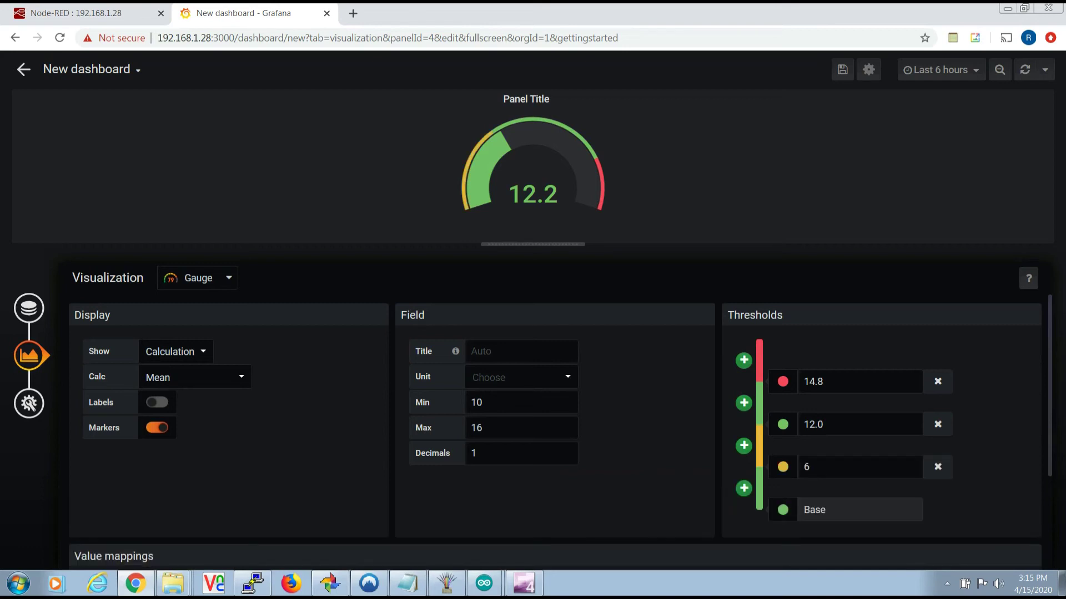
pyautogui.click(832, 467)
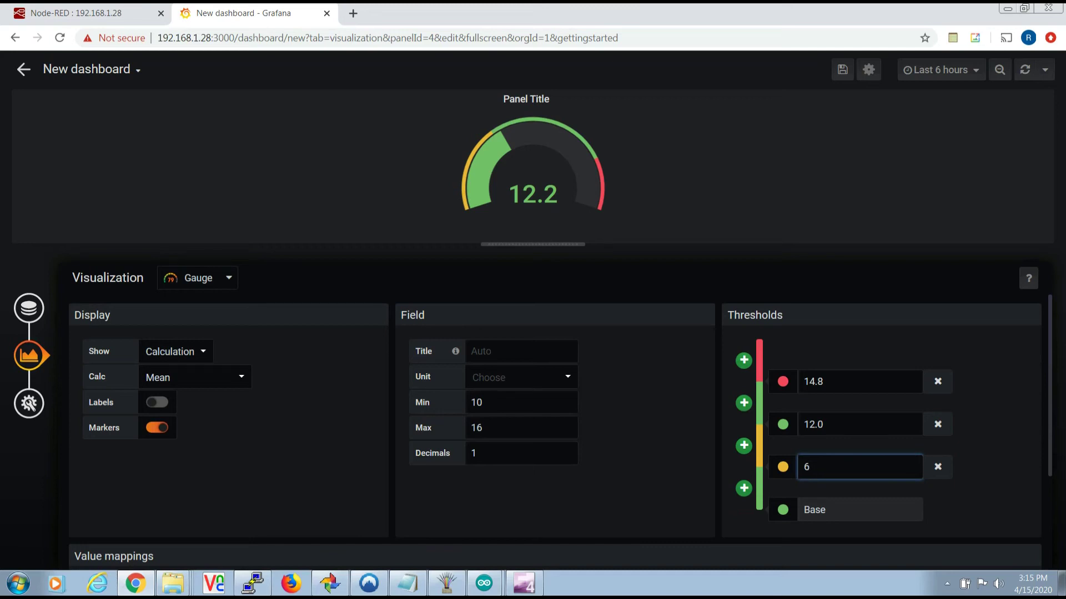
pyautogui.click(937, 467)
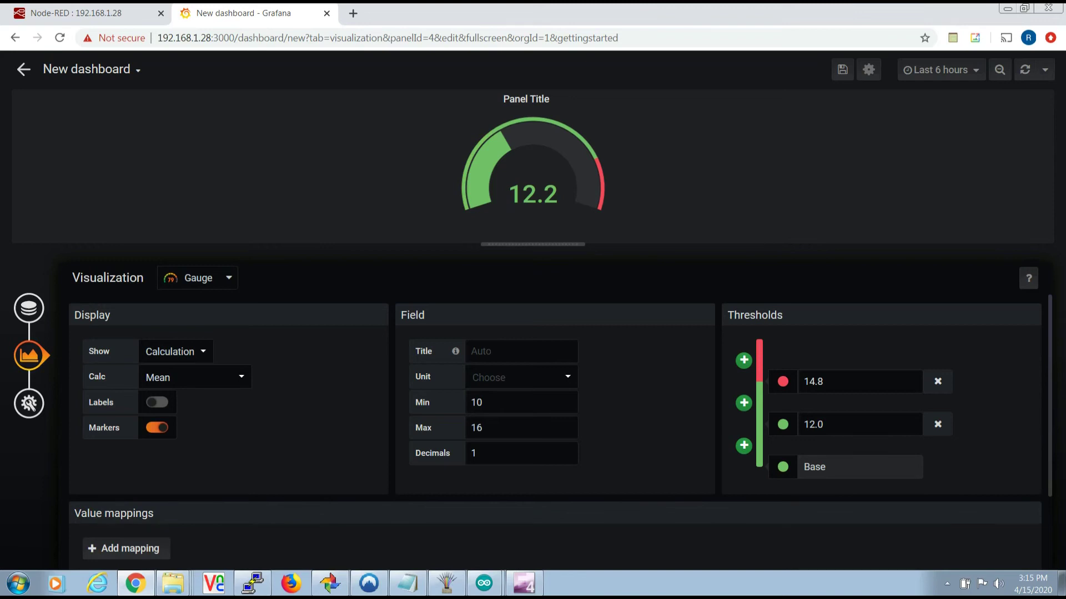
# - Make the gauge's Base threshold colour red
pyautogui.click(782, 467)
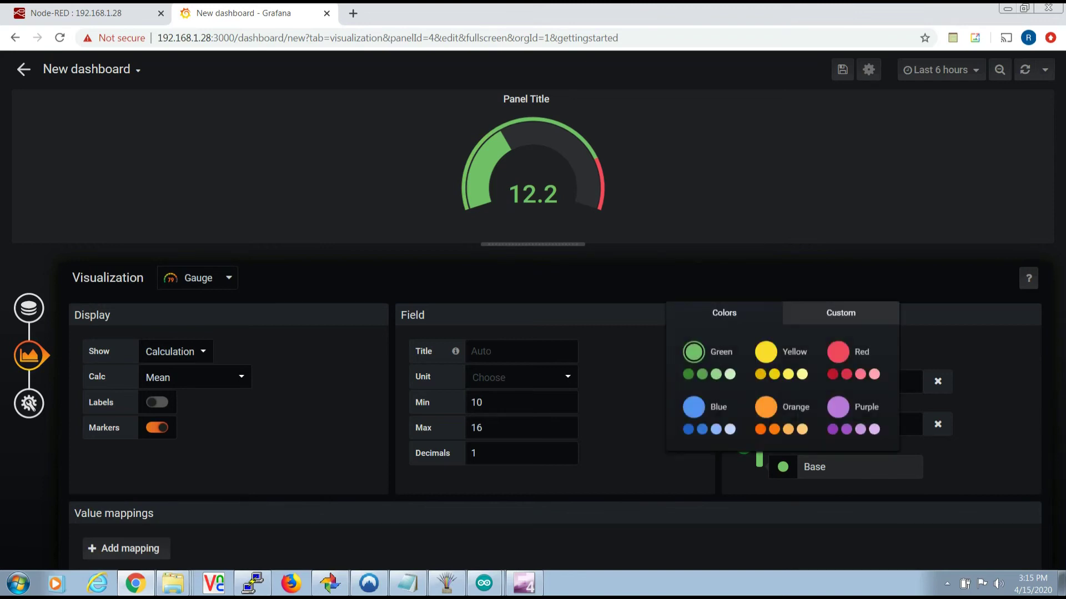
pyautogui.click(838, 352)
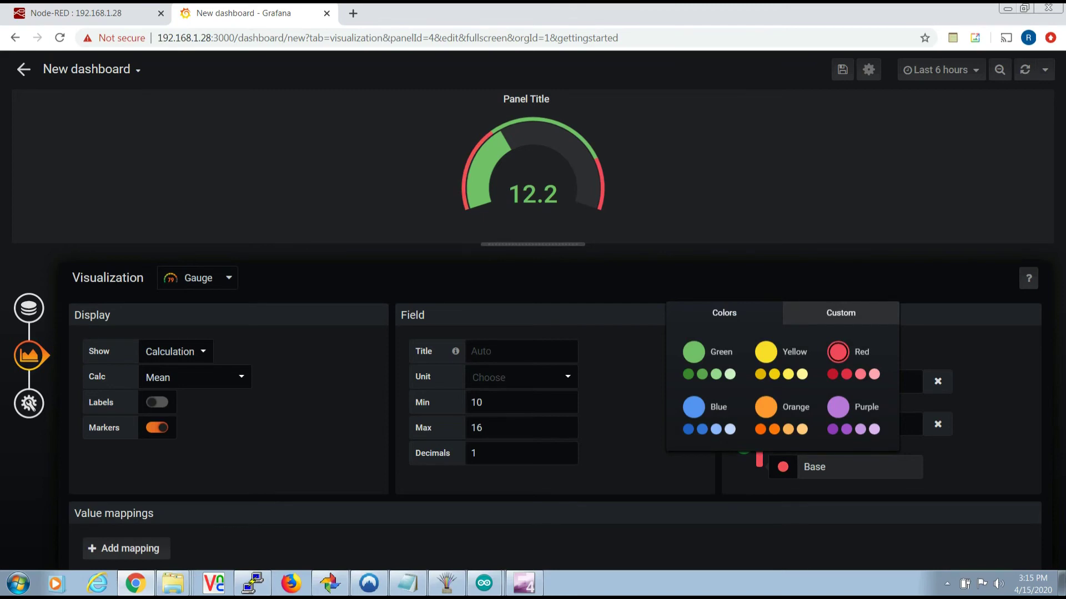
pyautogui.press('Escape')
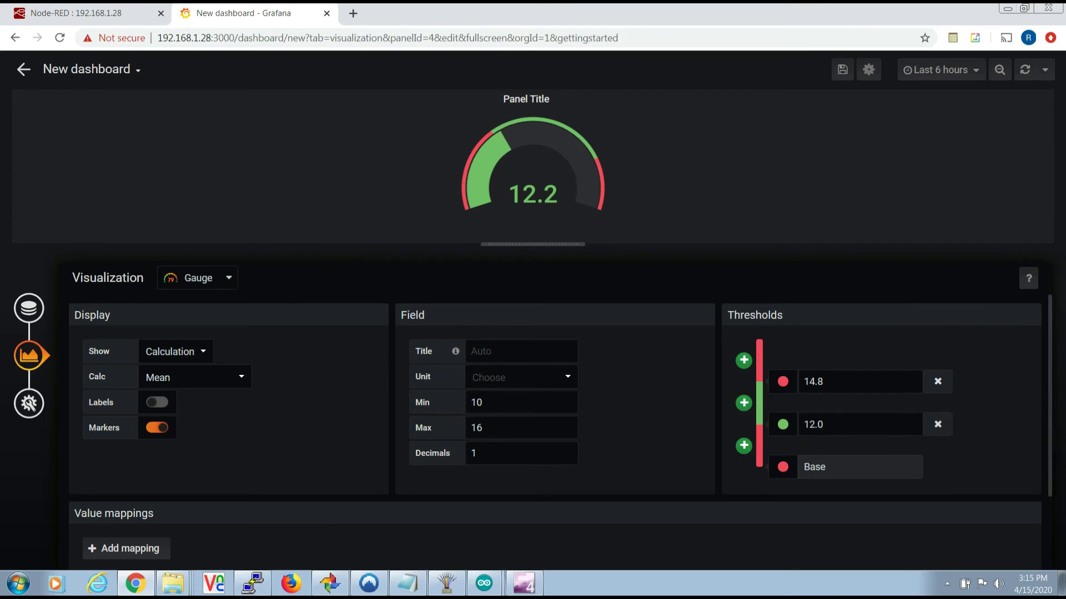
# - Keep Show on Calculation and set the gauge's Calc to Last (not null), so it reads 12.2
pyautogui.click(198, 351)
pyautogui.press('Escape')
pyautogui.press('Tab')
pyautogui.press('Down')
pyautogui.press('Return')
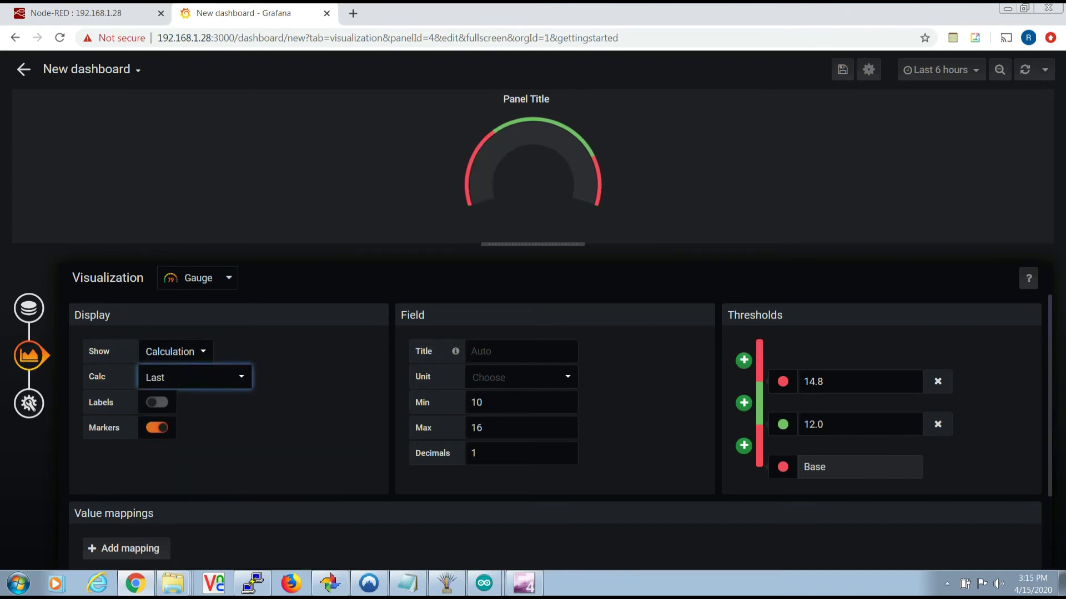
pyautogui.hotkey('shift', 'Tab')
pyautogui.press('Down')
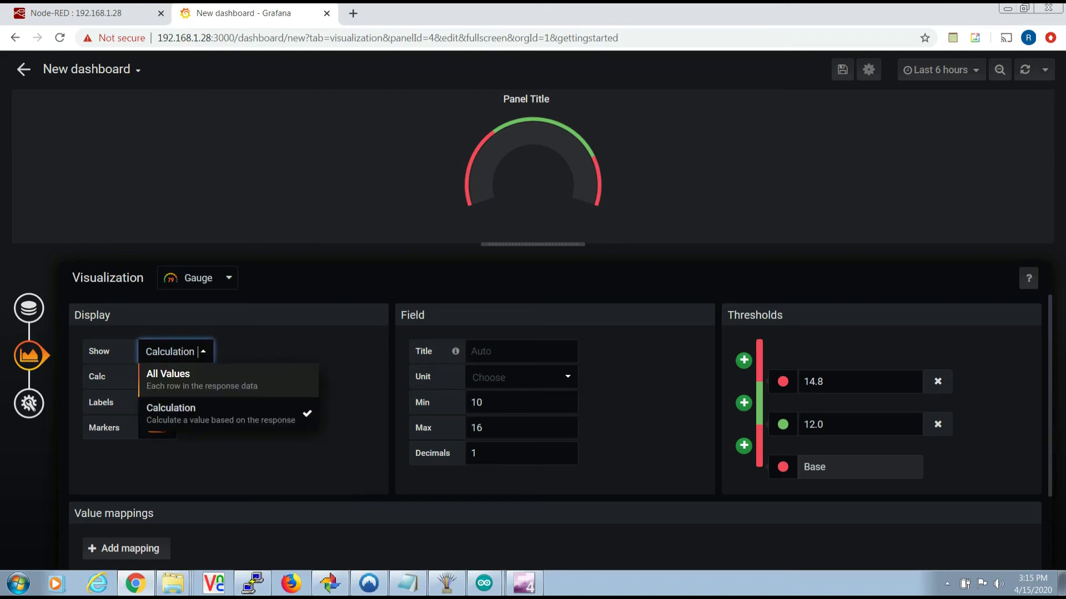
pyautogui.press('Return')
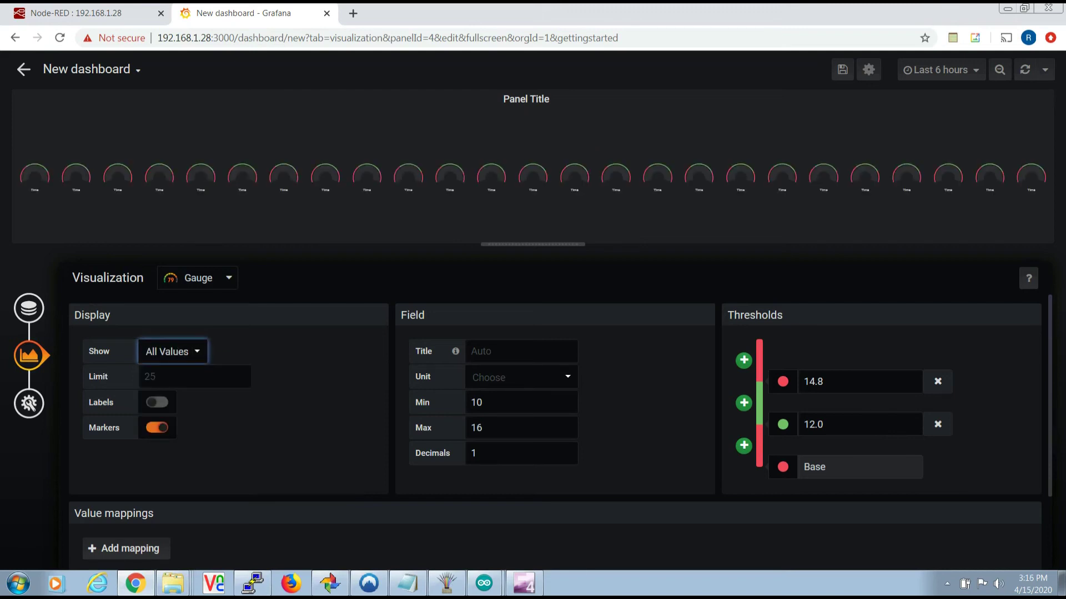
pyautogui.press('Down')
pyautogui.press('Down')
pyautogui.press('Return')
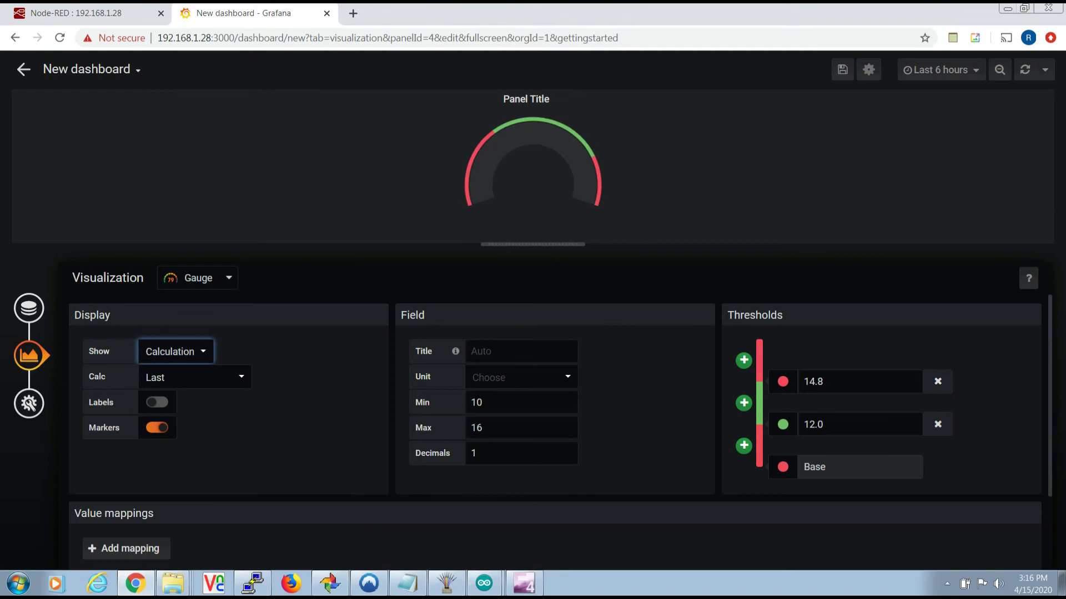
pyautogui.press('Tab')
pyautogui.press('Down')
pyautogui.press('Down')
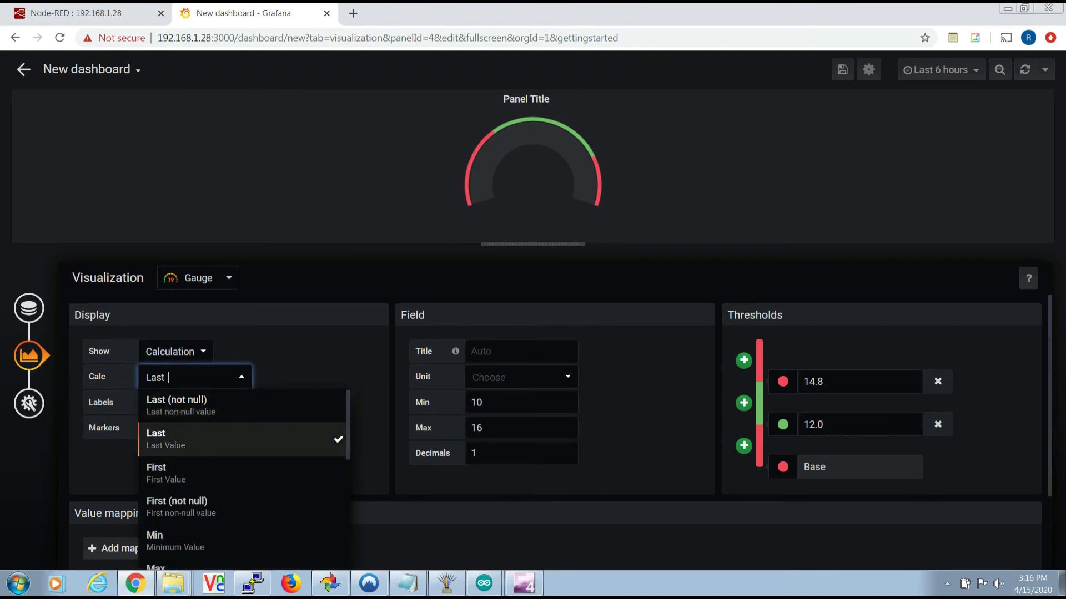
pyautogui.press('Up')
pyautogui.press('Return')
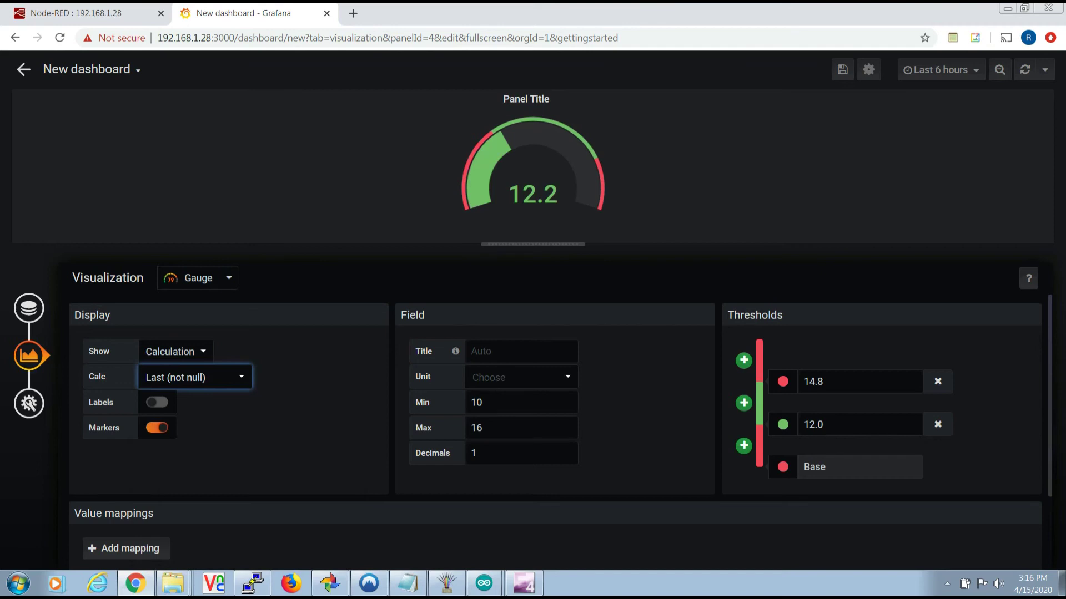
# - Rename the gauge panel's title to 'Battery Voltage'
pyautogui.click(29, 403)
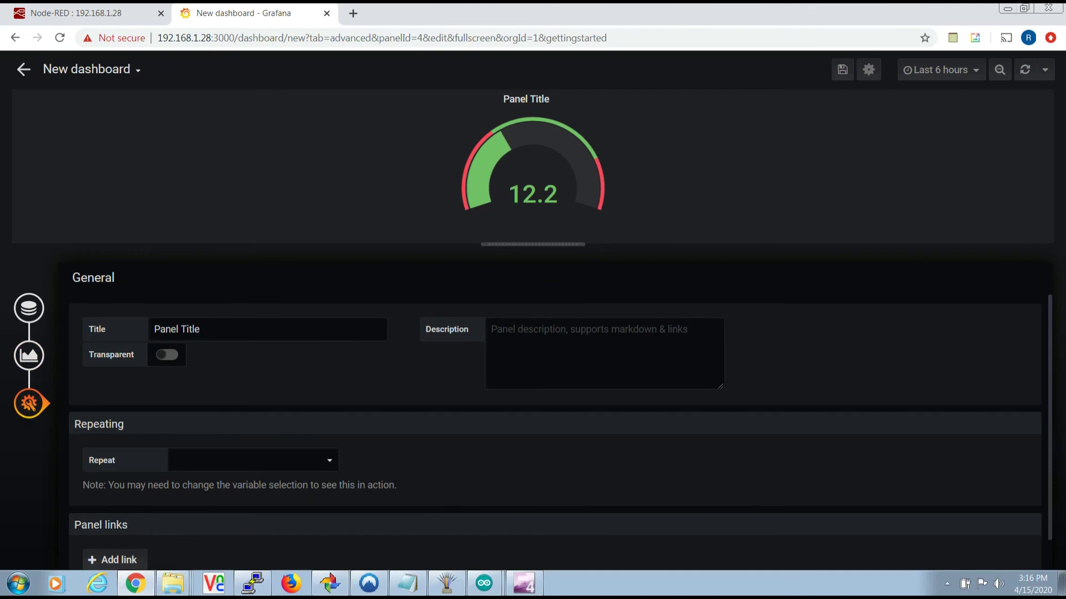
pyautogui.click(200, 329)
pyautogui.press('BackSpace')
pyautogui.press('BackSpace')
pyautogui.press('BackSpace')
pyautogui.press('BackSpace')
pyautogui.press('BackSpace')
pyautogui.press('BackSpace')
pyautogui.press('BackSpace')
pyautogui.press('BackSpace')
pyautogui.press('BackSpace')
pyautogui.press('BackSpace')
pyautogui.press('BackSpace')
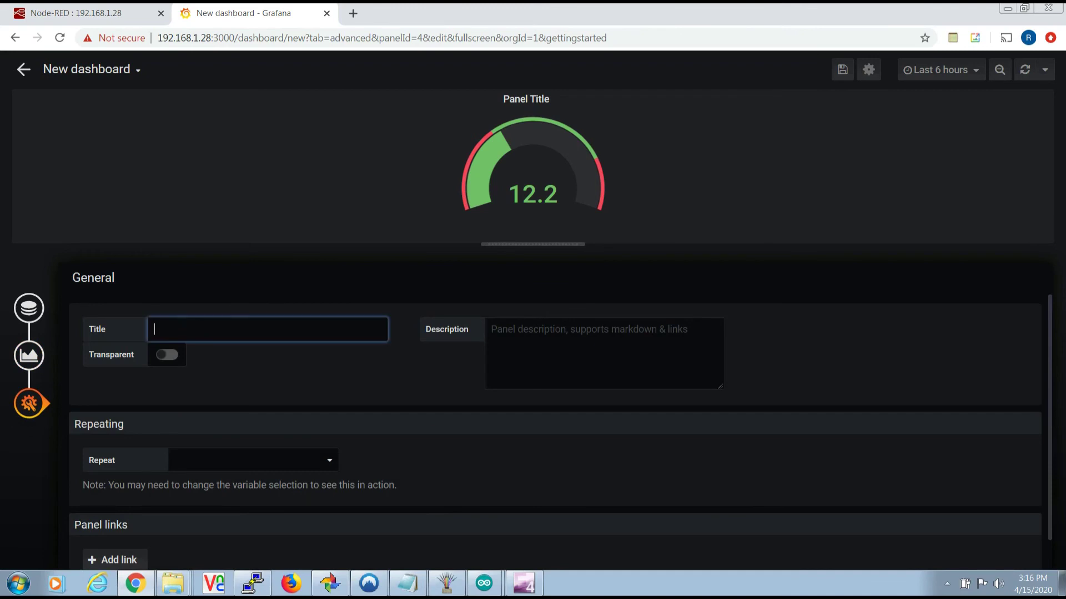
pyautogui.write('Battery Voltage')
# - Turn on gauge Labels to show 10, 12, 14.8 and 16 around the dial
pyautogui.click(29, 356)
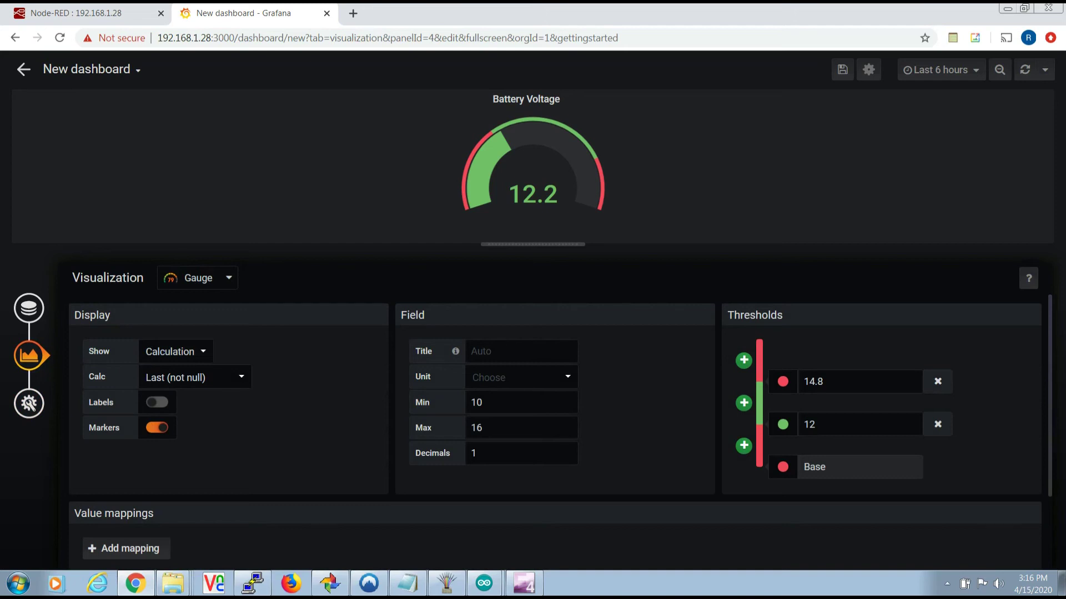
pyautogui.click(157, 402)
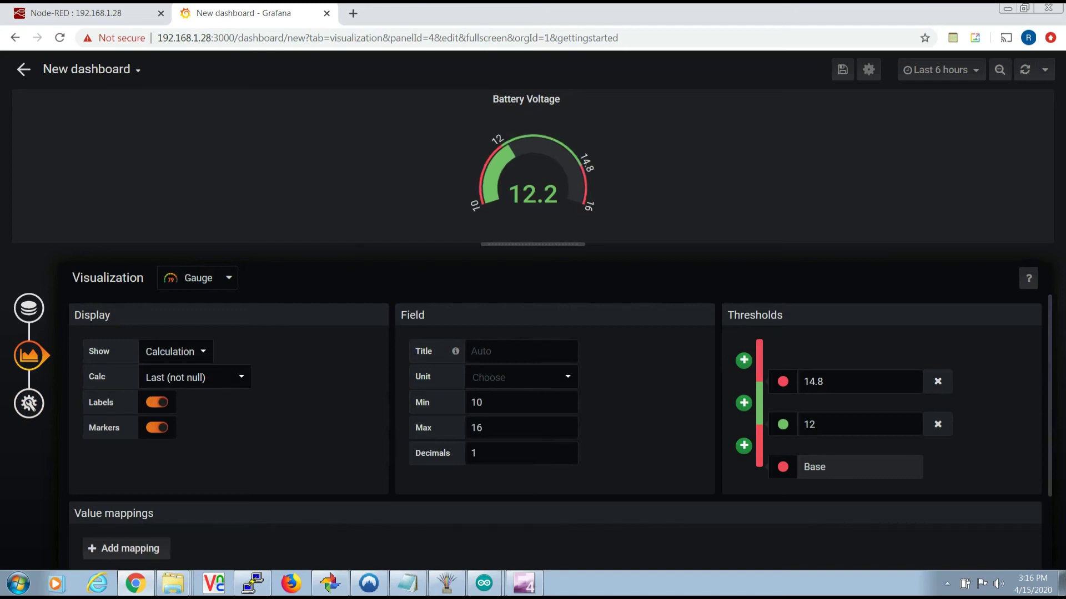
pyautogui.moveTo(89, 376); pyautogui.dragTo(113, 404)
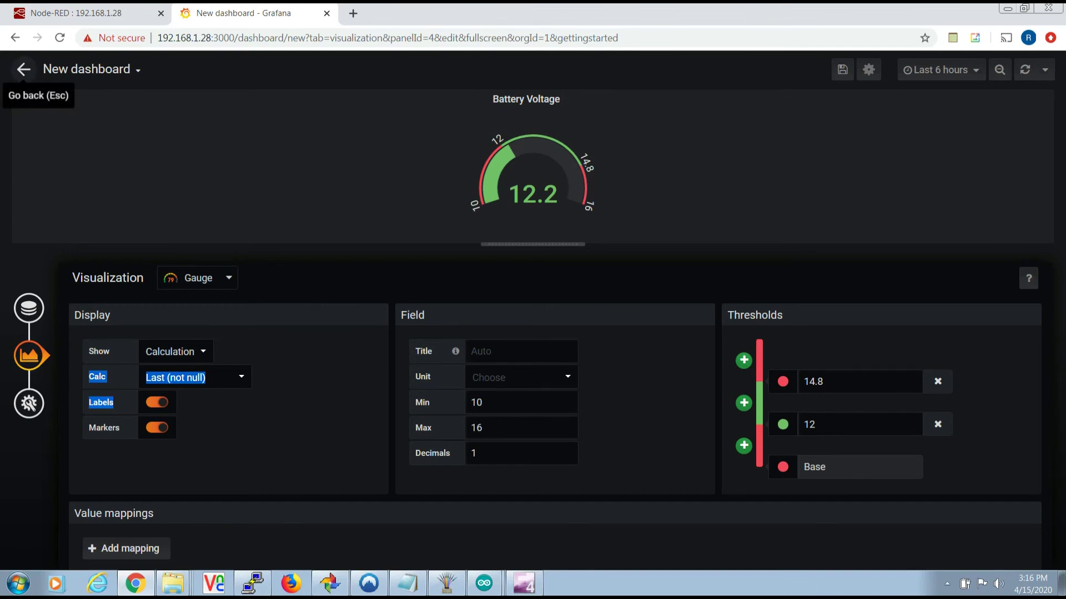
# - Move the Battery Voltage gauge to the top right, beside the Battery temp graph
pyautogui.click(23, 69)
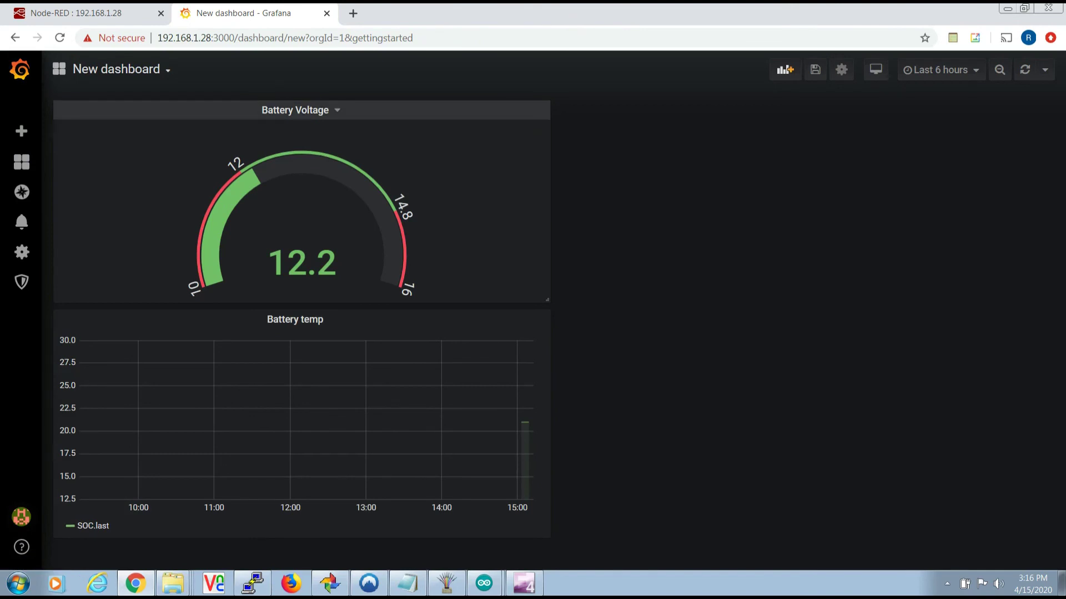
pyautogui.moveTo(295, 110); pyautogui.dragTo(776, 172)
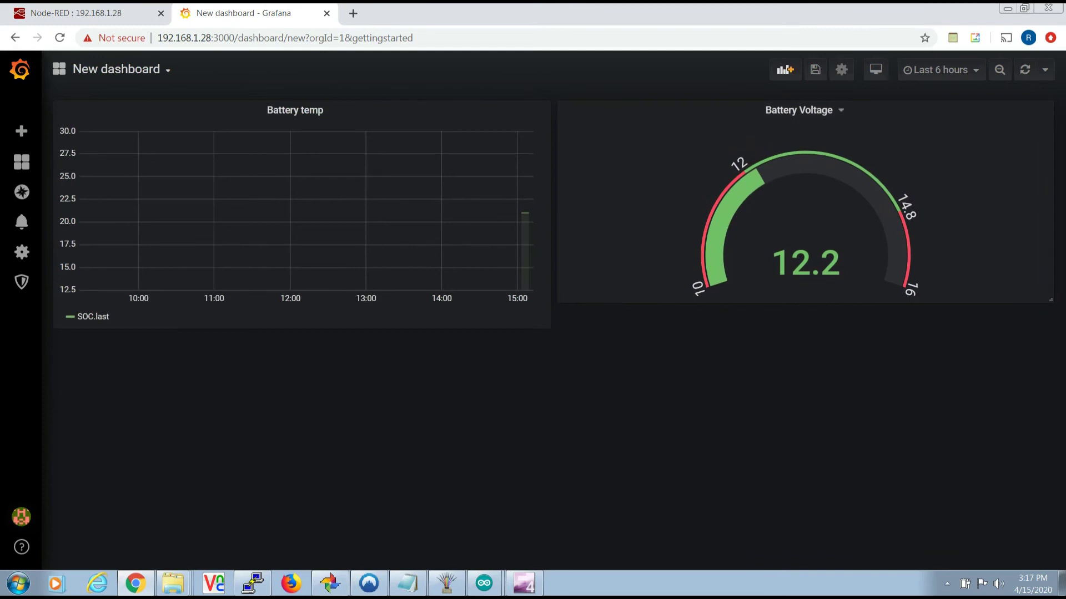
pyautogui.click(799, 110)
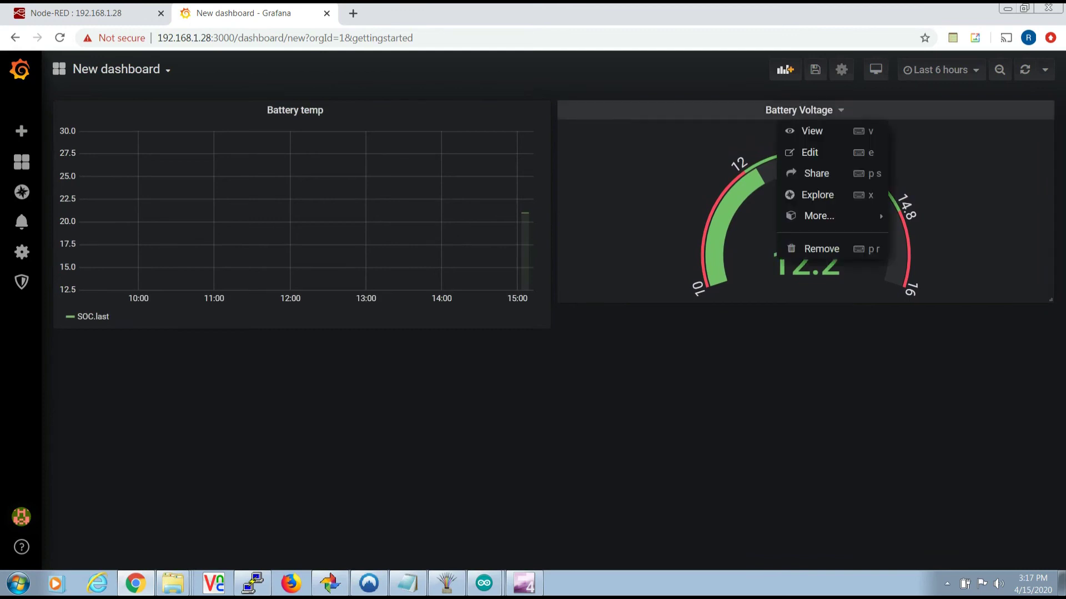
pyautogui.press('Escape')
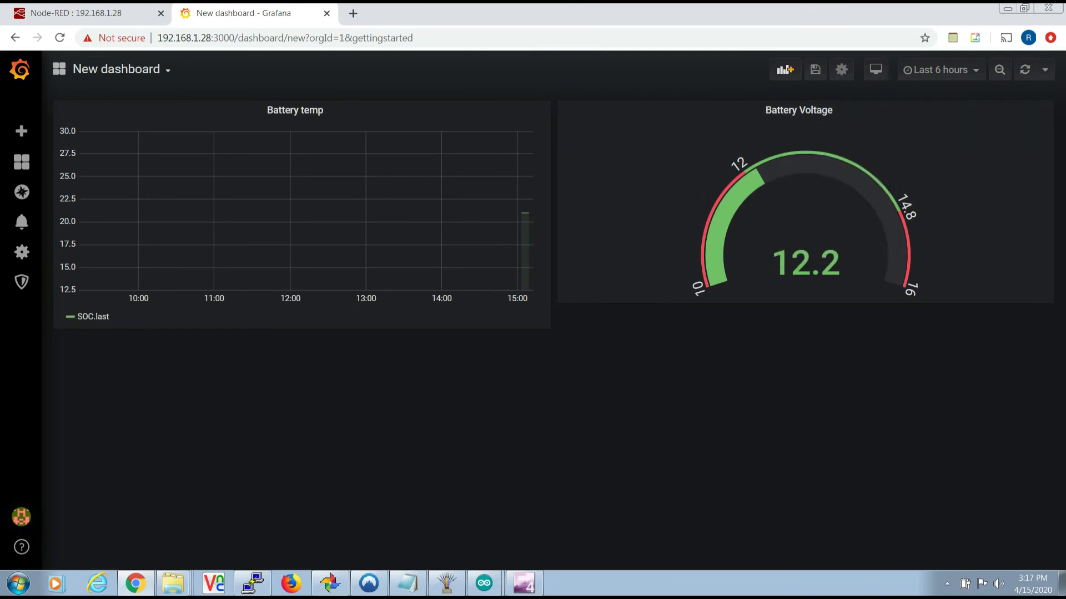
# - Set the dashboard time range to Last 15 minutes
pyautogui.click(941, 69)
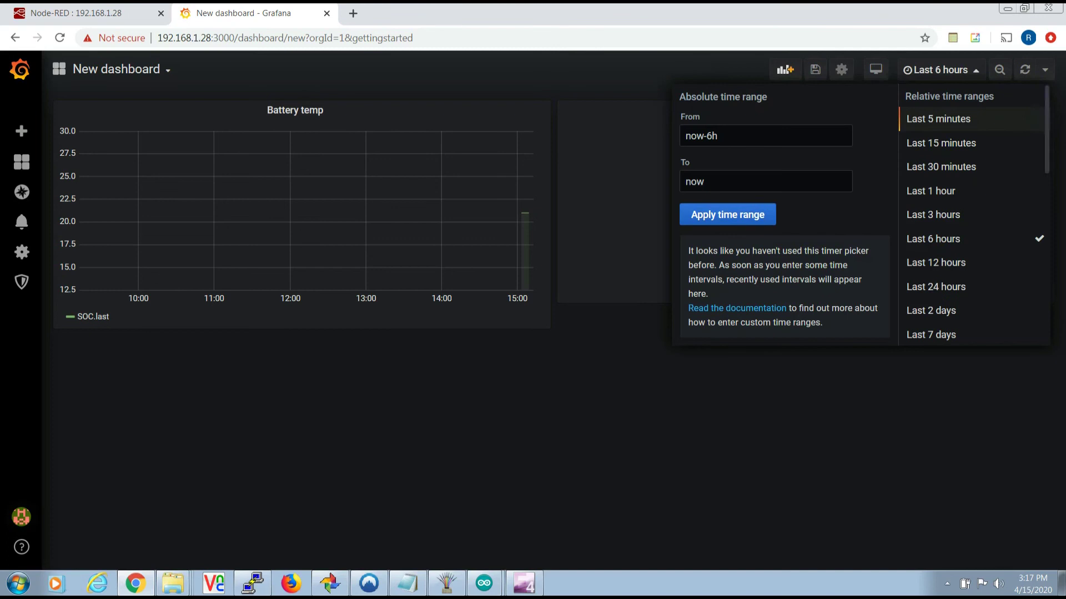
pyautogui.click(938, 119)
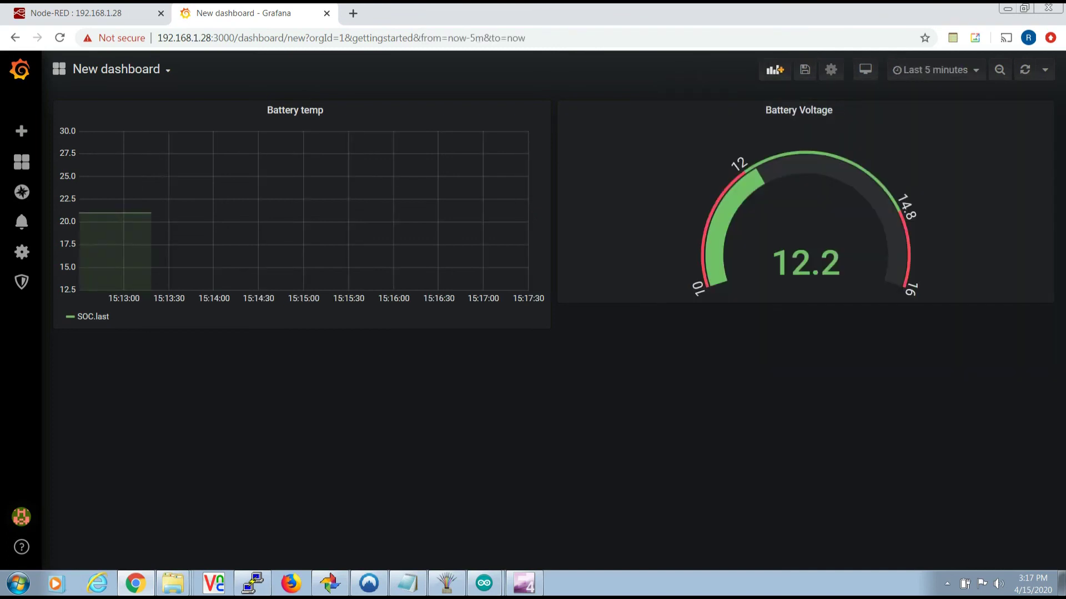
pyautogui.click(938, 69)
pyautogui.click(938, 141)
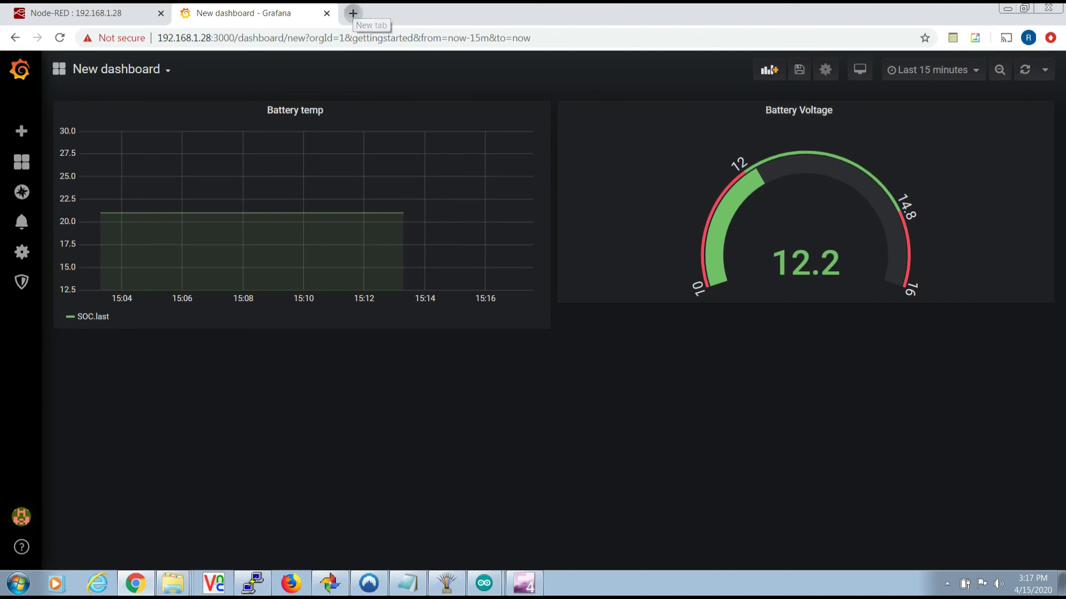
# - Open a new Chrome tab showing the Grafana Home Dashboard at 192.168.1.33:3000
pyautogui.click(353, 13)
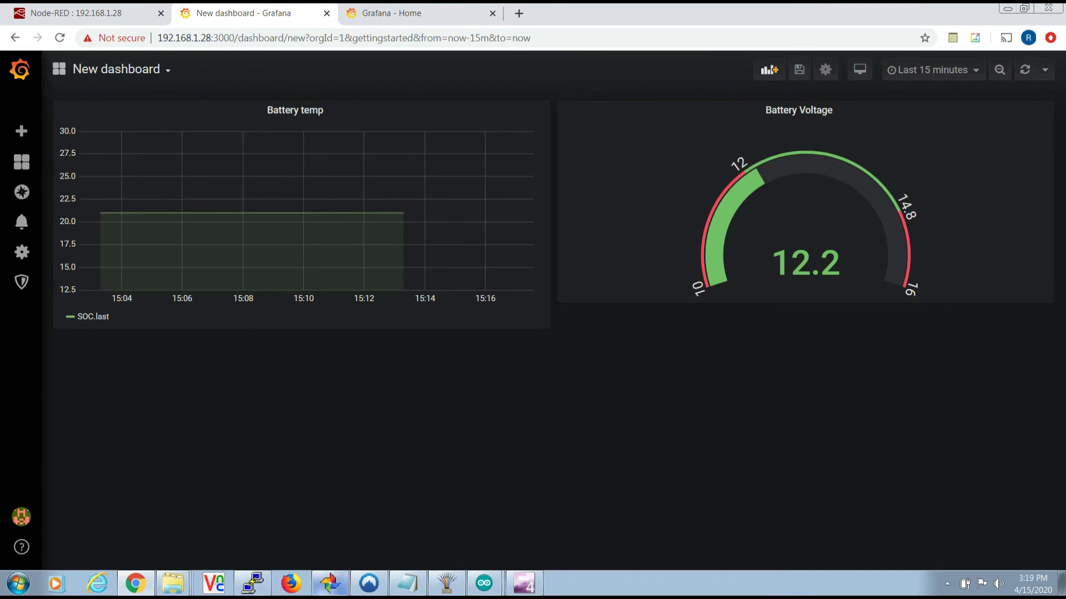
pyautogui.moveTo(329, 583)
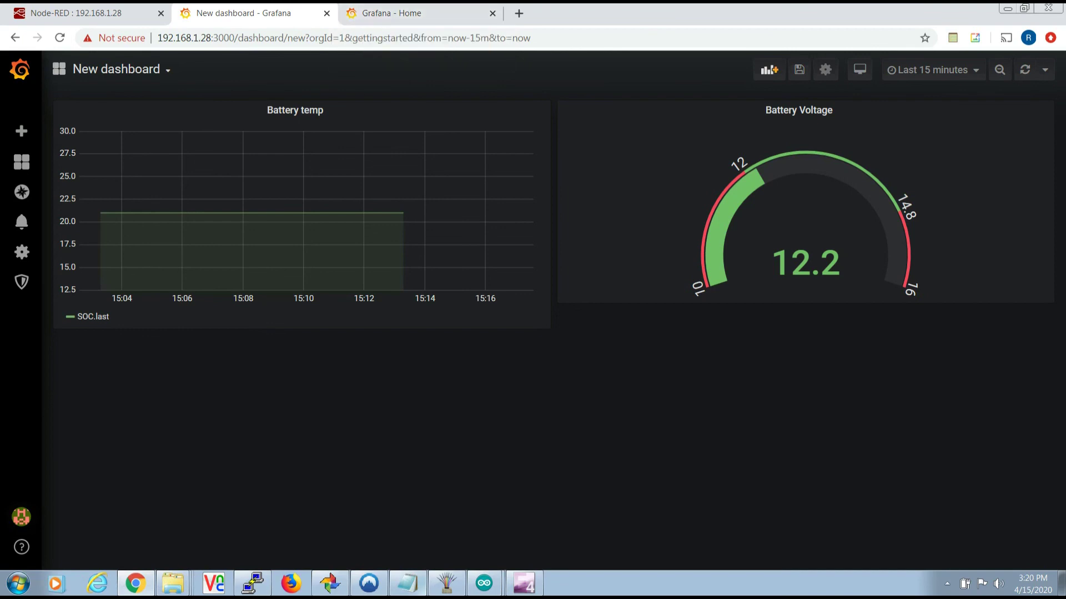
pyautogui.click(391, 14)
# - Load the pasted Epever dashboard URL and scroll through its battery temperature, SOC, load and voltage panels
pyautogui.click(195, 38)
pyautogui.press('BackSpace')
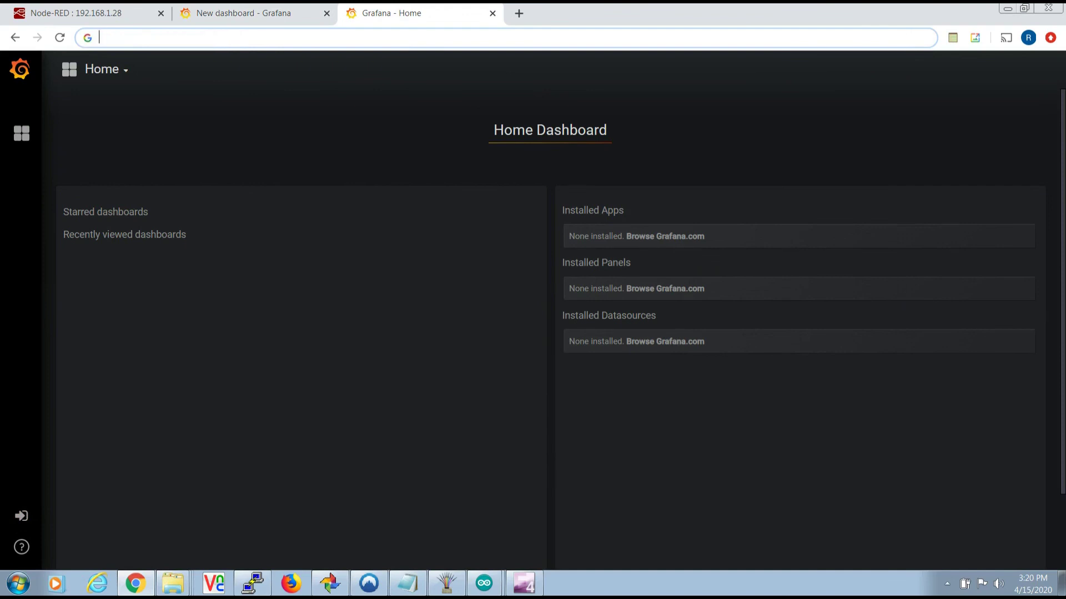
pyautogui.write('http://192.168.1.33:3000/d/x0haBAkgk/epever?refresh=30s&orgId=1&from=now-24h&to=now')
pyautogui.press('Return')
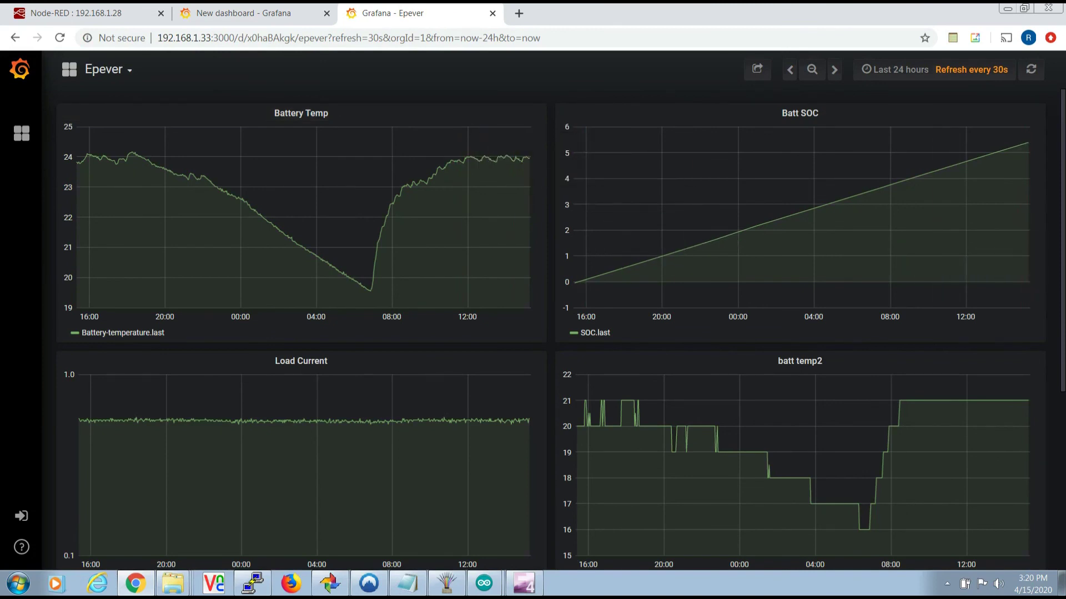
pyautogui.scroll(-5, 549, 327)
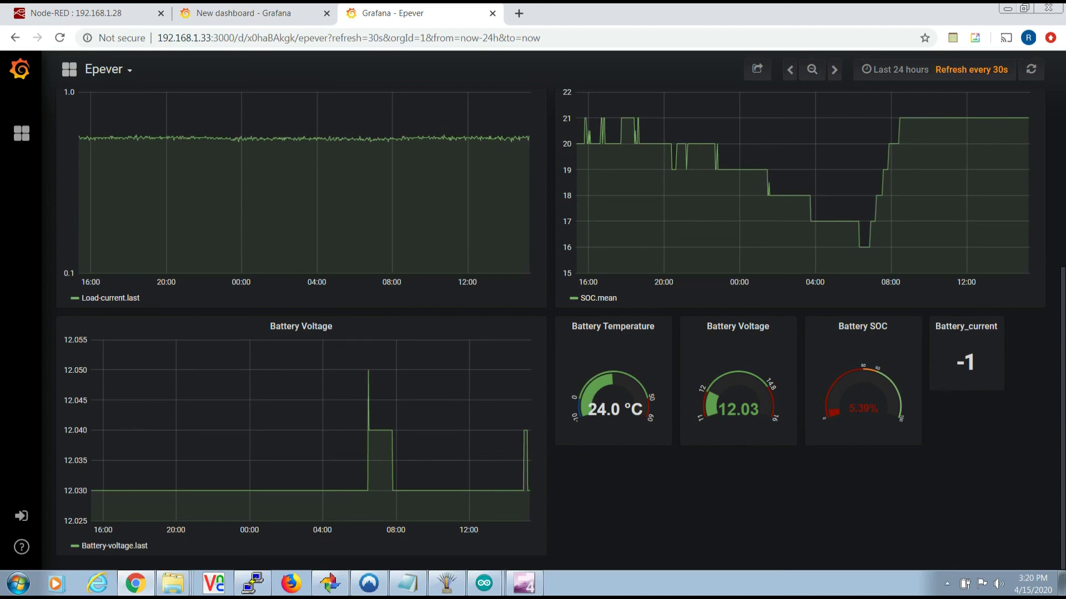
pyautogui.scroll(5, 549, 327)
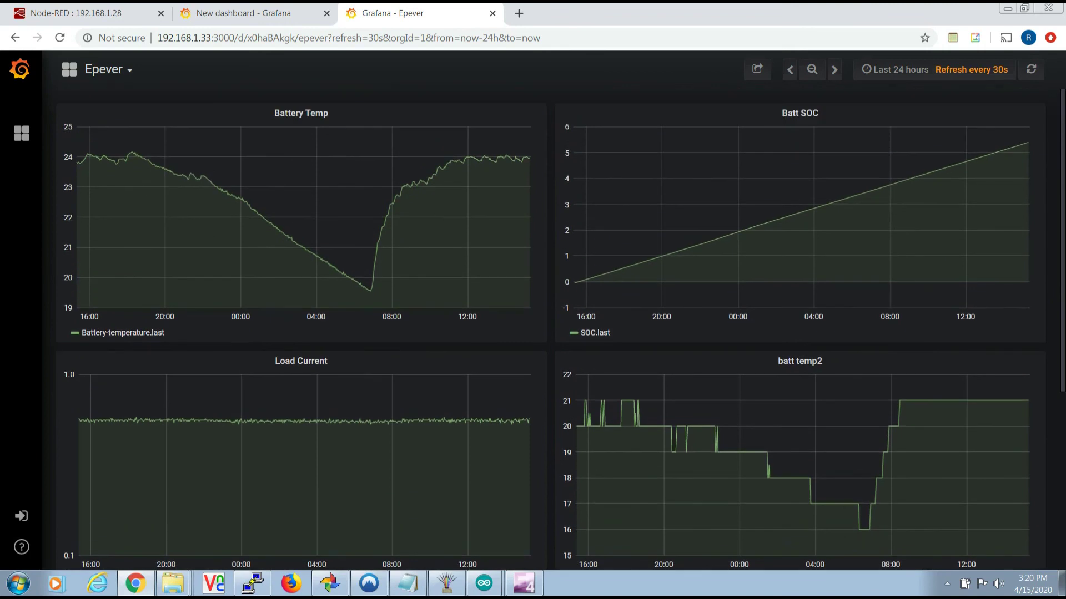